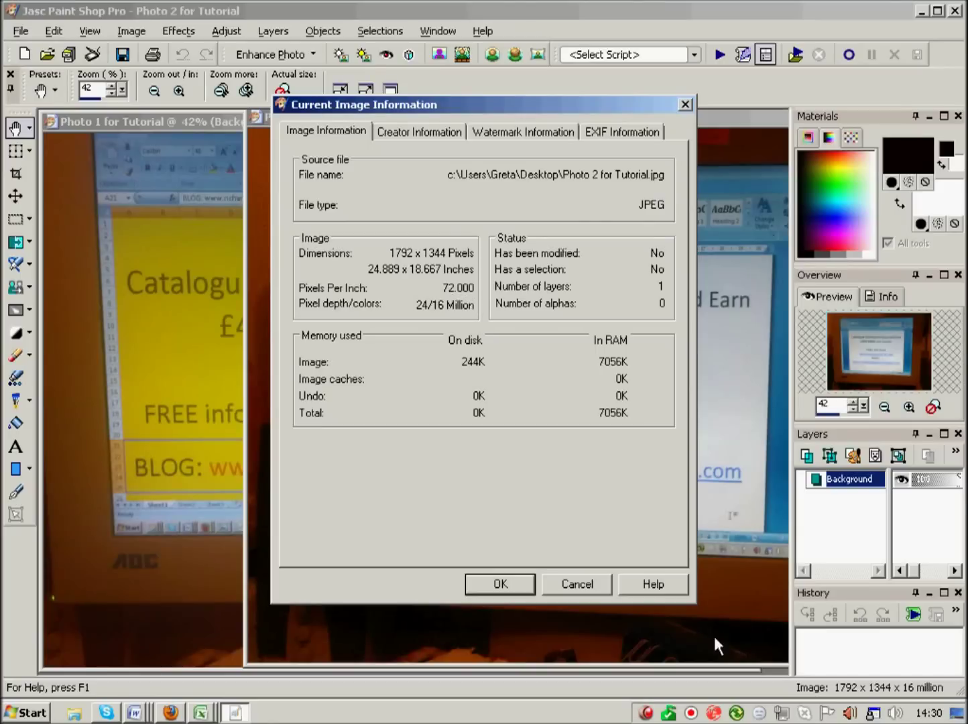
Step: Close the image information and start a new image 4000 pixels wide and 3000 pixels high
{"action": "left_click", "coordinate": [505, 586]}
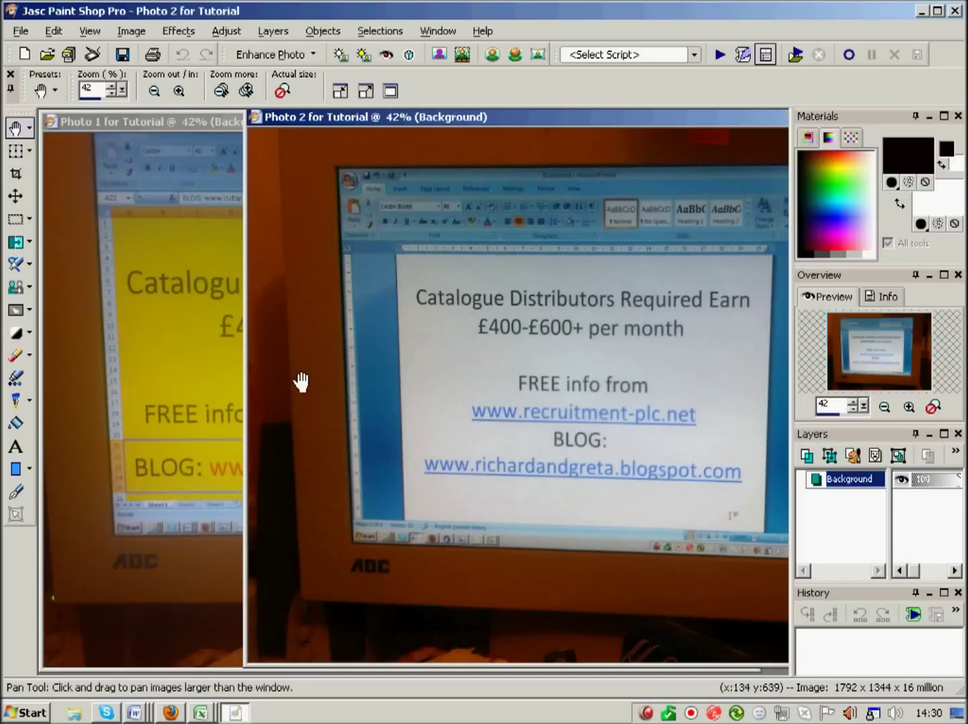
{"action": "left_click", "coordinate": [20, 32]}
{"action": "left_click", "coordinate": [39, 53]}
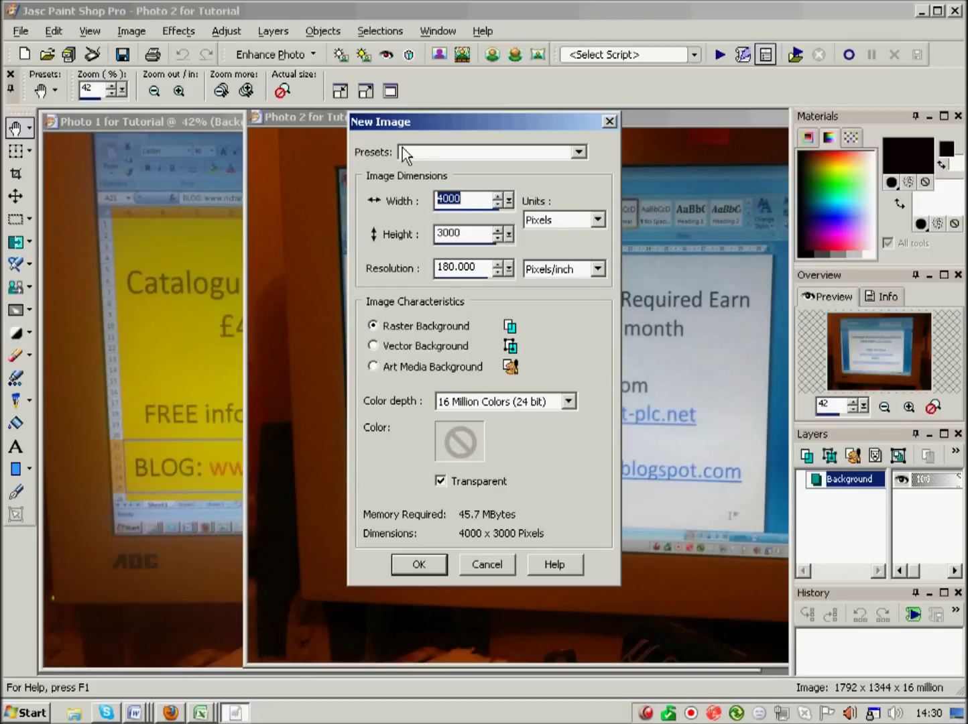
{"action": "type", "text": "4000"}
{"action": "double_click", "coordinate": [466, 232]}
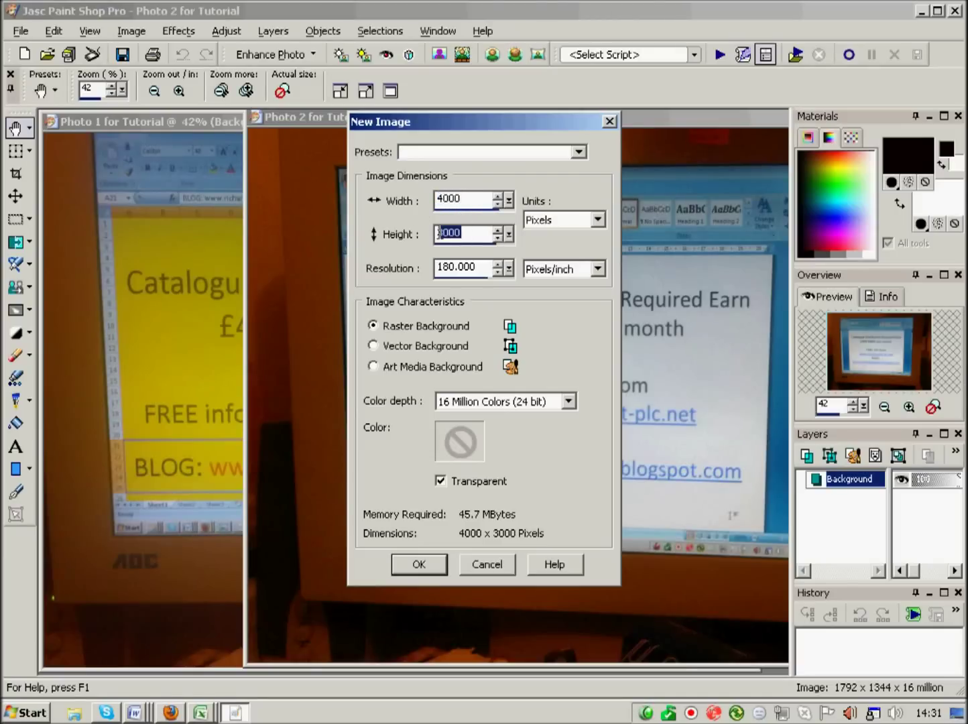
{"action": "key", "text": "BackSpace"}
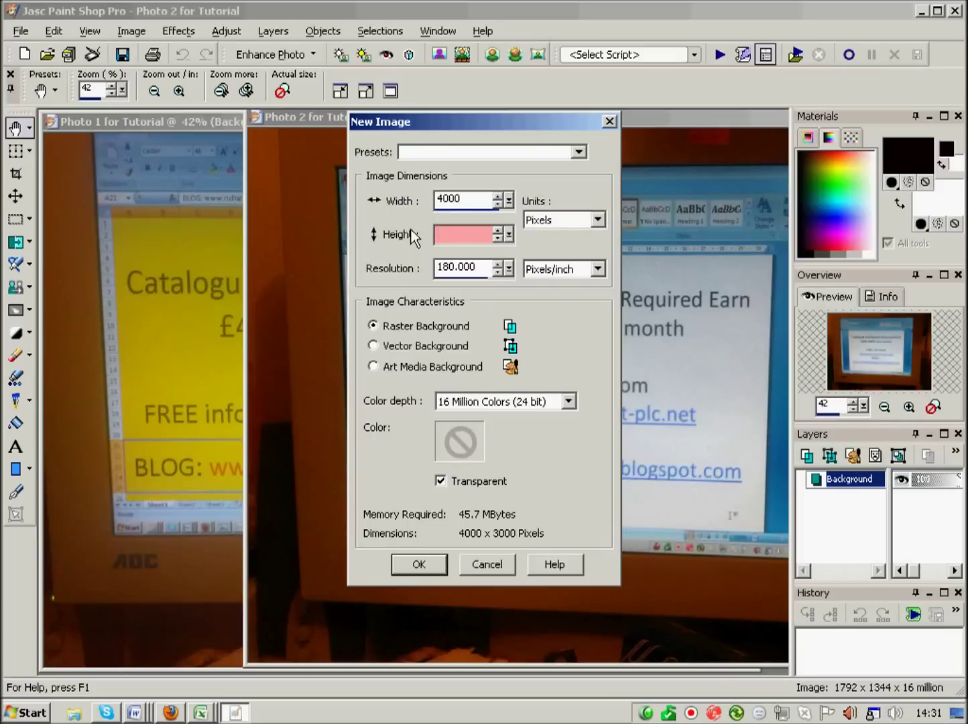
{"action": "type", "text": "3000"}
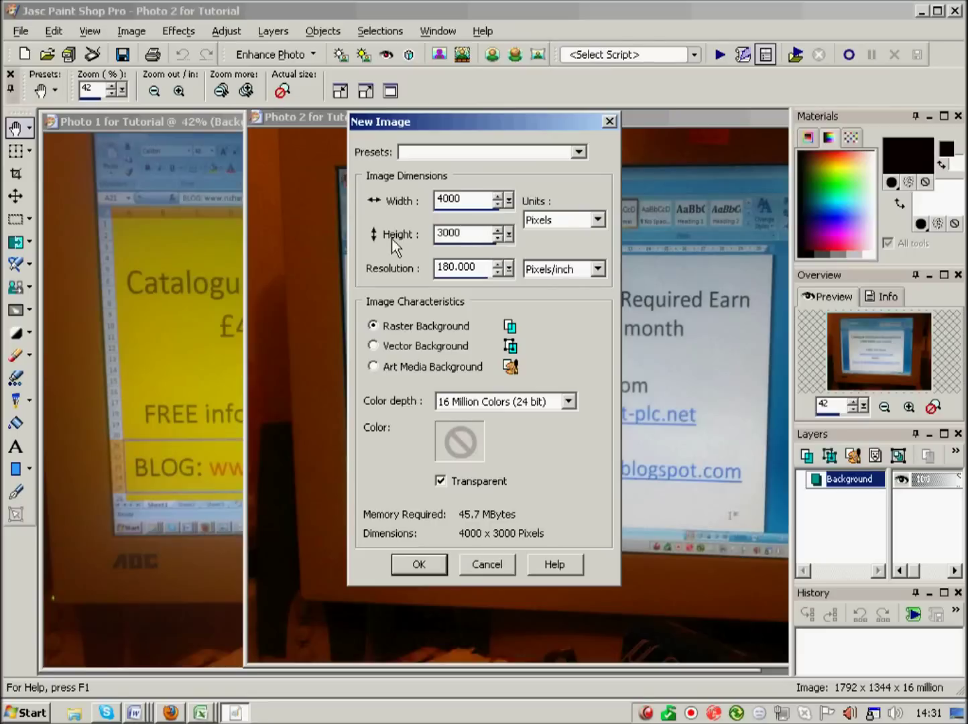
Step: Set the new image's resolution to 72 pixels/inch and create it
{"action": "left_click", "coordinate": [452, 268]}
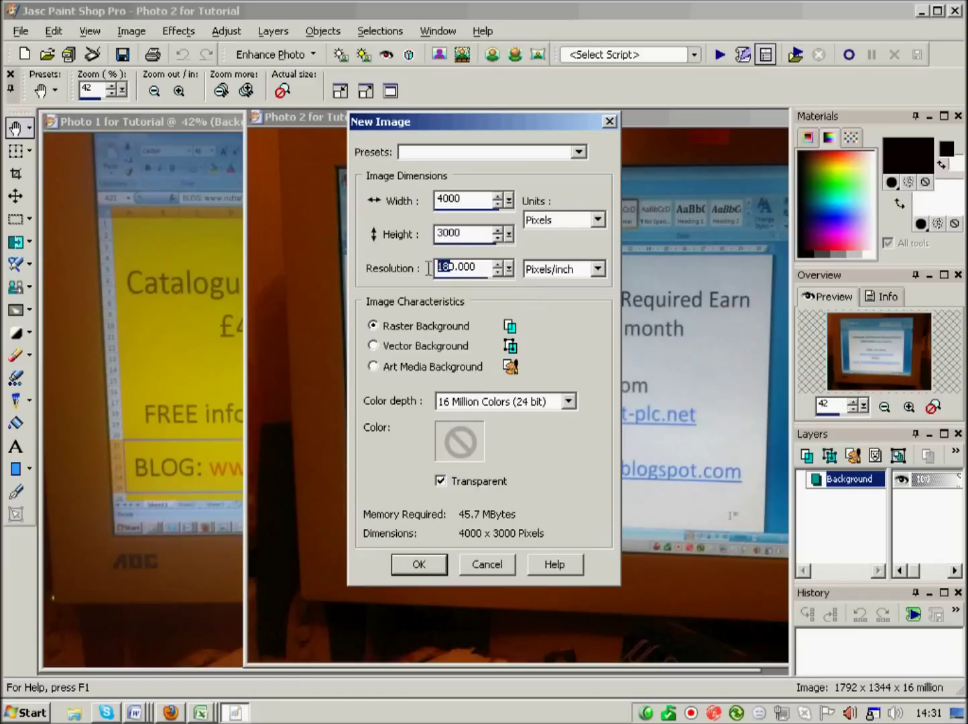
{"action": "left_click_drag", "start_coordinate": [453, 267], "coordinate": [426, 269]}
{"action": "key", "text": "BackSpace"}
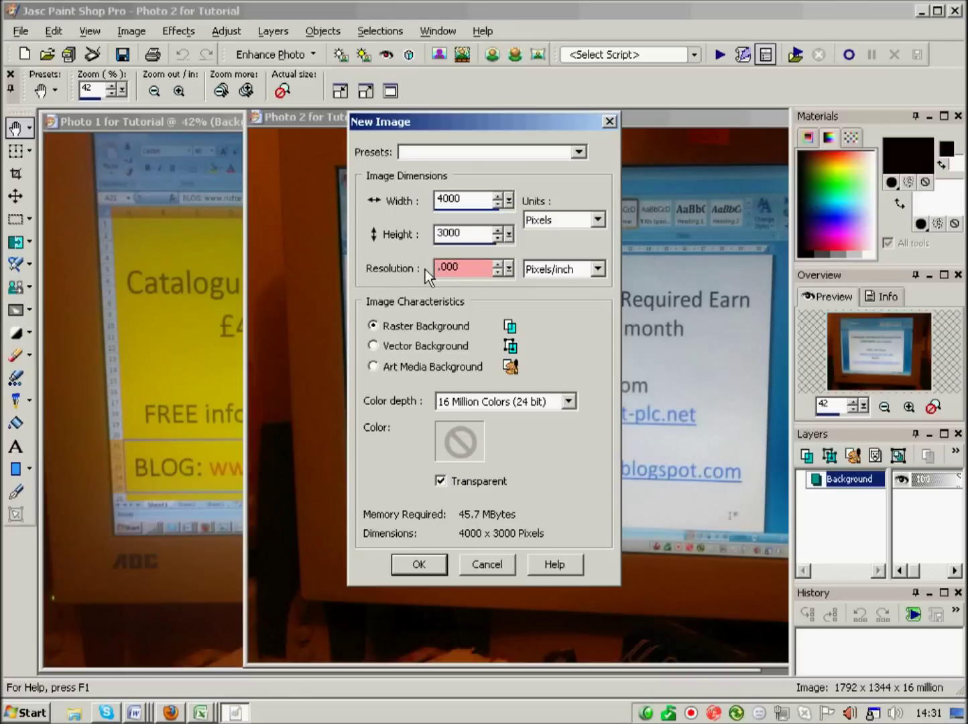
{"action": "type", "text": "72"}
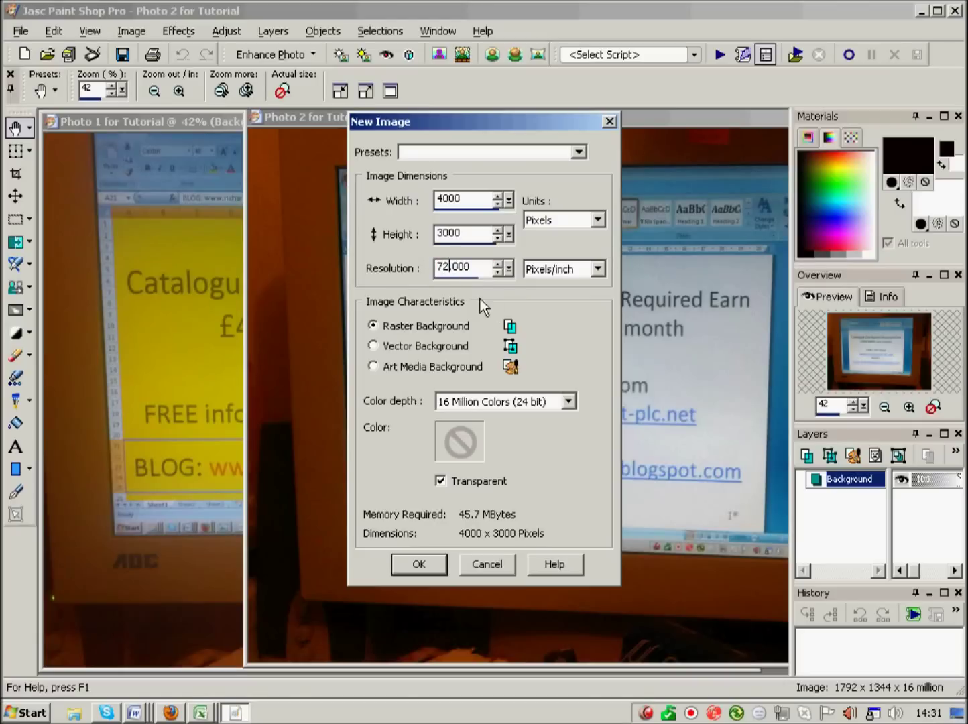
{"action": "left_click", "coordinate": [433, 566]}
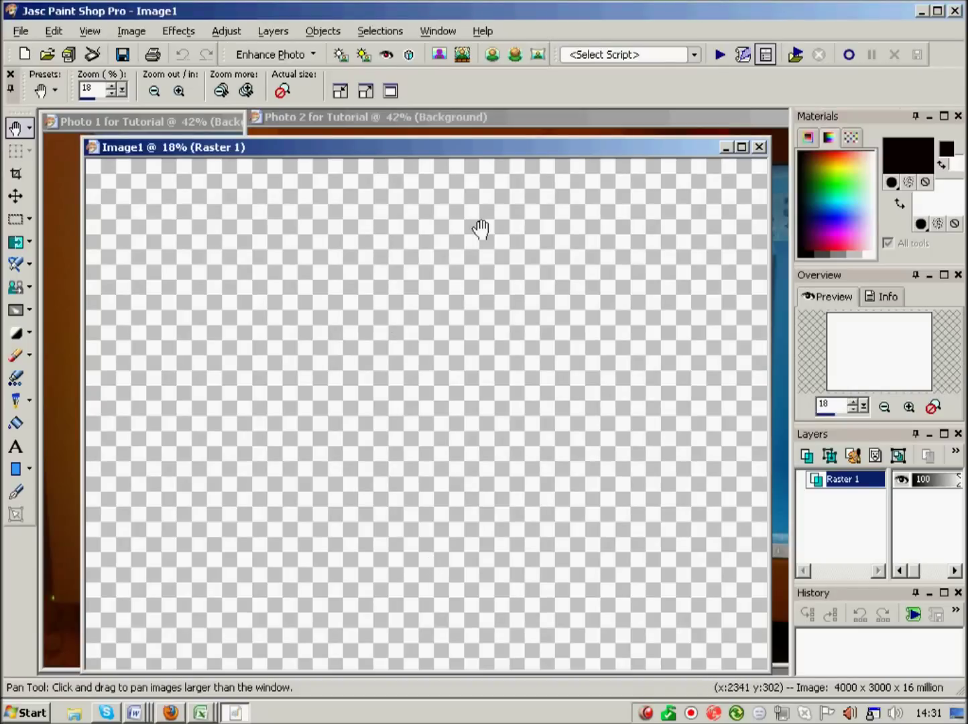
Step: Cut the picture out of Photo 1 for Tutorial and close that file without saving the changes
{"action": "left_click", "coordinate": [135, 120]}
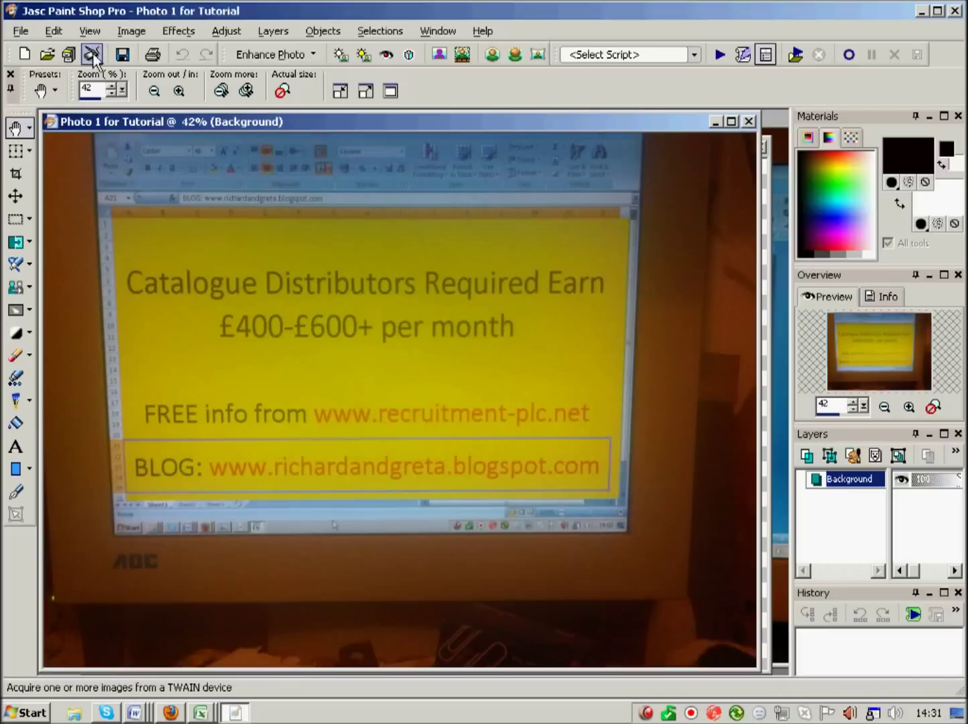
{"action": "left_click", "coordinate": [54, 31]}
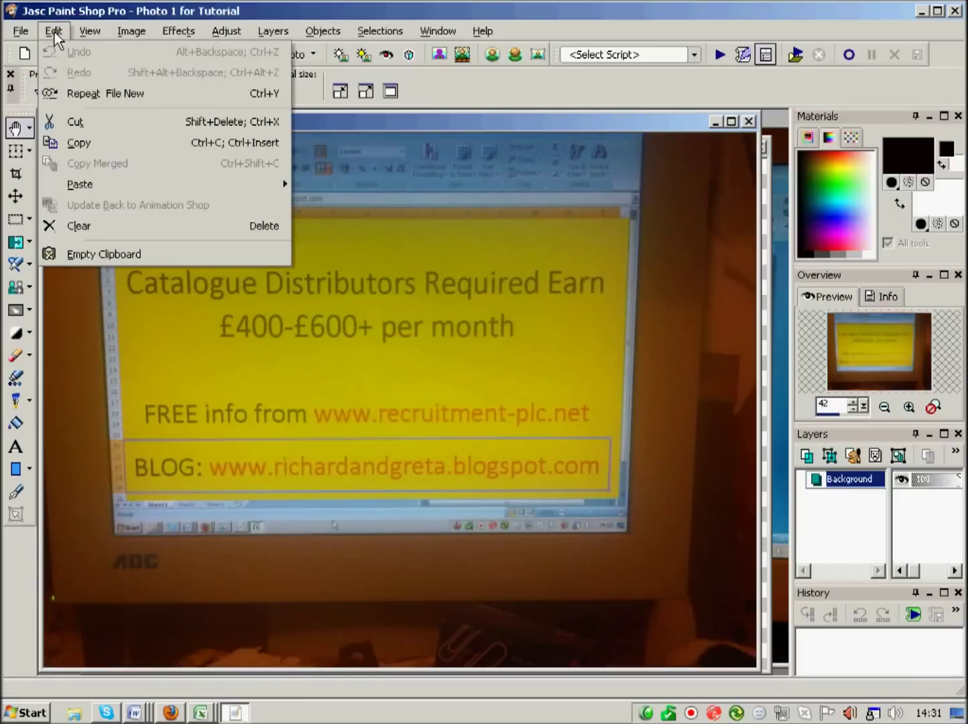
{"action": "left_click", "coordinate": [79, 123]}
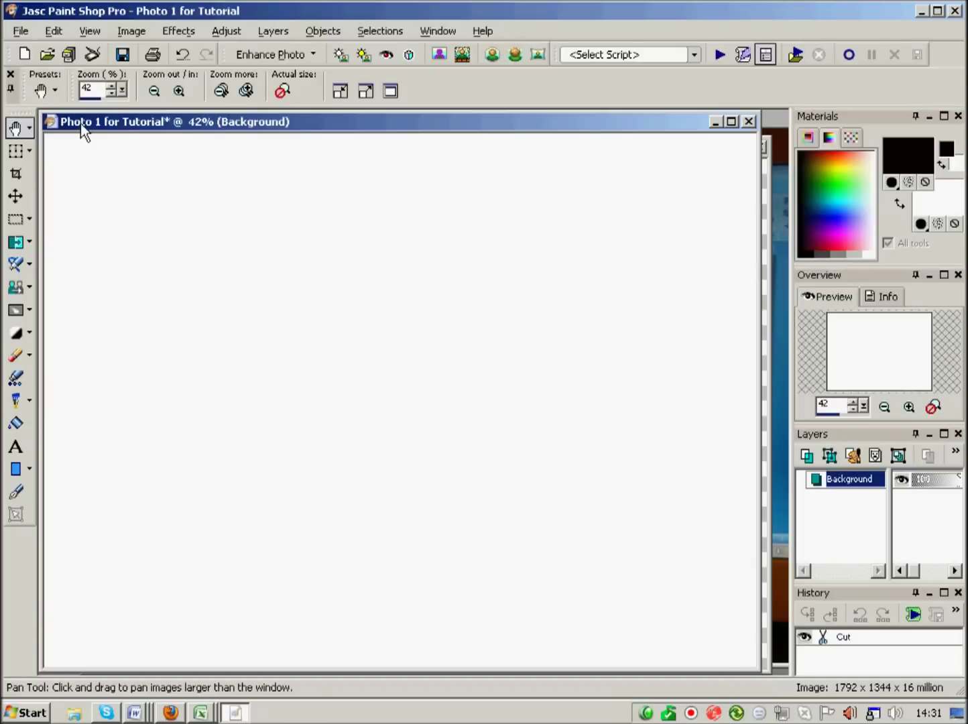
{"action": "left_click", "coordinate": [749, 122]}
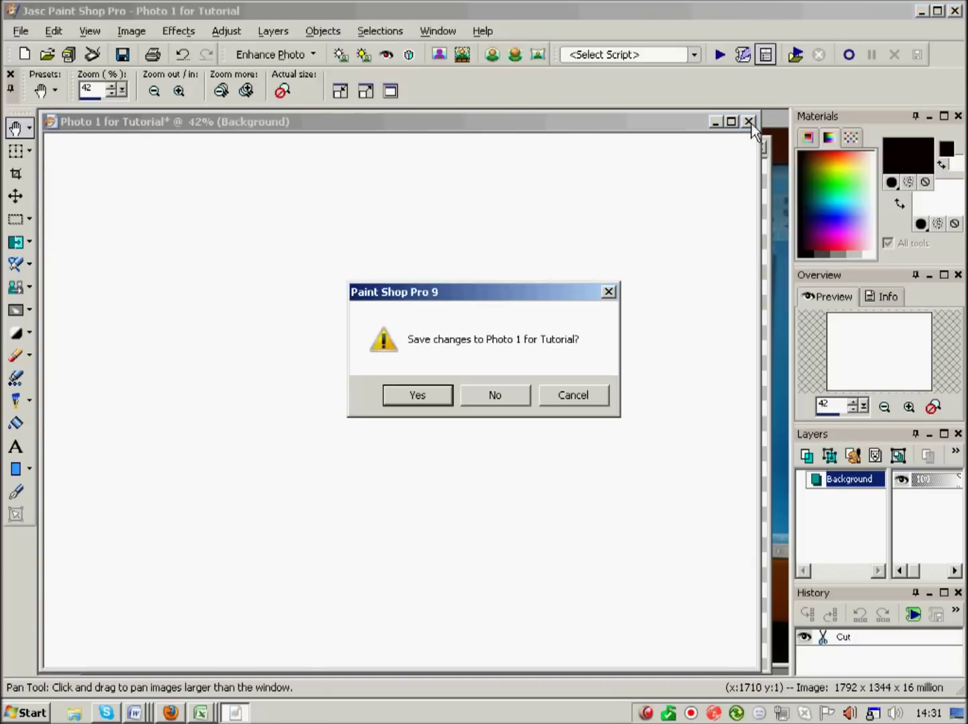
{"action": "left_click", "coordinate": [497, 400]}
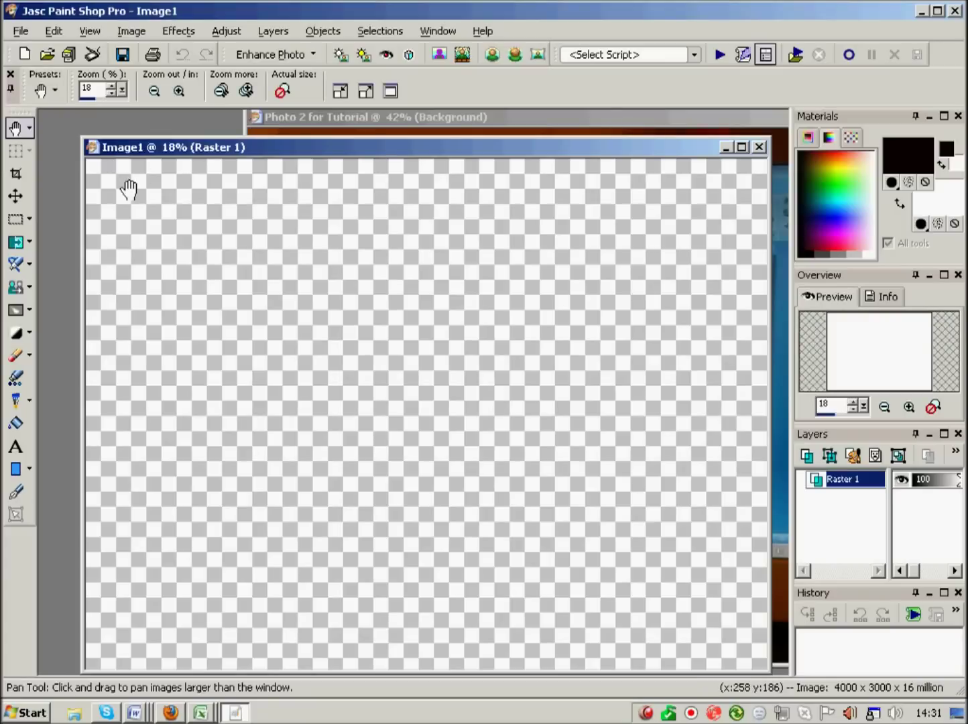
Step: Paste the cut yellow-screen photo as a new layer in the blank image and move it to the left half of the canvas
{"action": "left_click", "coordinate": [53, 32]}
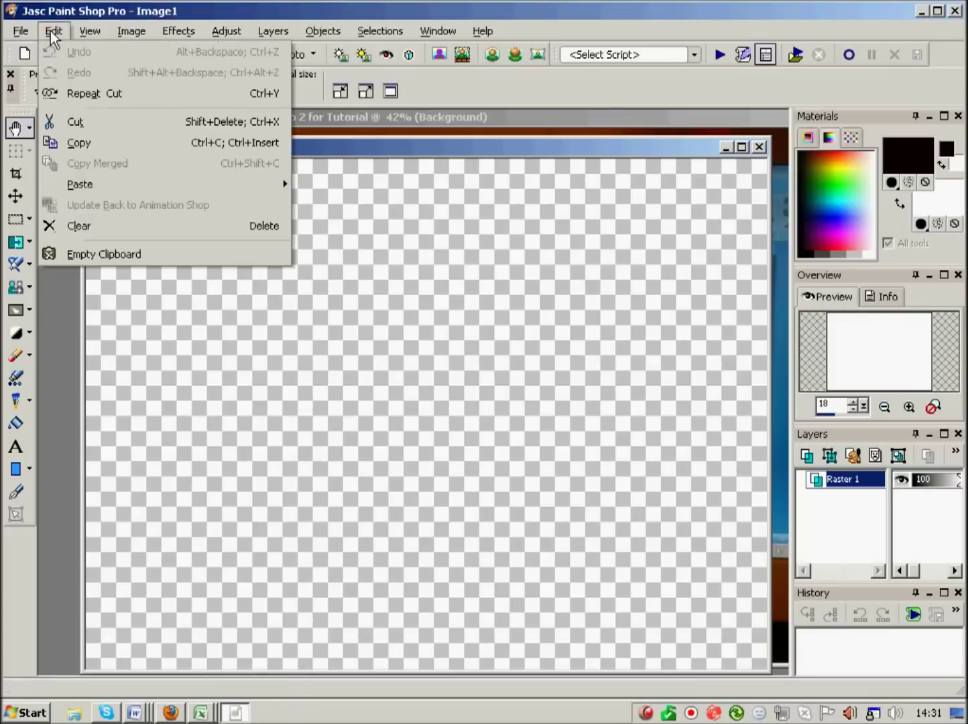
{"action": "mouse_move", "coordinate": [99, 183]}
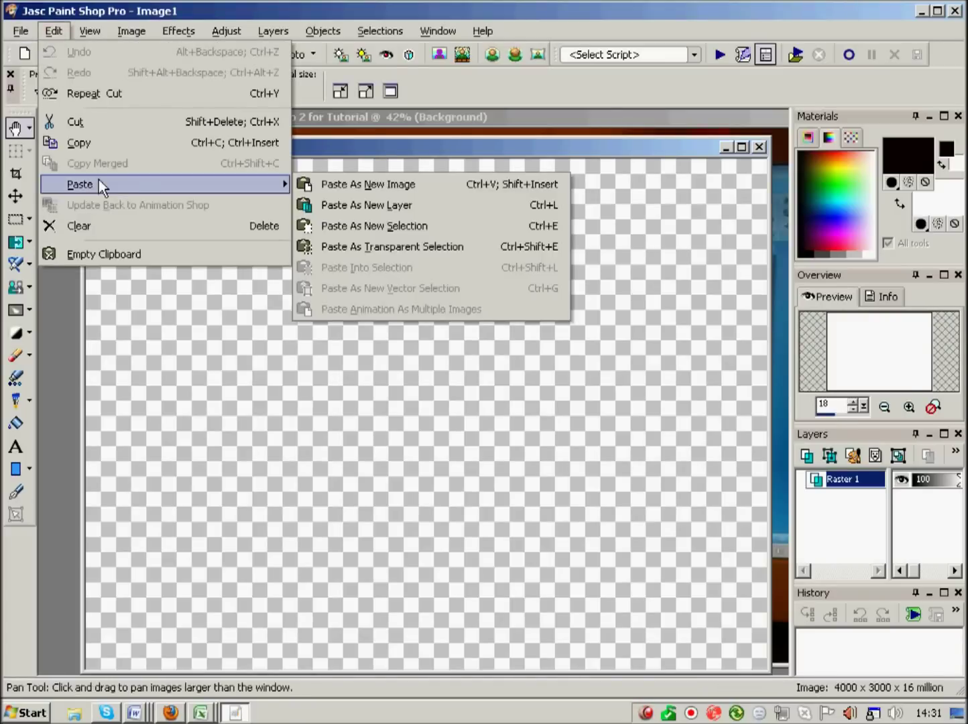
{"action": "left_click", "coordinate": [343, 202]}
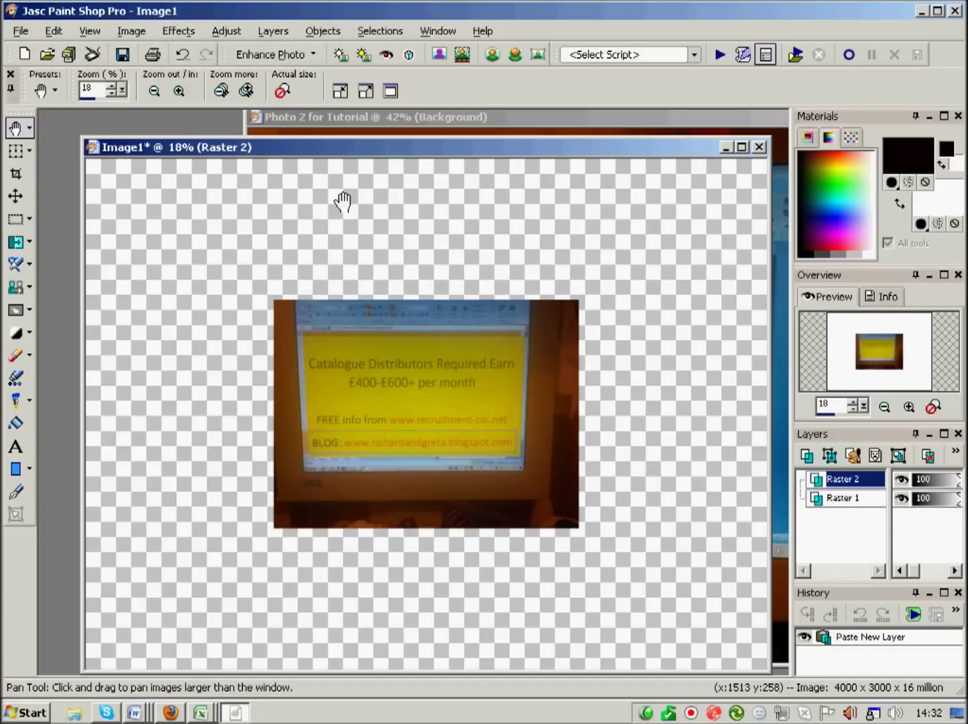
{"action": "left_click", "coordinate": [15, 198]}
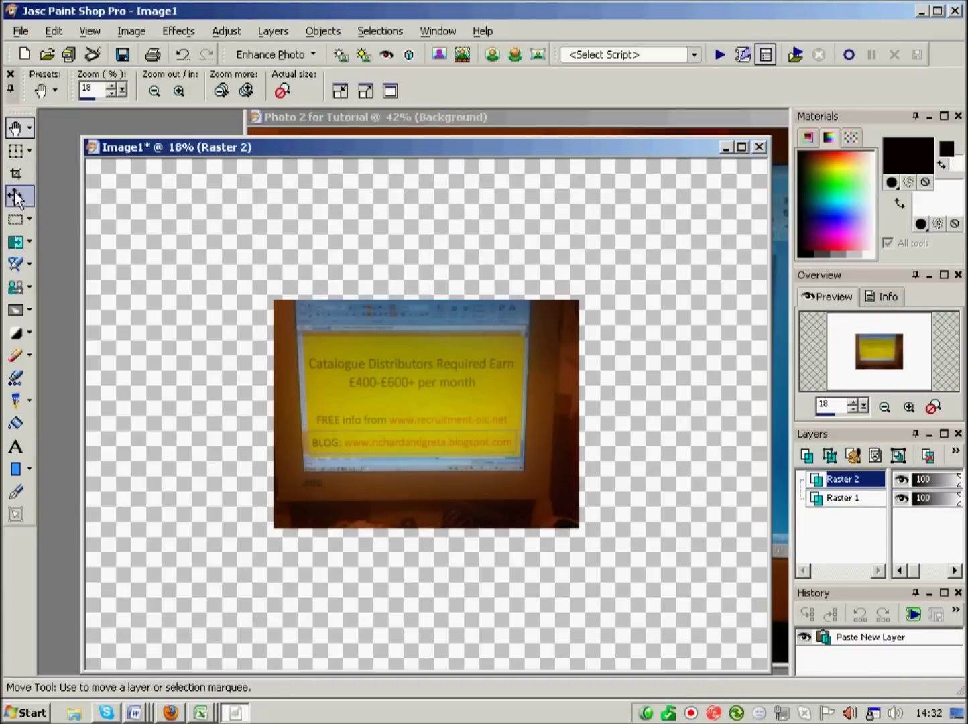
{"action": "left_click", "coordinate": [16, 197]}
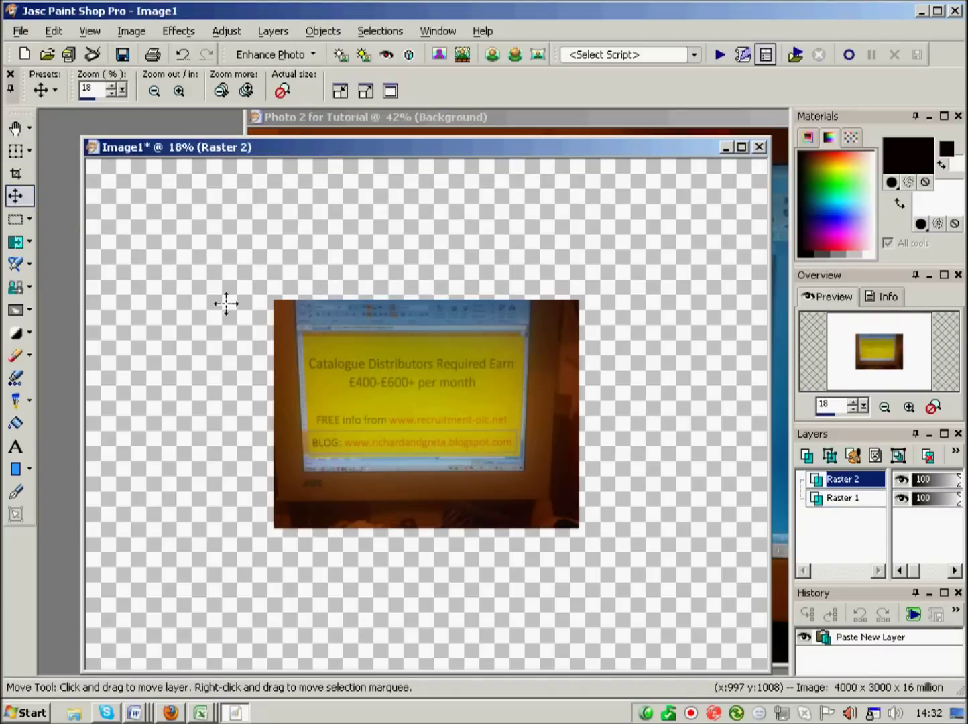
{"action": "left_click_drag", "start_coordinate": [382, 408], "coordinate": [217, 390]}
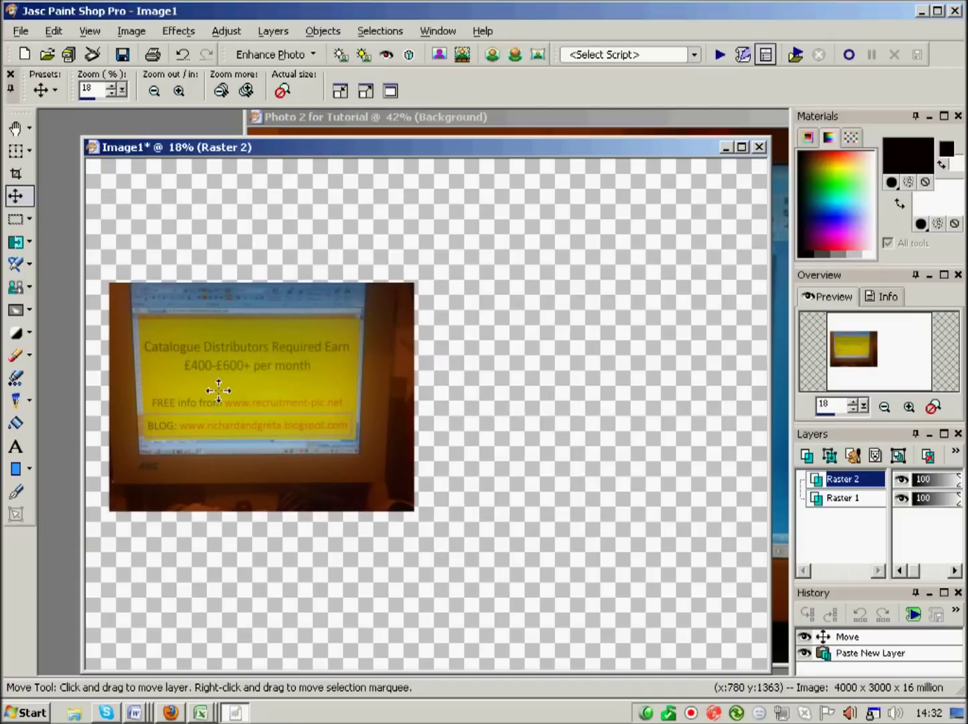
Step: Cut the picture out of Photo 2 for Tutorial and close that file without saving the changes
{"action": "left_click", "coordinate": [401, 123]}
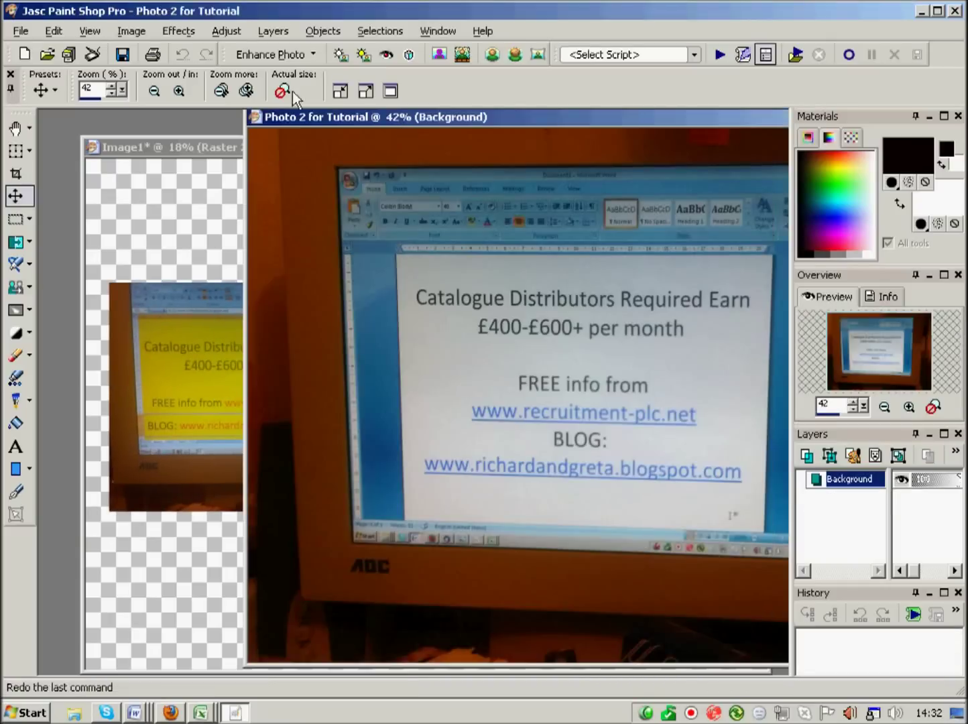
{"action": "left_click", "coordinate": [52, 29]}
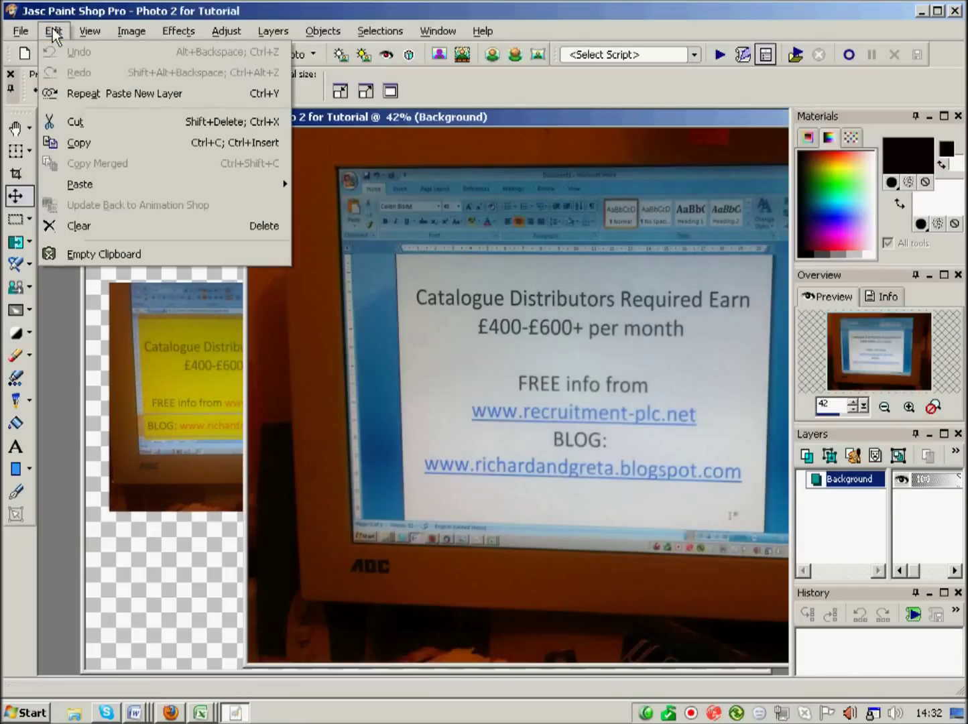
{"action": "left_click", "coordinate": [83, 127]}
{"action": "left_click_drag", "start_coordinate": [500, 137], "coordinate": [654, 144]}
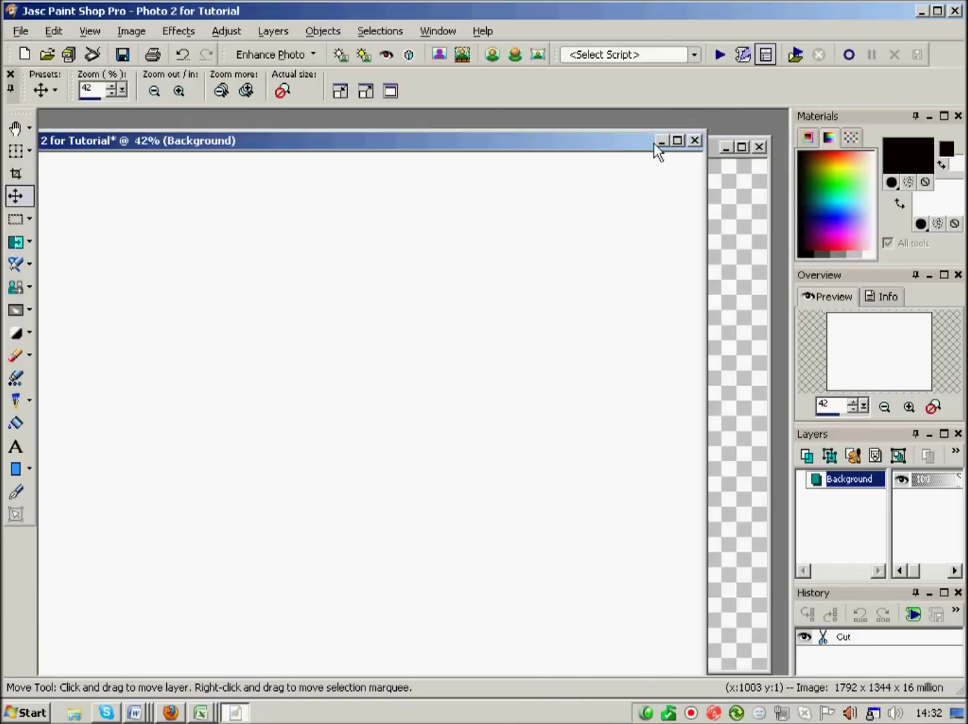
{"action": "left_click", "coordinate": [694, 141]}
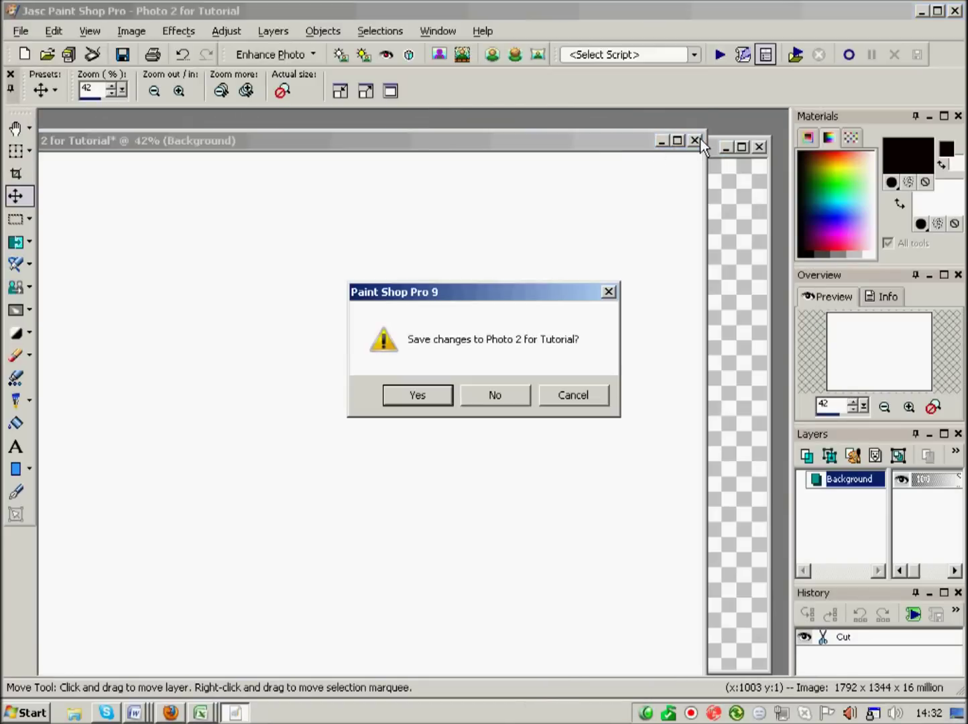
{"action": "left_click", "coordinate": [491, 399]}
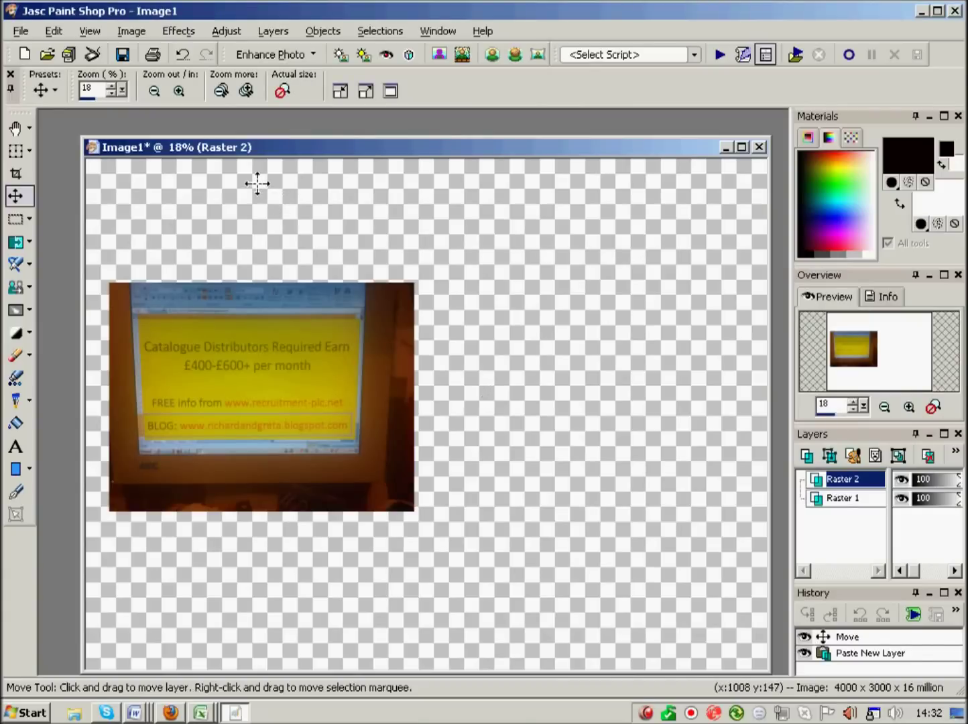
Step: Paste the second photo as a new layer and align it directly beside the right edge of the first photo
{"action": "left_click", "coordinate": [53, 31]}
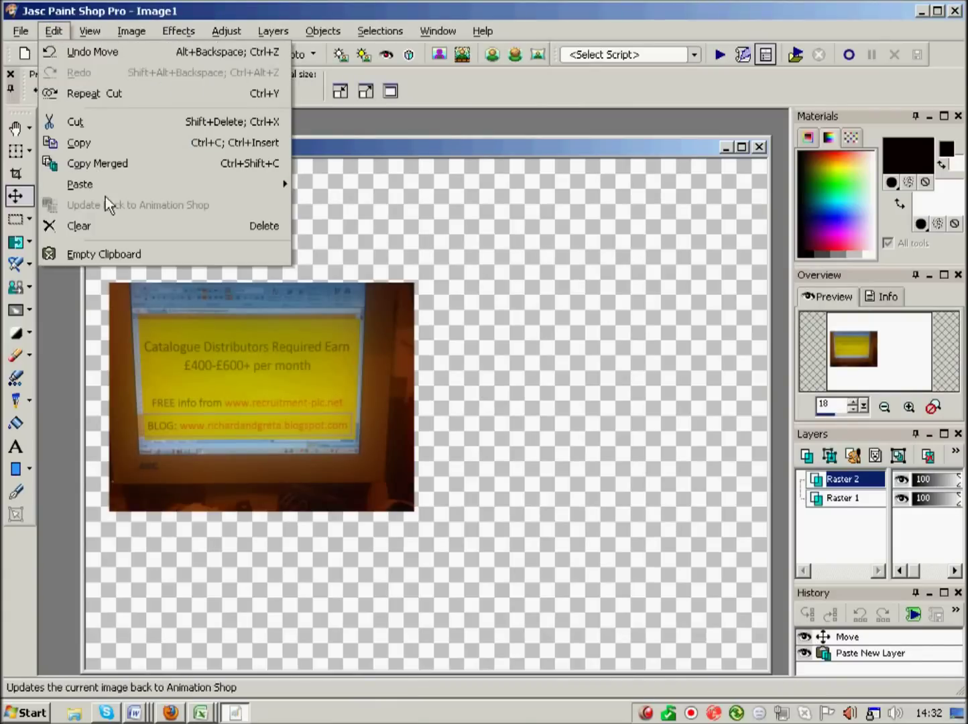
{"action": "mouse_move", "coordinate": [118, 191]}
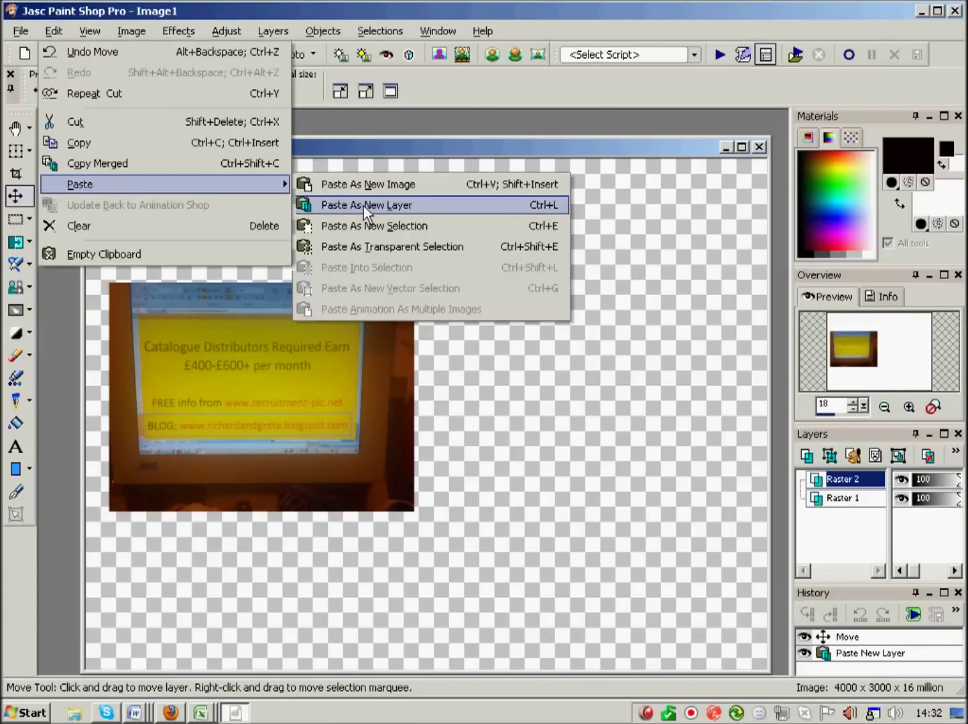
{"action": "left_click", "coordinate": [366, 209]}
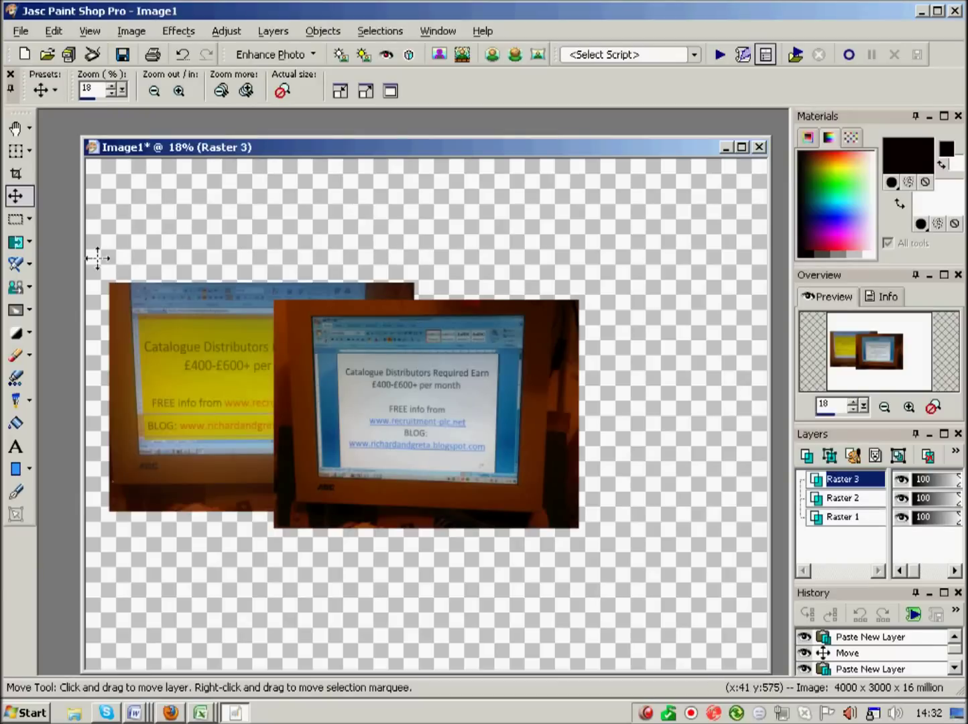
{"action": "left_click_drag", "start_coordinate": [420, 423], "coordinate": [556, 408]}
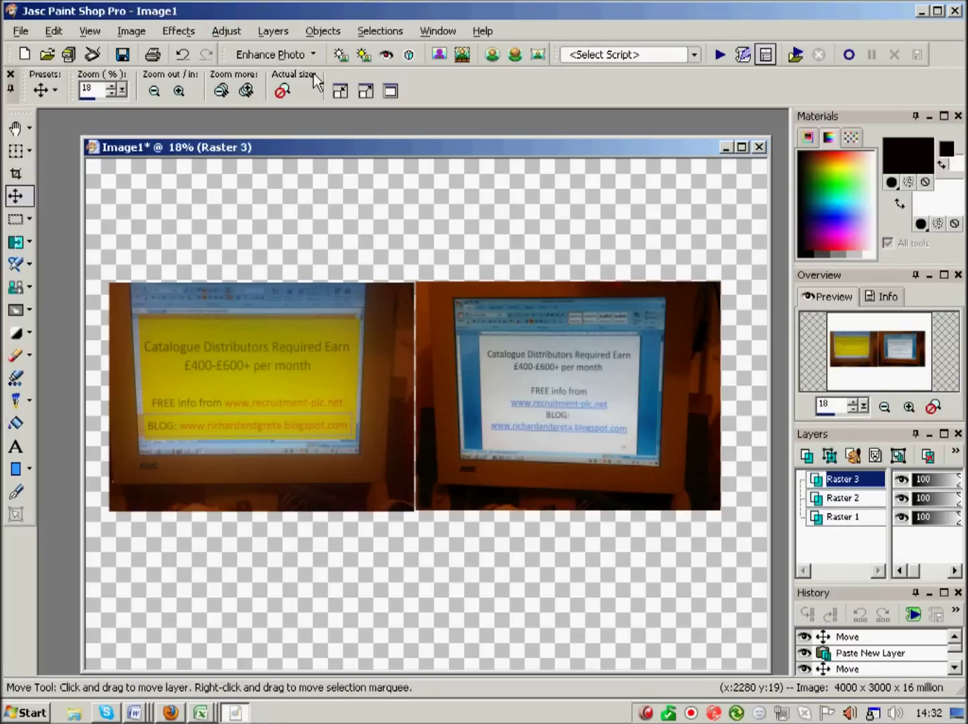
Step: Flatten the image by merging all of its layers
{"action": "left_click", "coordinate": [271, 33]}
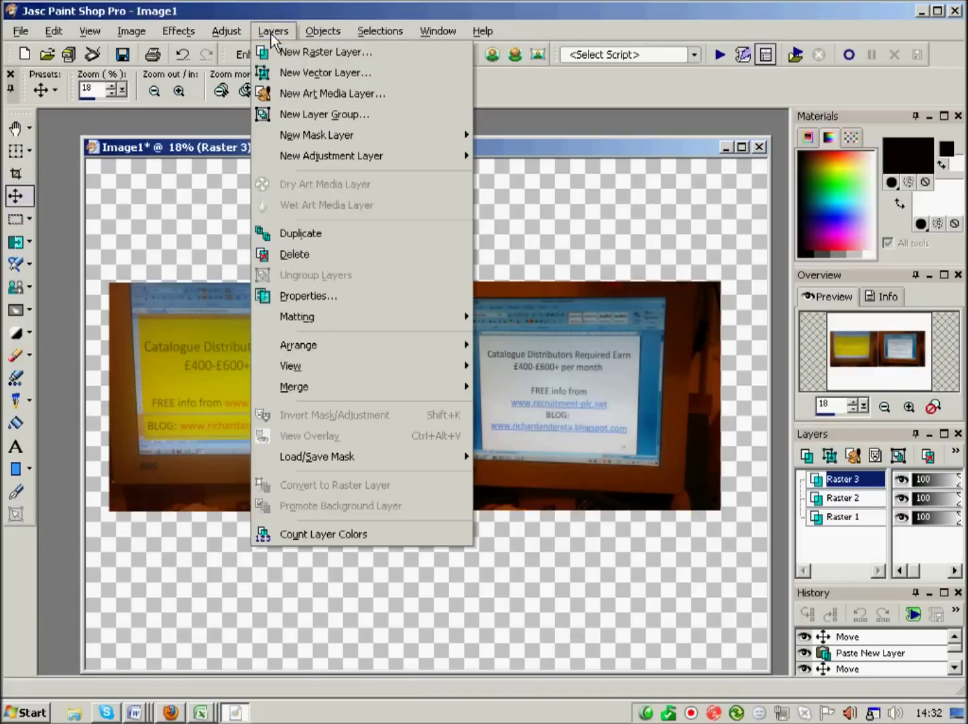
{"action": "mouse_move", "coordinate": [311, 316]}
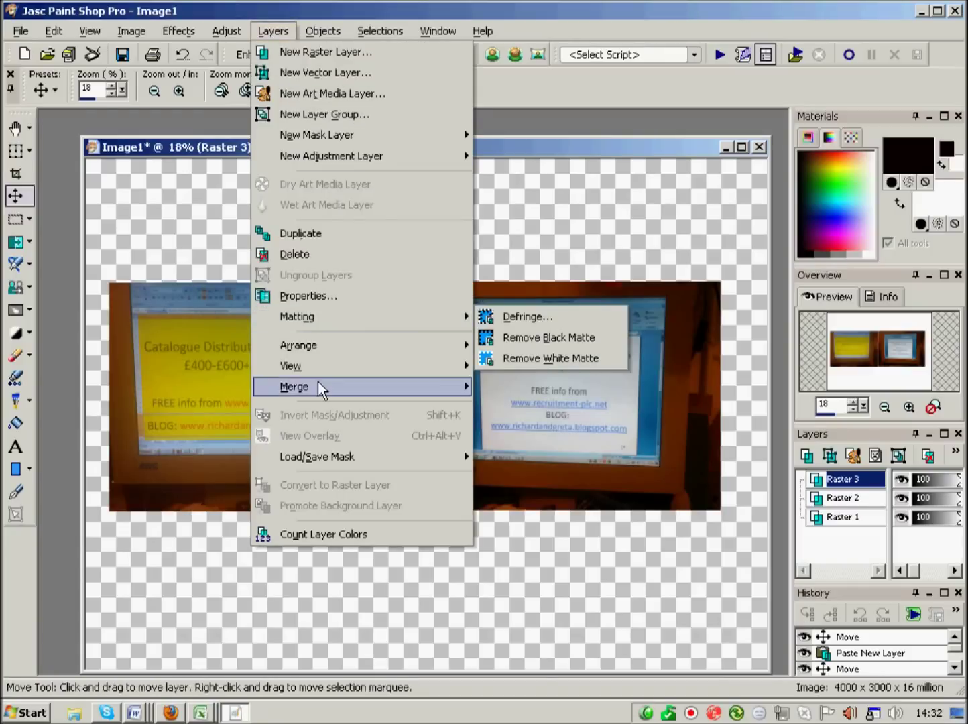
{"action": "mouse_move", "coordinate": [317, 385]}
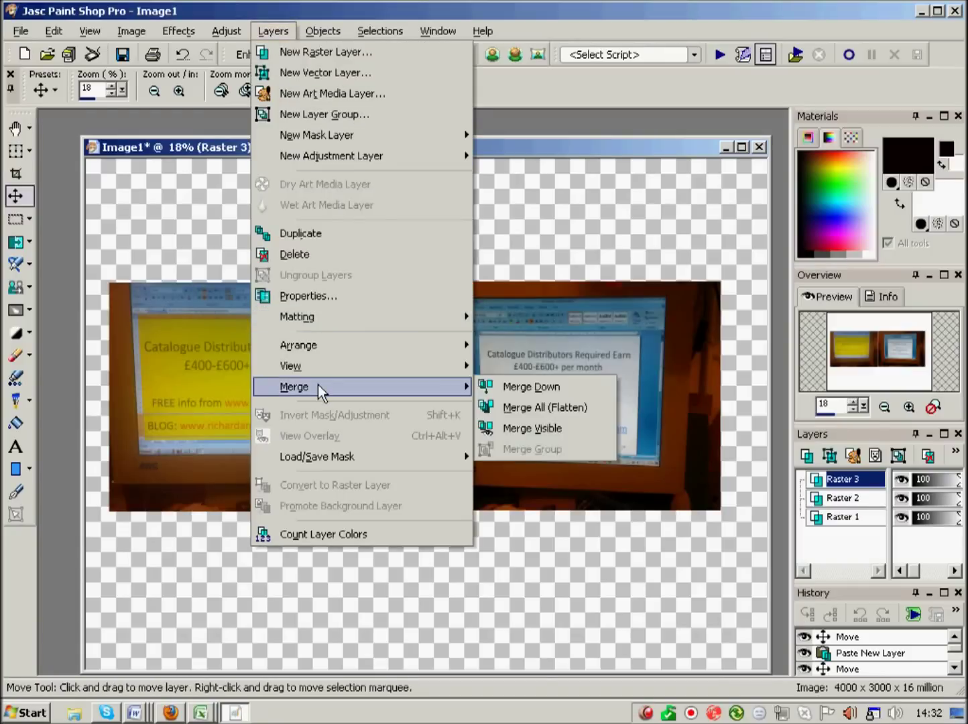
{"action": "left_click", "coordinate": [552, 413]}
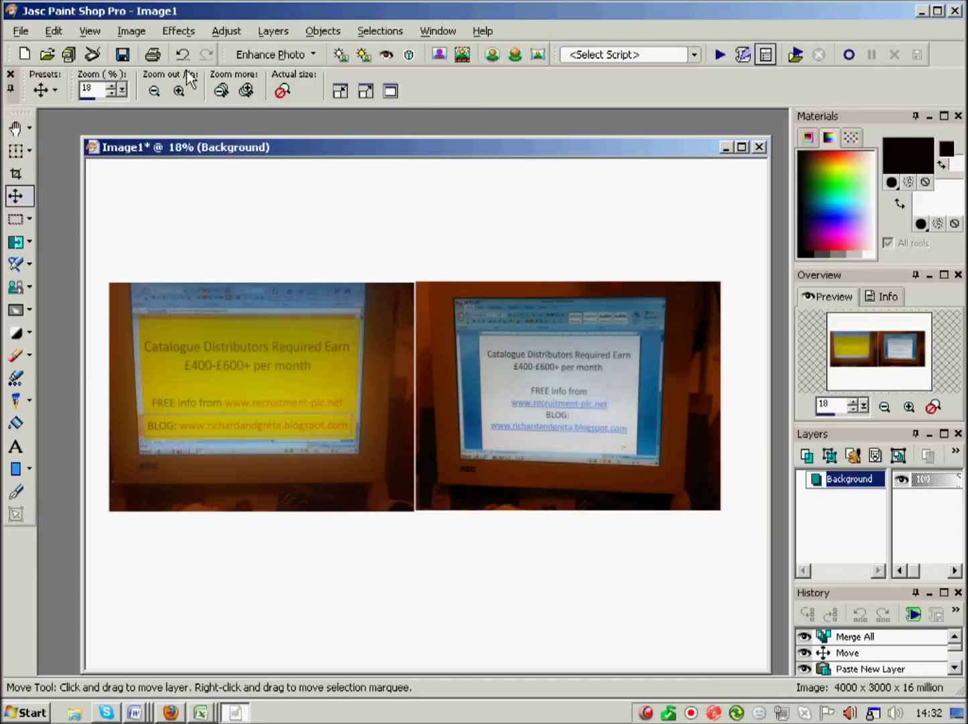
Step: Crop the image to the area of the two side-by-side photos, about 3644 by 1378 pixels
{"action": "left_click", "coordinate": [16, 175]}
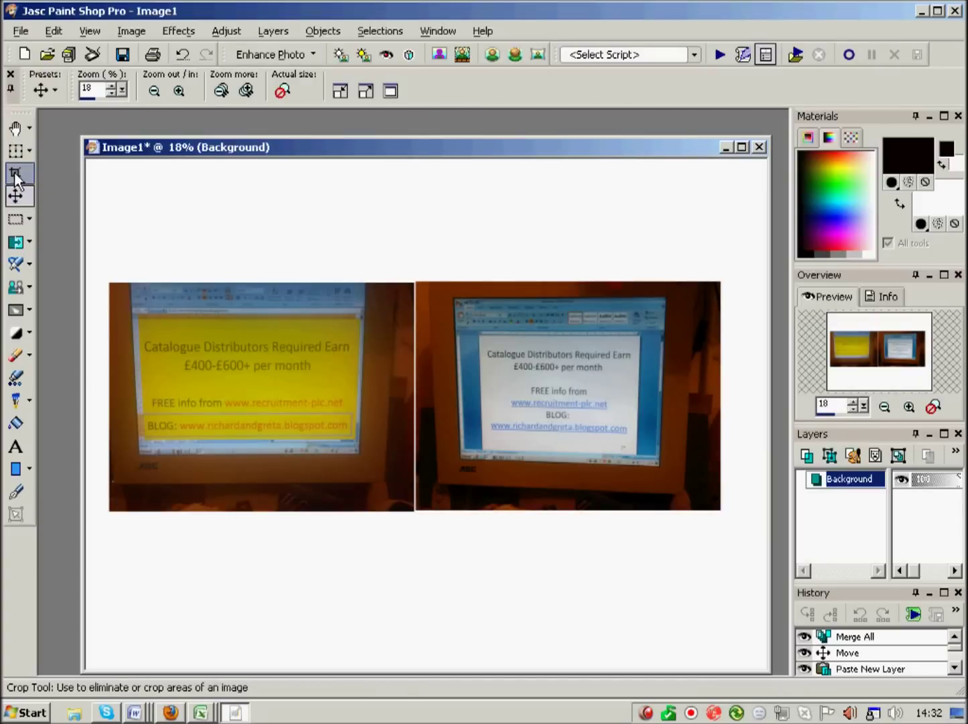
{"action": "left_click_drag", "start_coordinate": [104, 283], "coordinate": [727, 514]}
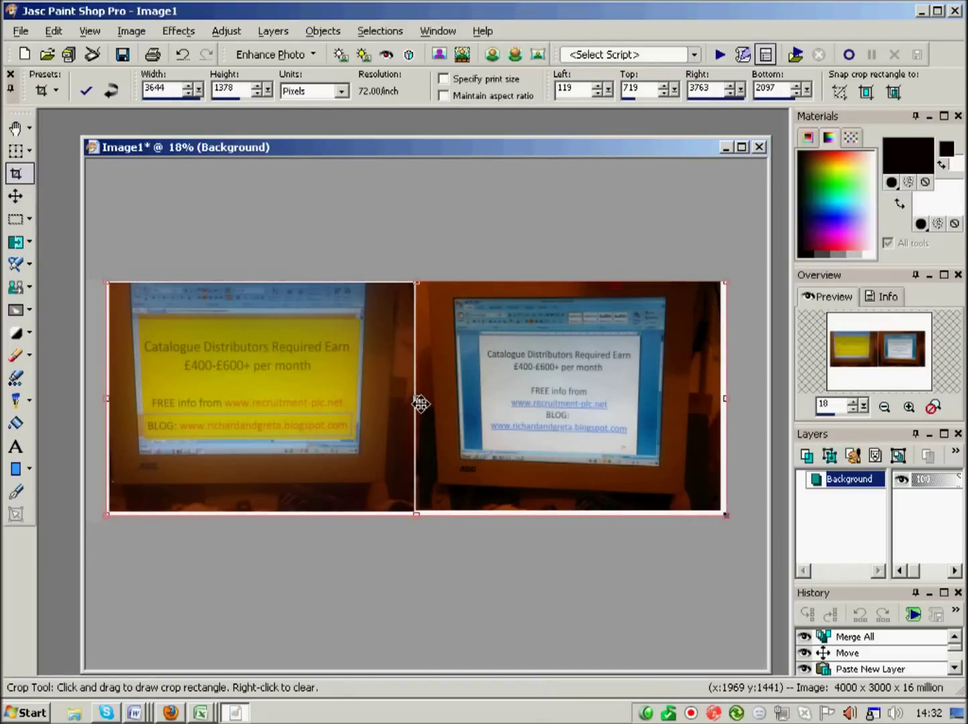
{"action": "double_click", "coordinate": [419, 404]}
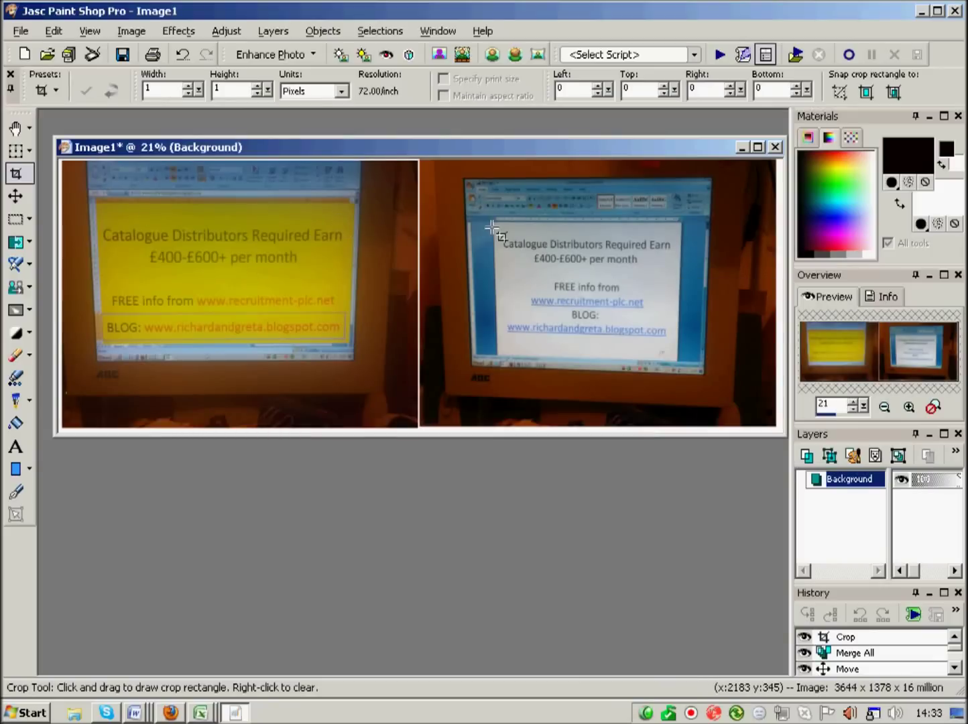
Step: Save the cropped image to the Desktop as a JPEG file named NEW PHOTO
{"action": "left_click", "coordinate": [20, 32]}
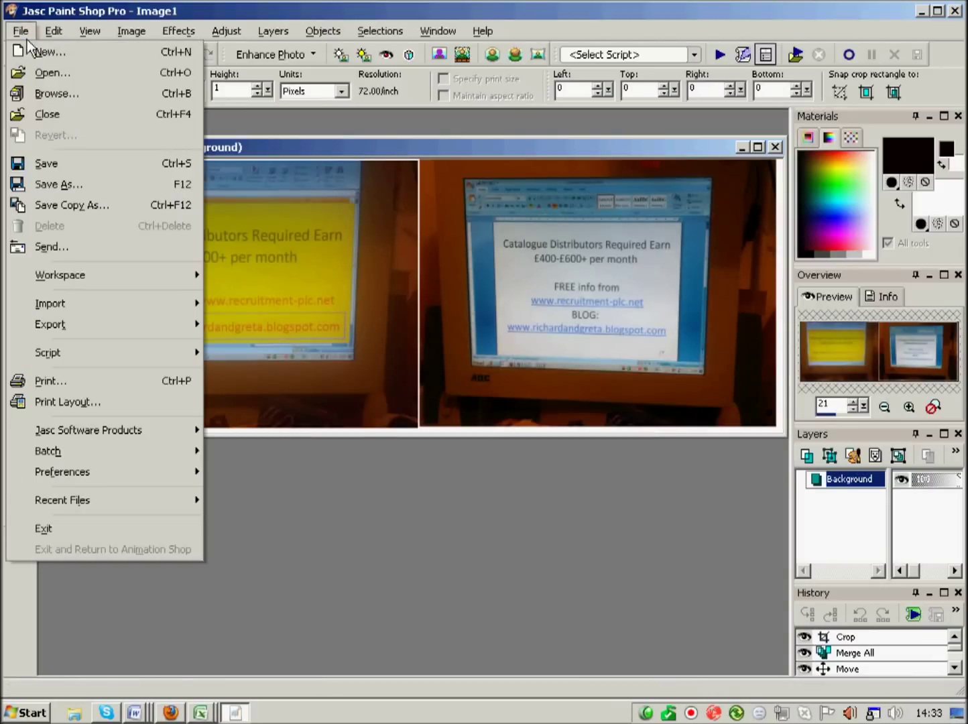
{"action": "left_click", "coordinate": [54, 185]}
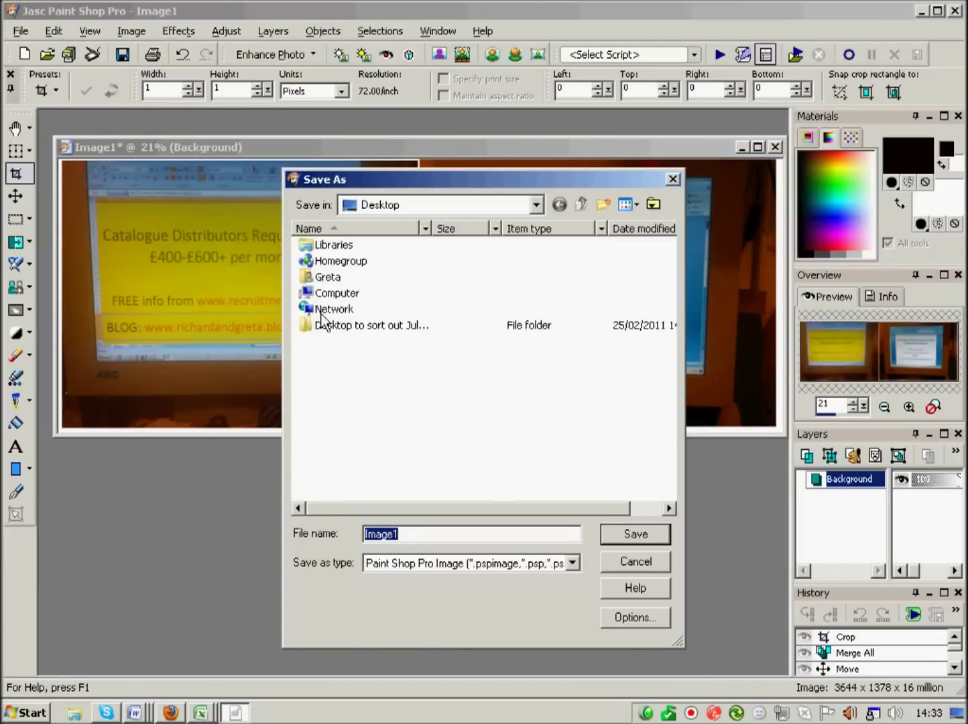
{"action": "left_click", "coordinate": [573, 564]}
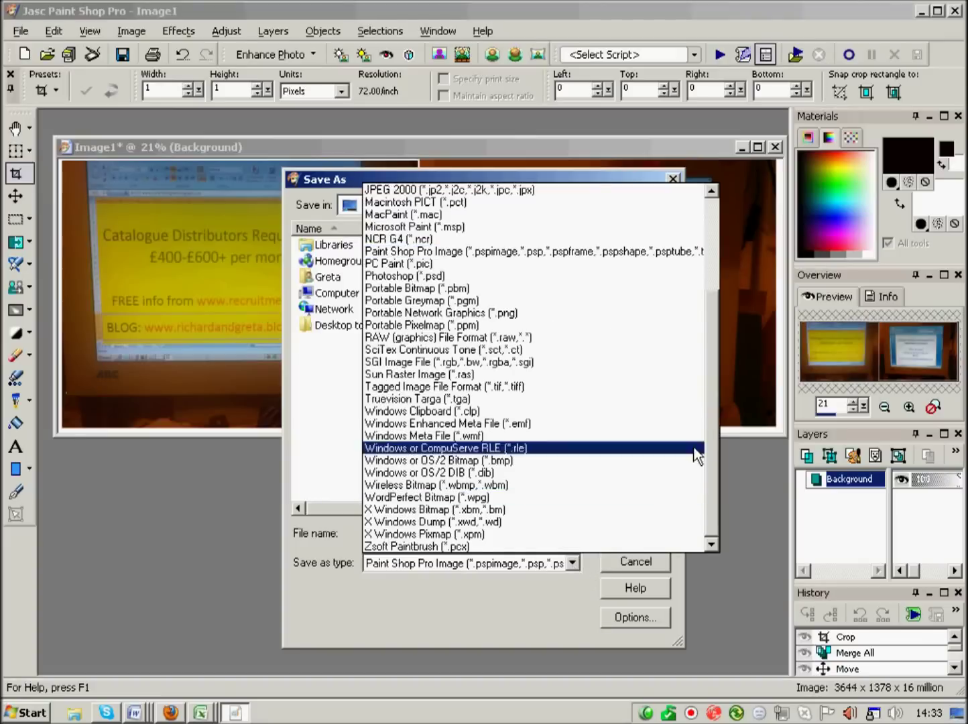
{"action": "left_click_drag", "start_coordinate": [711, 416], "coordinate": [682, 187]}
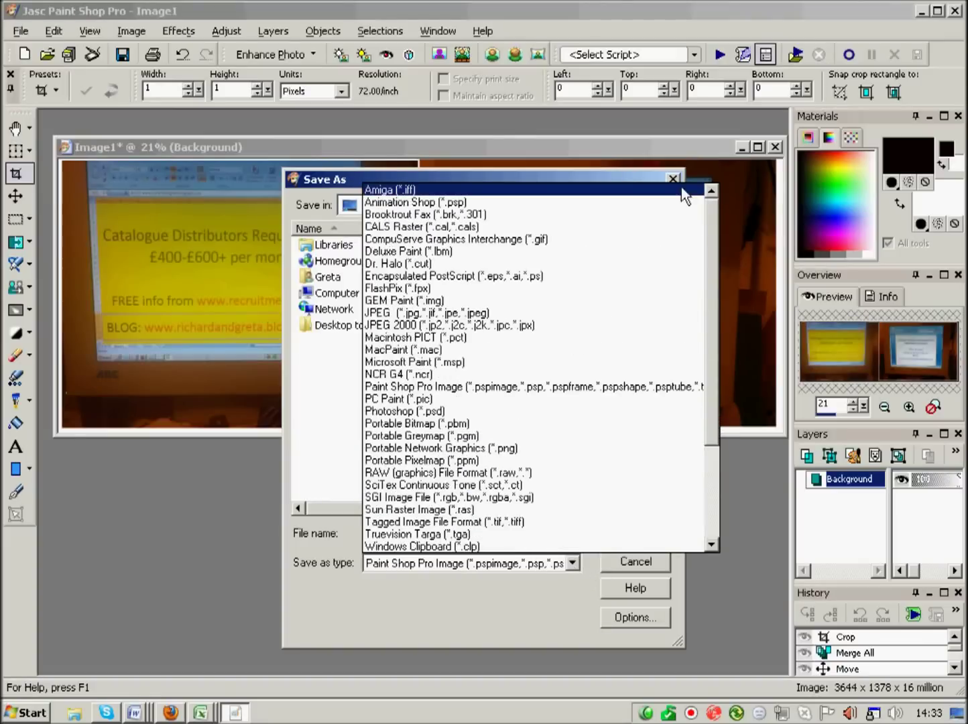
{"action": "left_click", "coordinate": [403, 312]}
{"action": "double_click", "coordinate": [396, 535]}
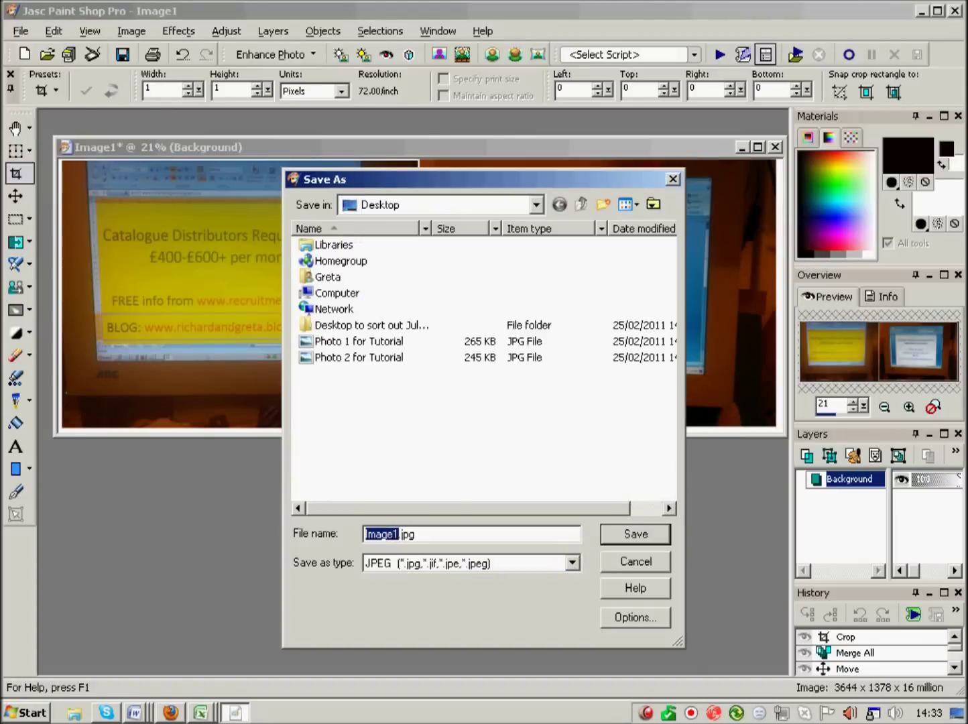
{"action": "type", "text": "NEW PHOTO"}
{"action": "left_click", "coordinate": [638, 538]}
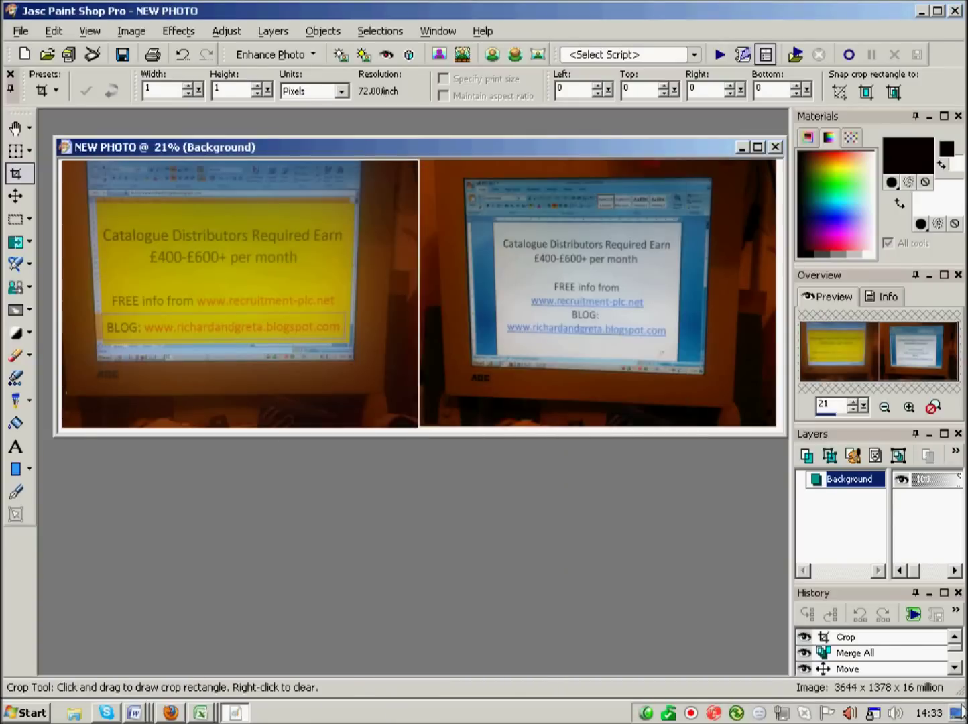
Step: View NEW PHOTO from the desktop and compare it with the originals, Photo 1 for Tutorial and Photo 2 for Tutorial
{"action": "left_click", "coordinate": [961, 713]}
{"action": "double_click", "coordinate": [36, 258]}
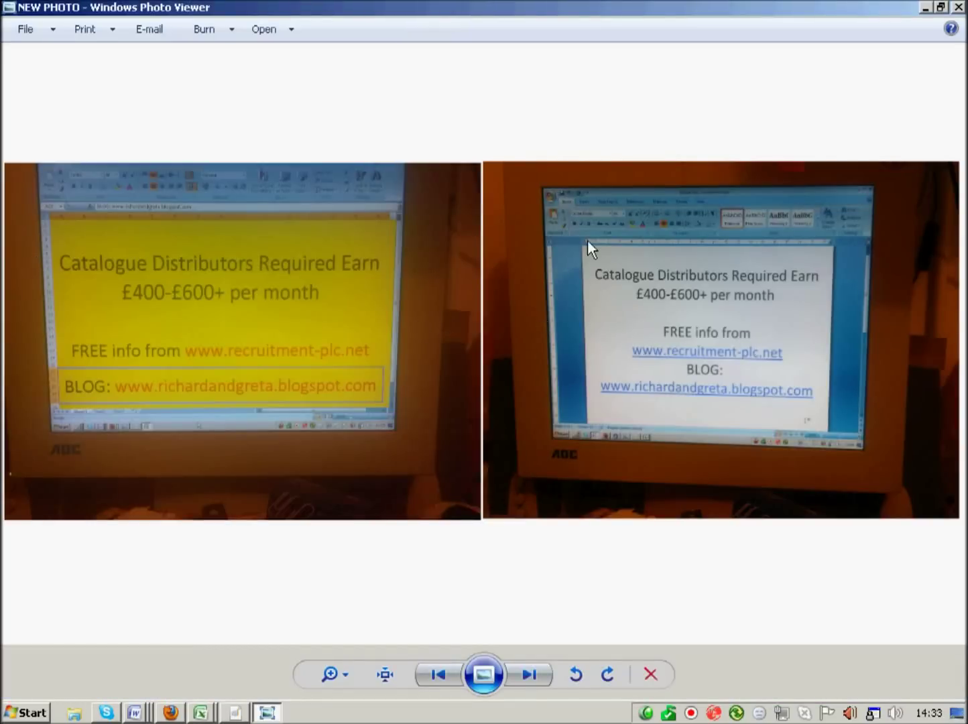
{"action": "left_click", "coordinate": [959, 7]}
{"action": "double_click", "coordinate": [95, 178]}
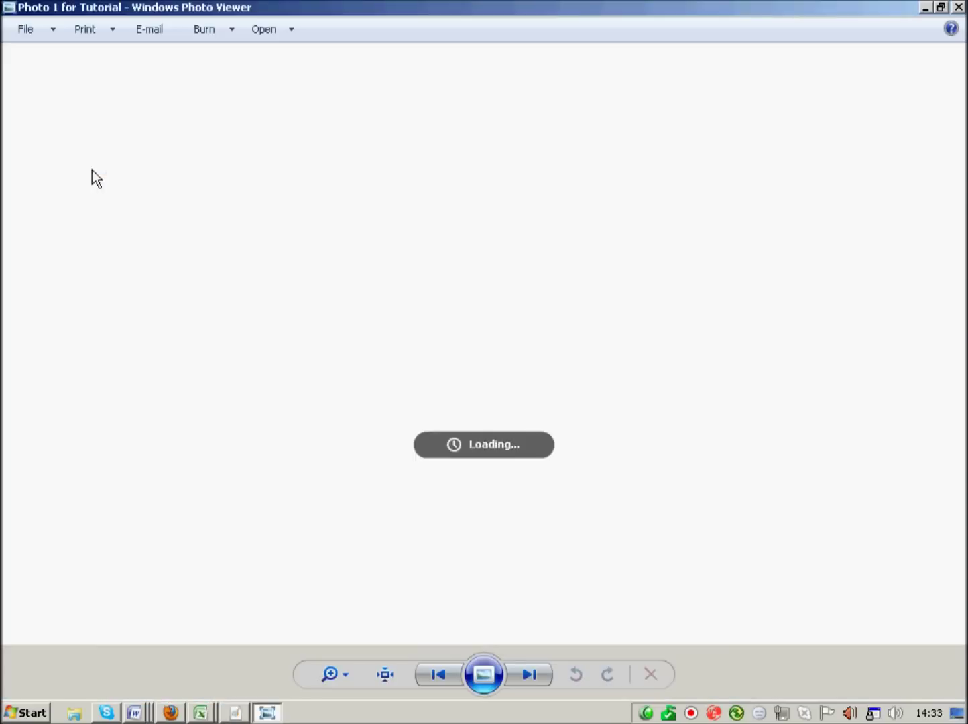
{"action": "left_click", "coordinate": [958, 9]}
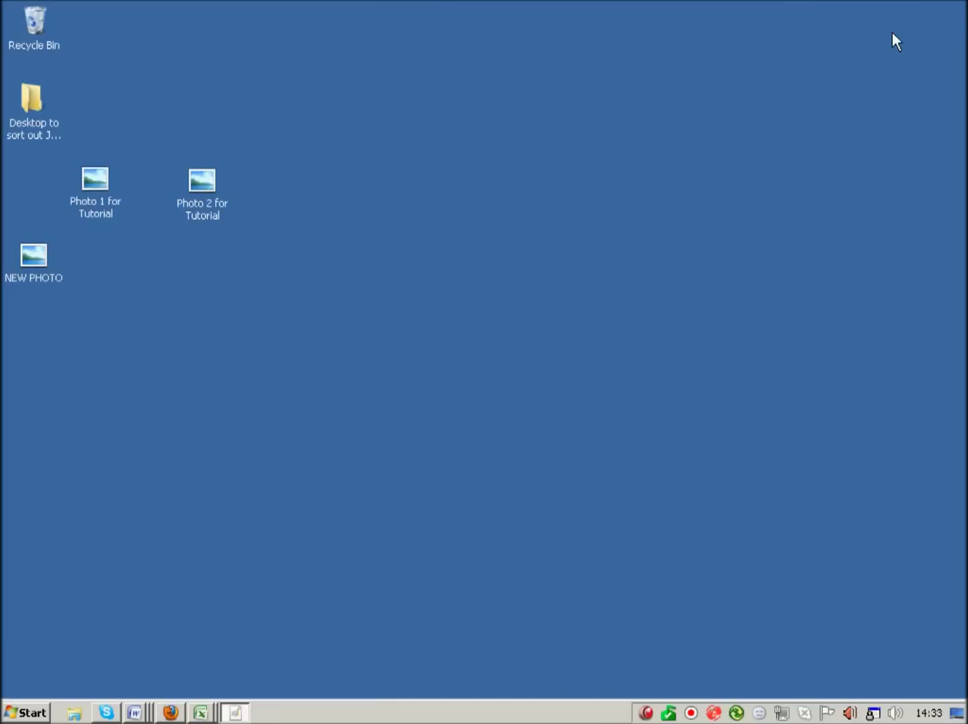
{"action": "double_click", "coordinate": [209, 179]}
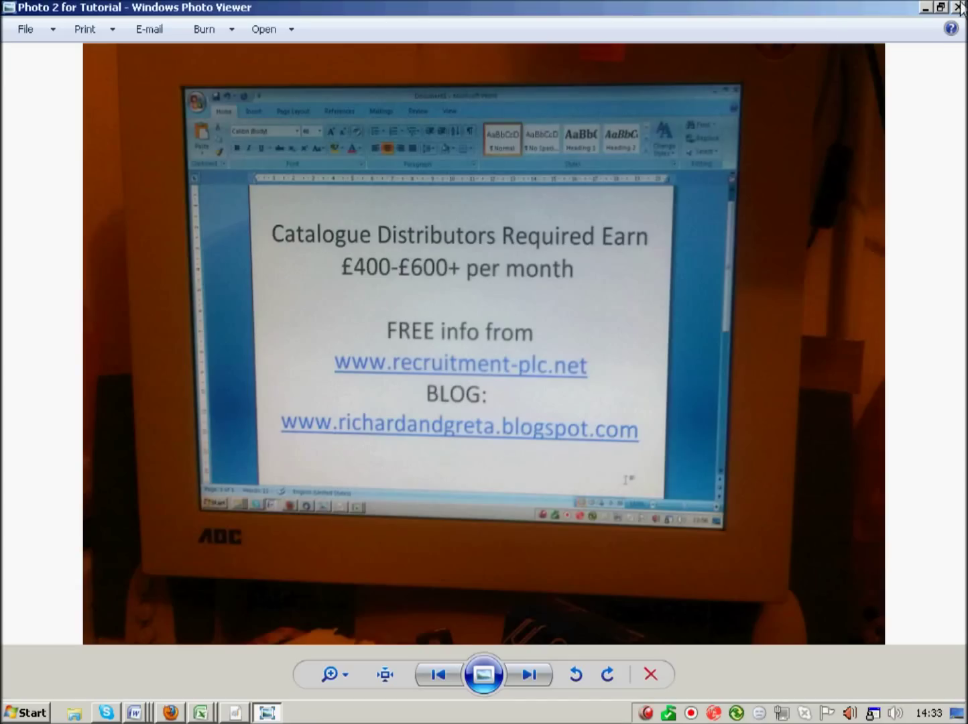
{"action": "left_click", "coordinate": [959, 6]}
{"action": "double_click", "coordinate": [45, 265]}
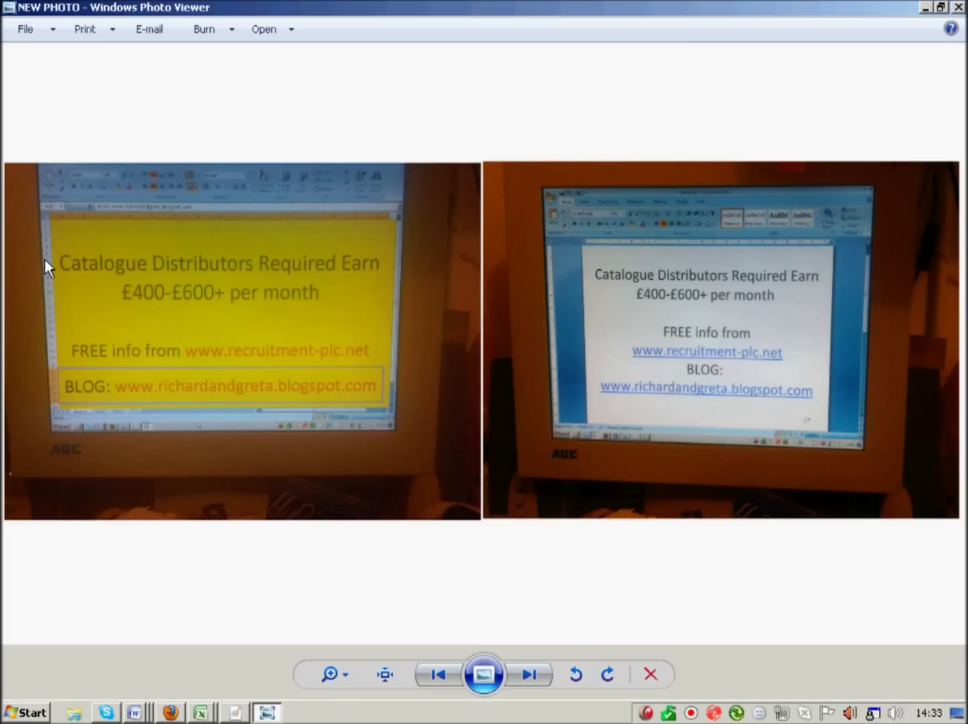
{"action": "left_click", "coordinate": [959, 8]}
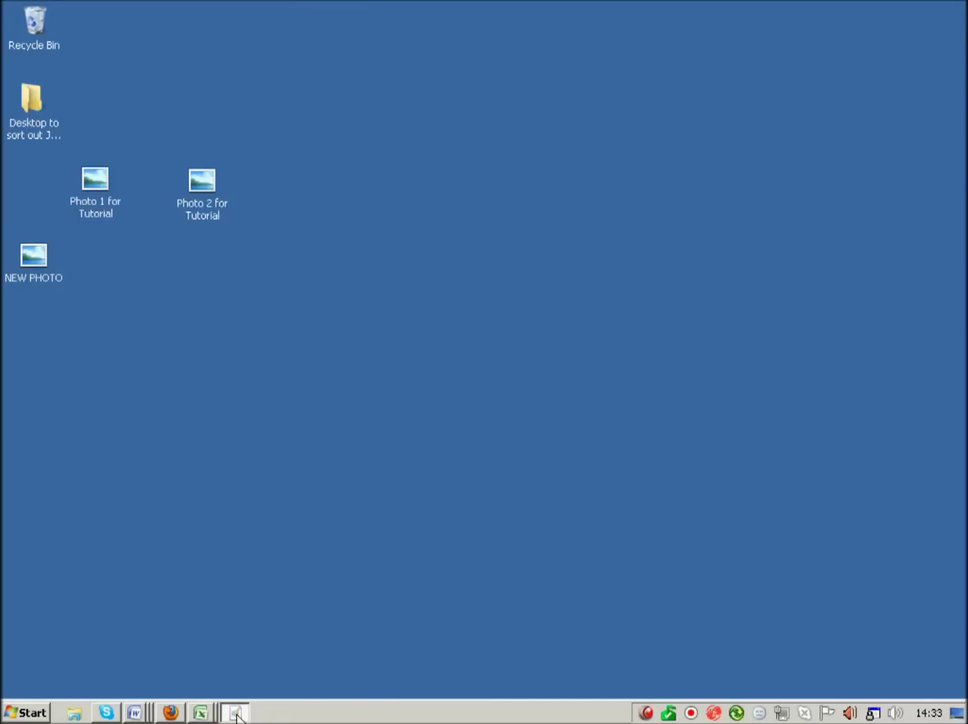
Step: Switch back to Paint Shop Pro and close the NEW PHOTO image
{"action": "mouse_move", "coordinate": [239, 717]}
{"action": "left_click", "coordinate": [250, 680]}
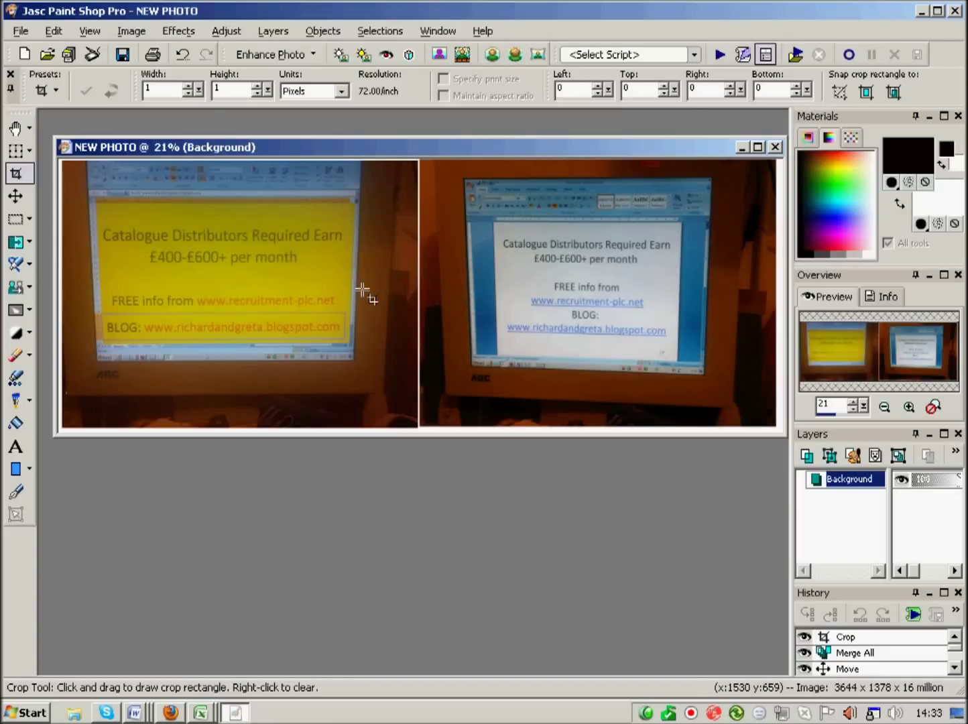
{"action": "left_click", "coordinate": [775, 147]}
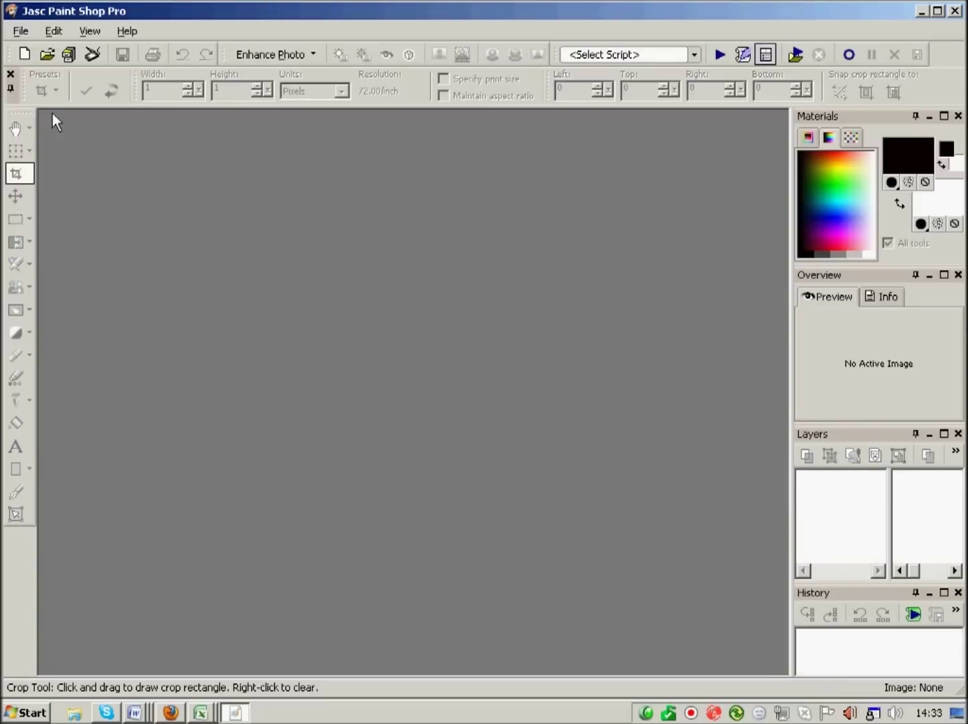
Step: Open Photo 1 for Tutorial and Photo 2 for Tutorial from the Desktop for editing
{"action": "left_click", "coordinate": [47, 59]}
{"action": "left_click", "coordinate": [383, 357]}
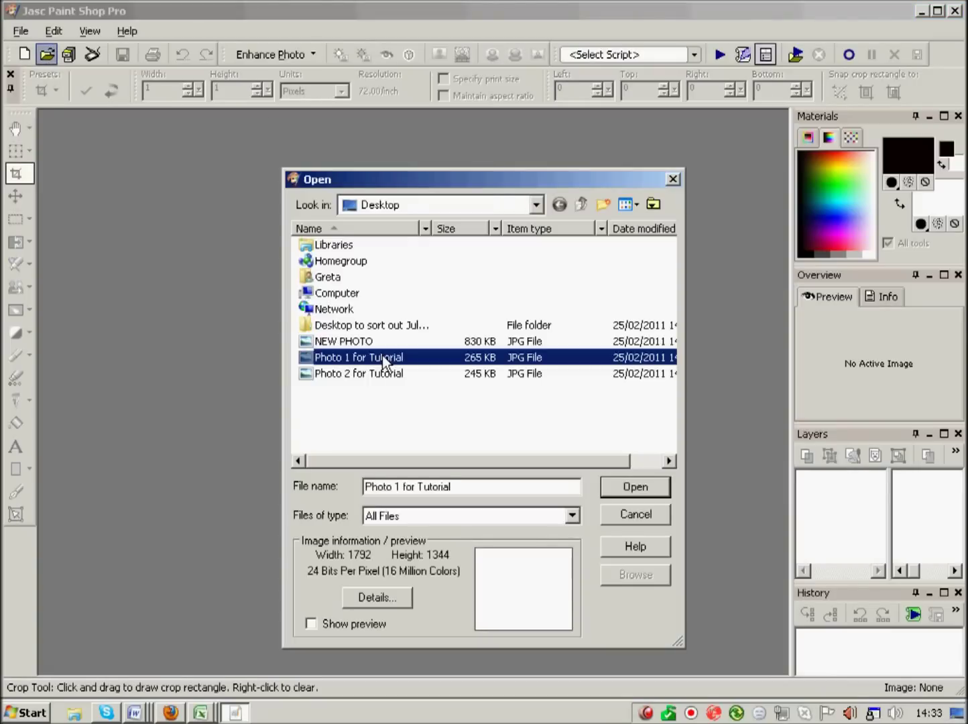
{"action": "left_click", "coordinate": [631, 487]}
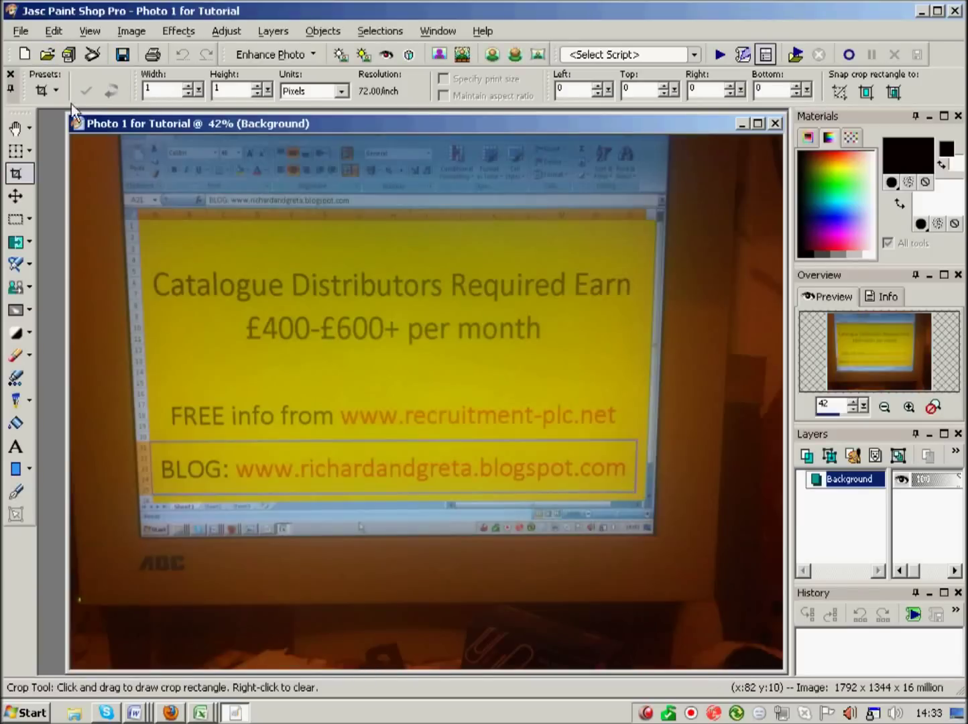
{"action": "left_click", "coordinate": [47, 55]}
{"action": "left_click", "coordinate": [387, 357]}
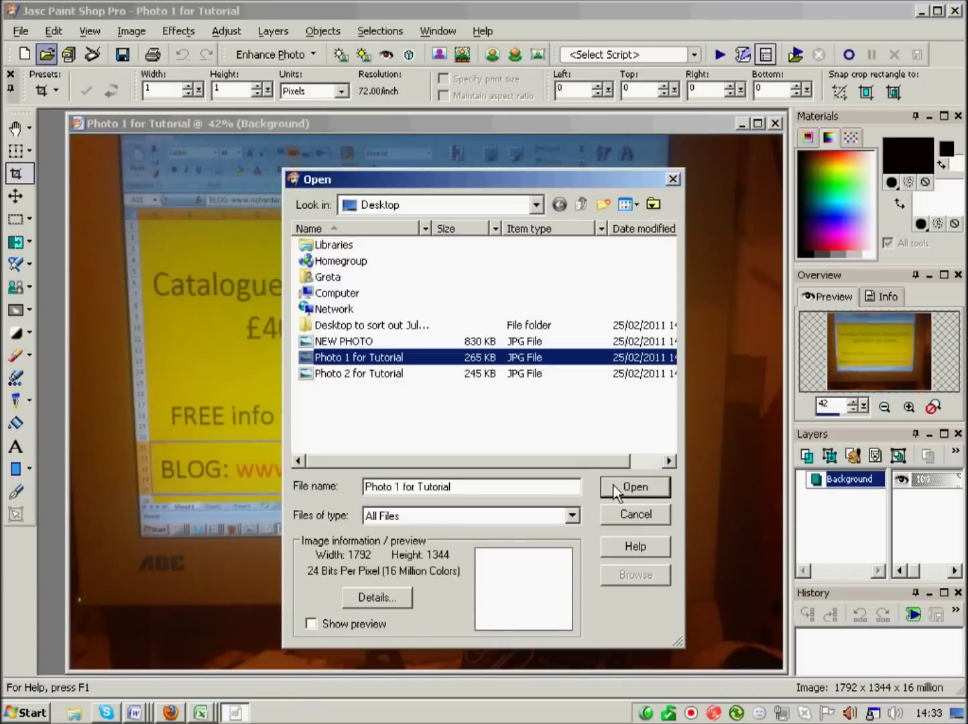
{"action": "left_click", "coordinate": [633, 487]}
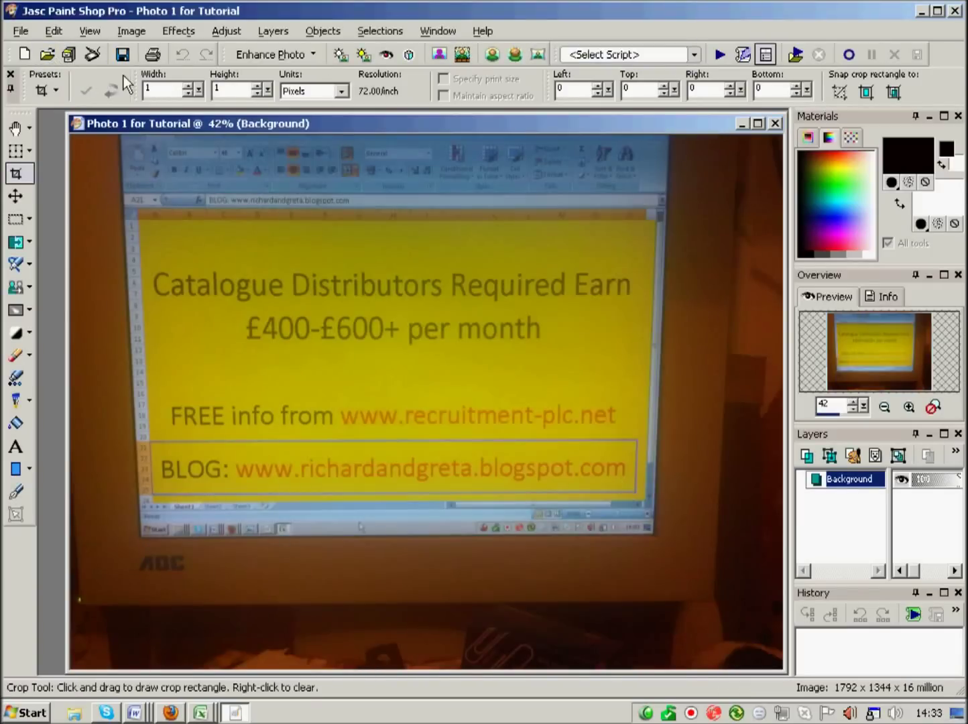
{"action": "left_click", "coordinate": [47, 55]}
{"action": "left_click", "coordinate": [387, 373]}
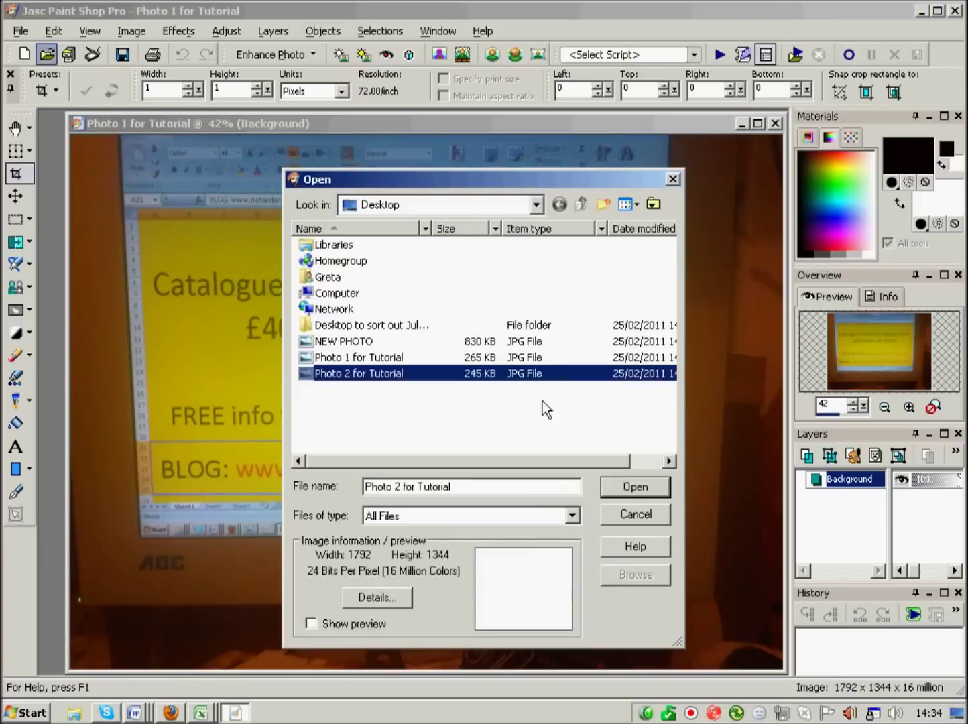
{"action": "left_click", "coordinate": [646, 488]}
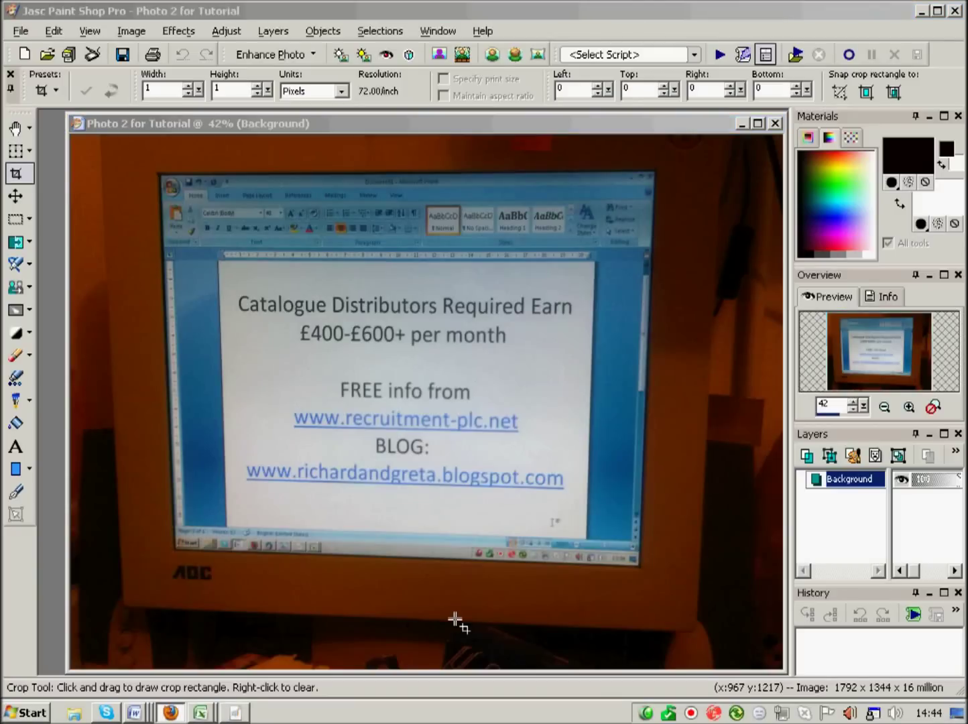
Step: View Photo 3 for Tutorial and Photo 4 for Tutorial from the desktop, closing each one after viewing
{"action": "left_click", "coordinate": [959, 713]}
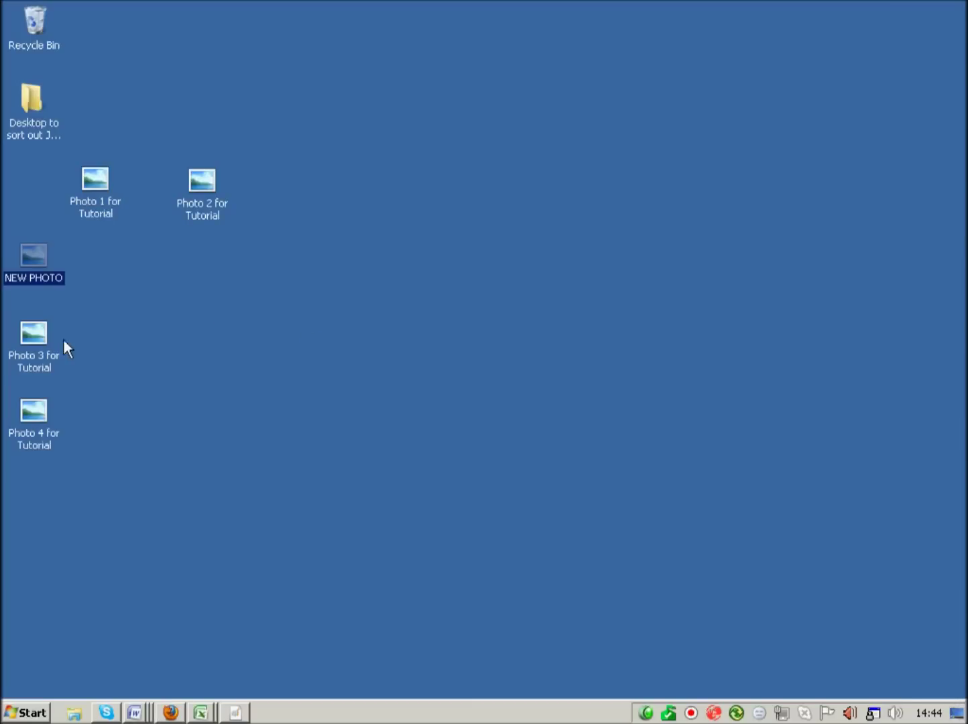
{"action": "key", "text": "Down"}
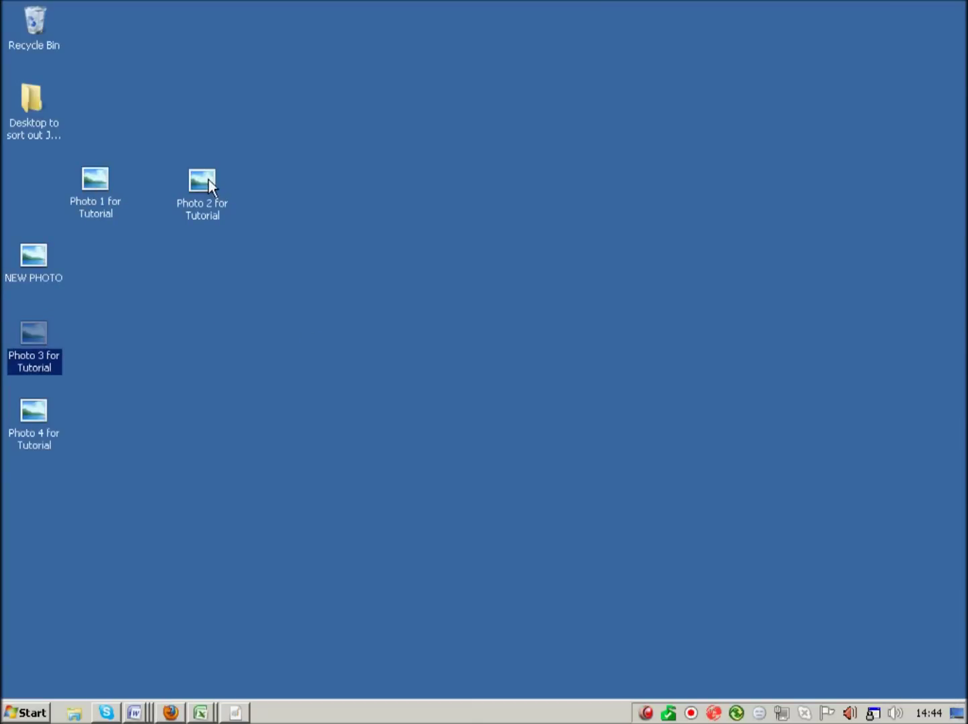
{"action": "double_click", "coordinate": [37, 331]}
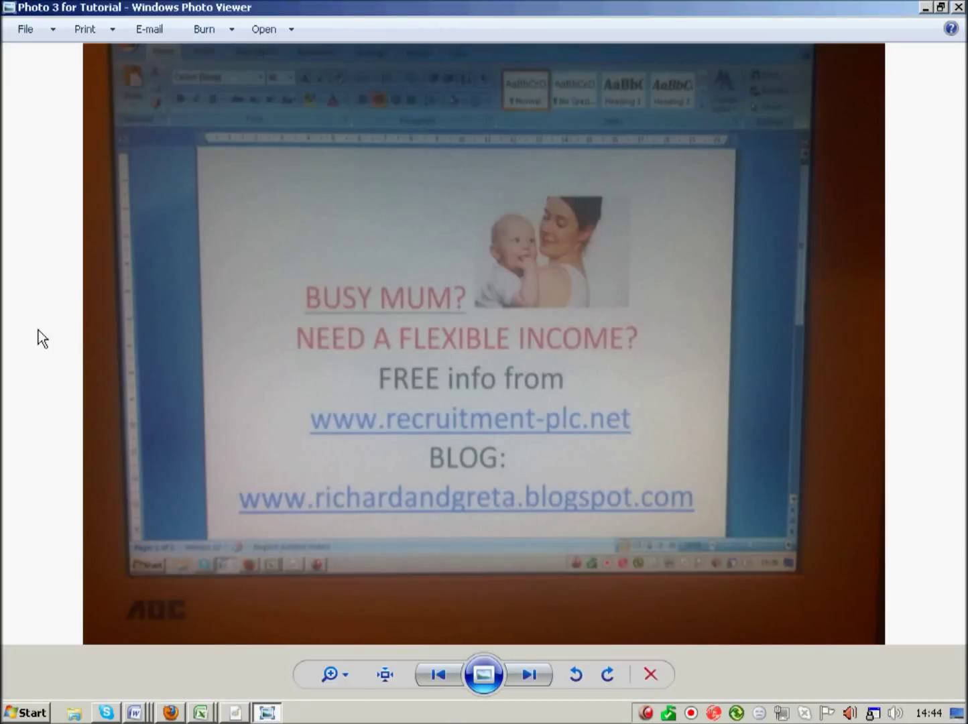
{"action": "left_click", "coordinate": [958, 8]}
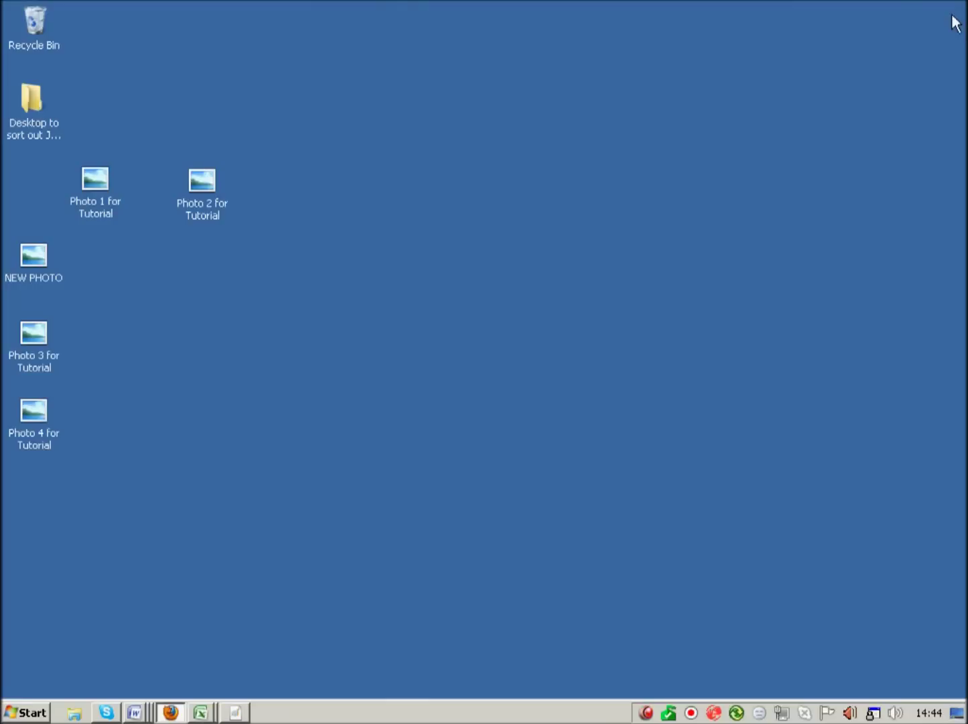
{"action": "double_click", "coordinate": [40, 422]}
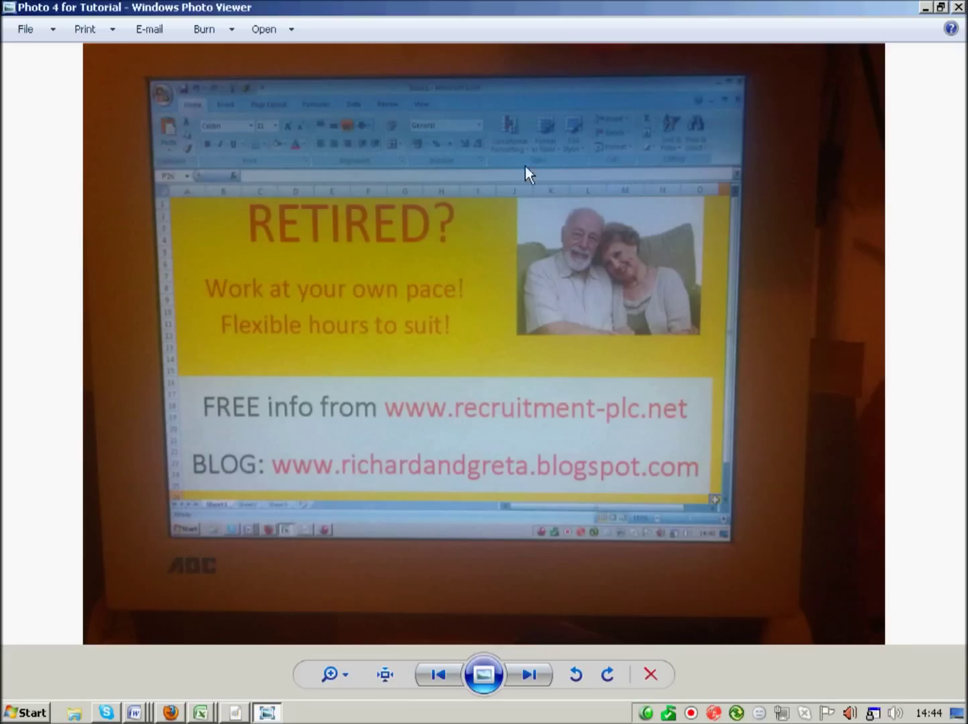
{"action": "left_click", "coordinate": [958, 8]}
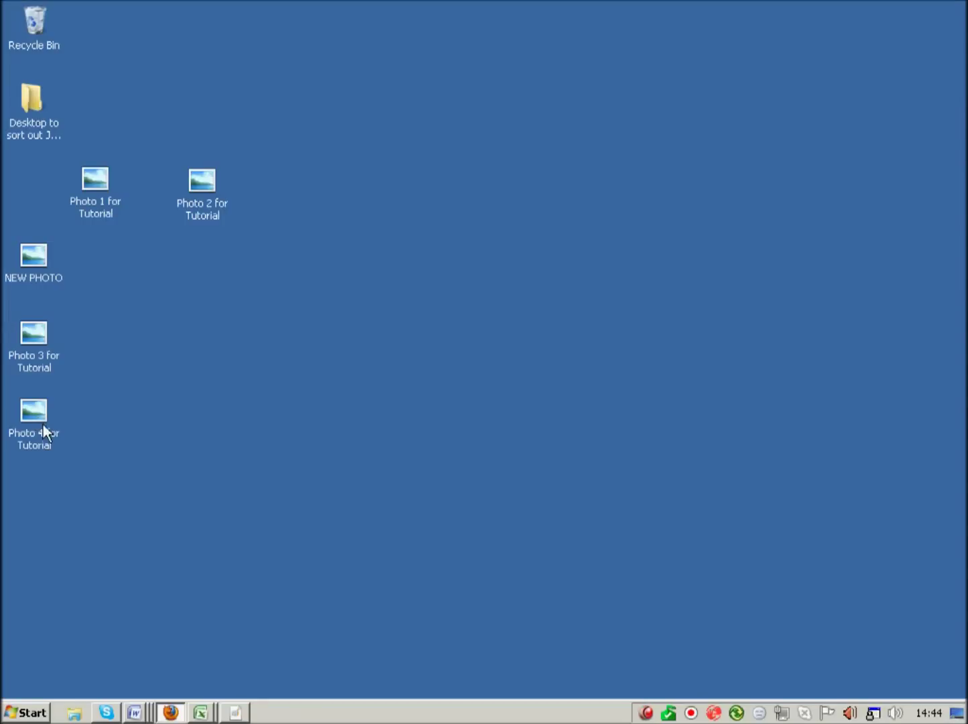
Step: Switch back to Paint Shop Pro and open Photo 3 for Tutorial and Photo 4 for Tutorial from the Desktop
{"action": "left_click", "coordinate": [236, 712]}
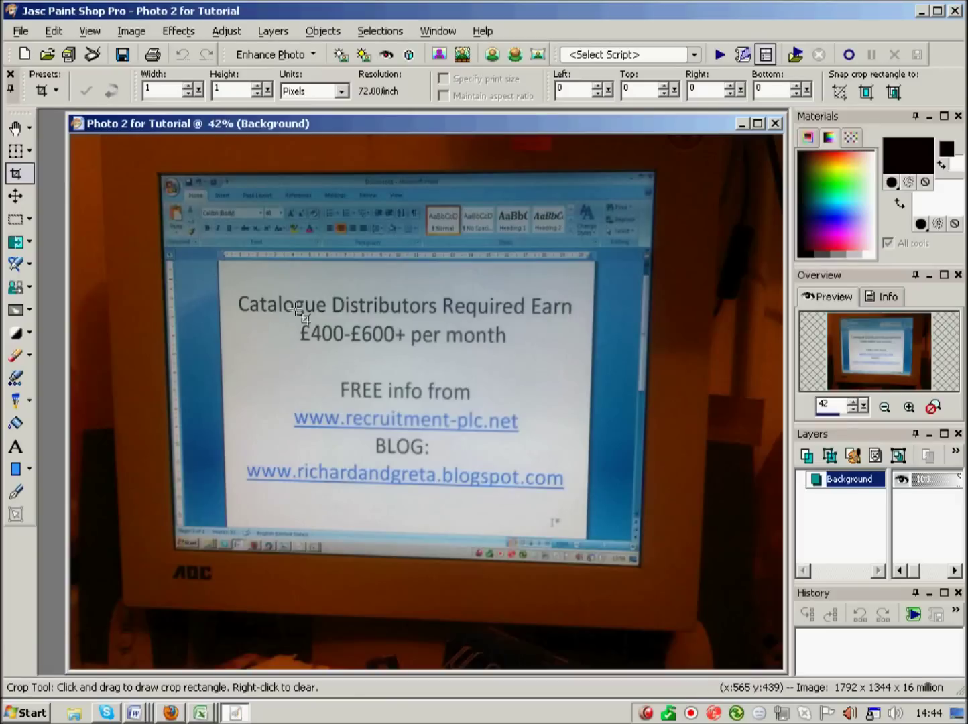
{"action": "left_click", "coordinate": [47, 56]}
{"action": "left_click", "coordinate": [369, 389]}
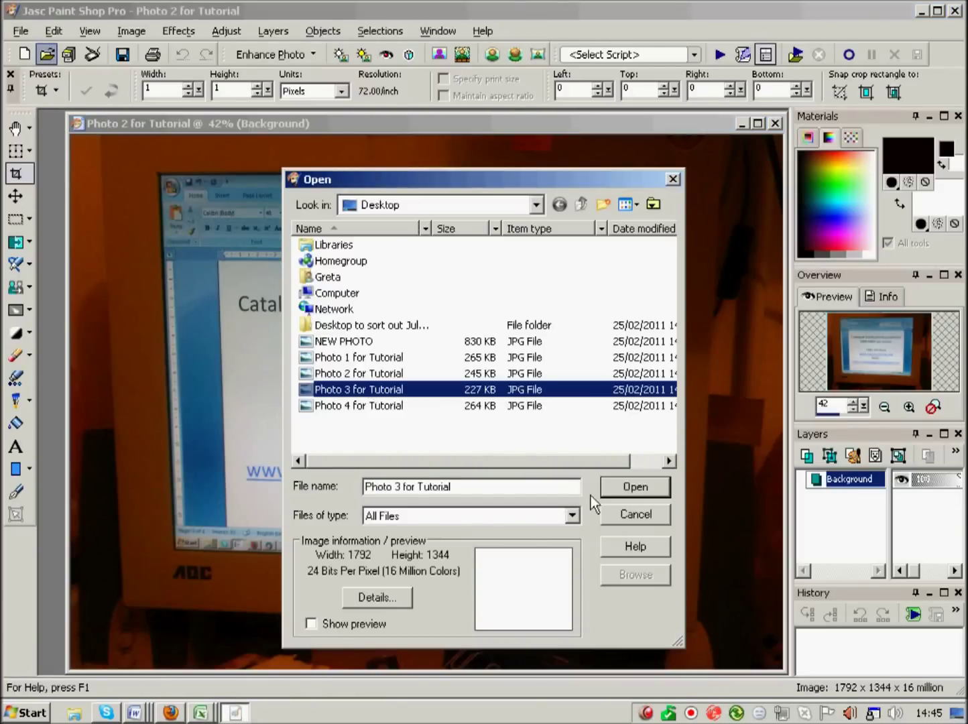
{"action": "left_click", "coordinate": [635, 487]}
{"action": "left_click", "coordinate": [55, 61]}
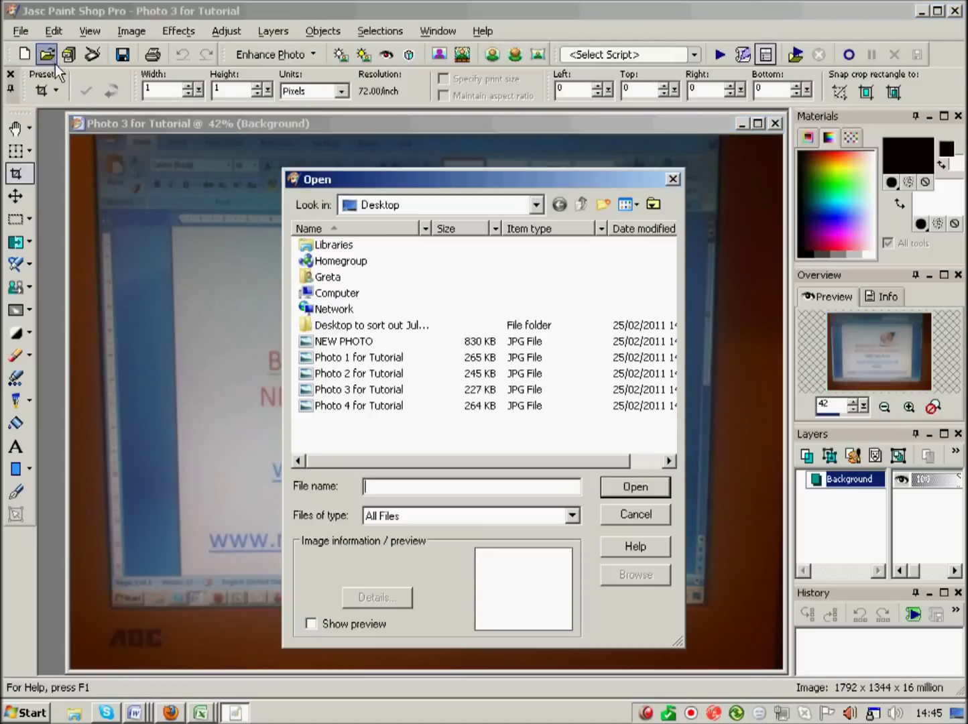
{"action": "left_click", "coordinate": [378, 406]}
{"action": "left_click", "coordinate": [637, 490]}
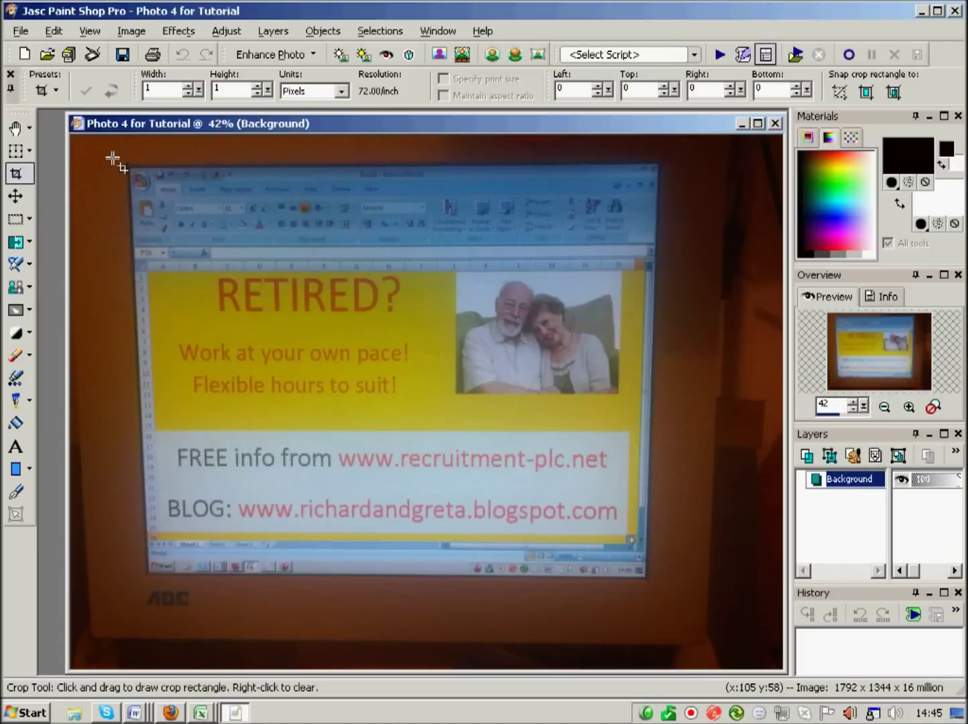
Step: Create a new 4000 x 3000 pixel image at 72 pixels/inch with a transparent raster background and 16 million colors
{"action": "left_click", "coordinate": [22, 30]}
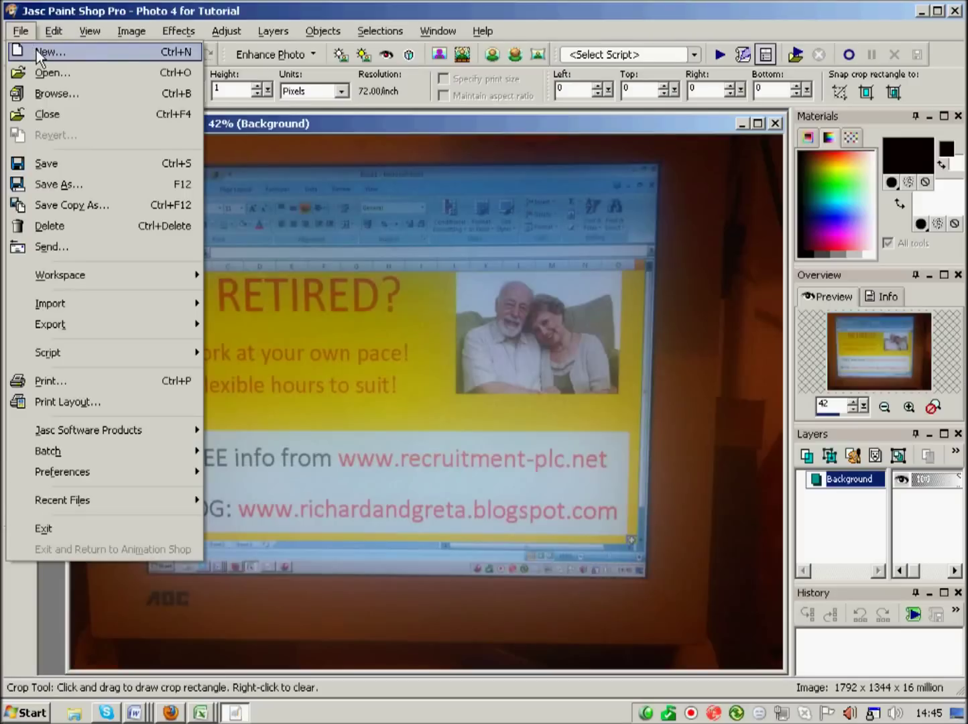
{"action": "left_click", "coordinate": [36, 50]}
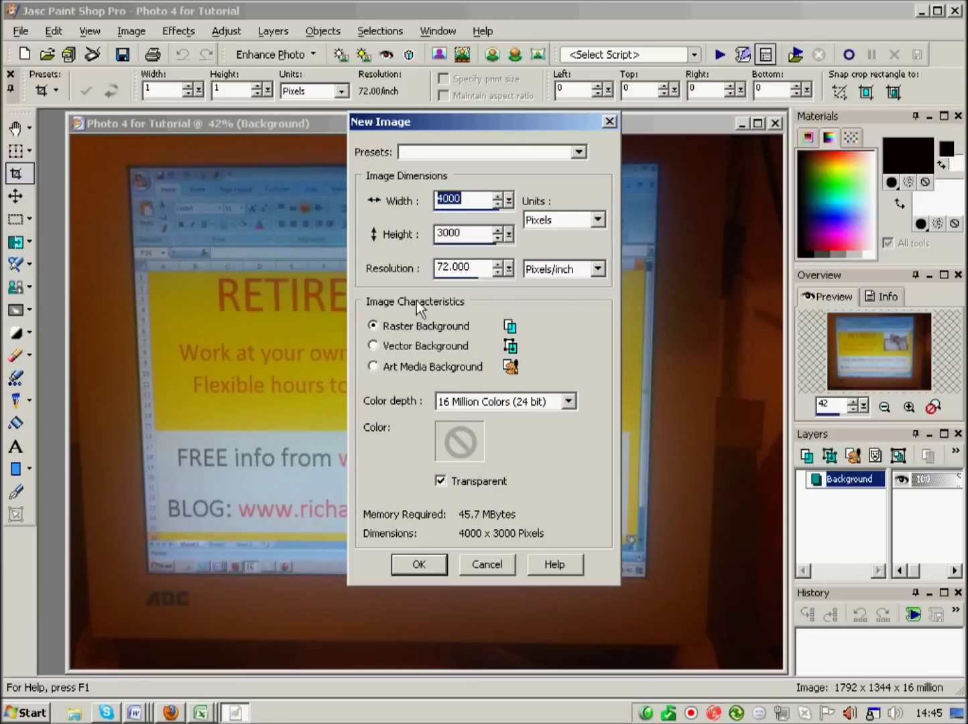
{"action": "left_click", "coordinate": [419, 563]}
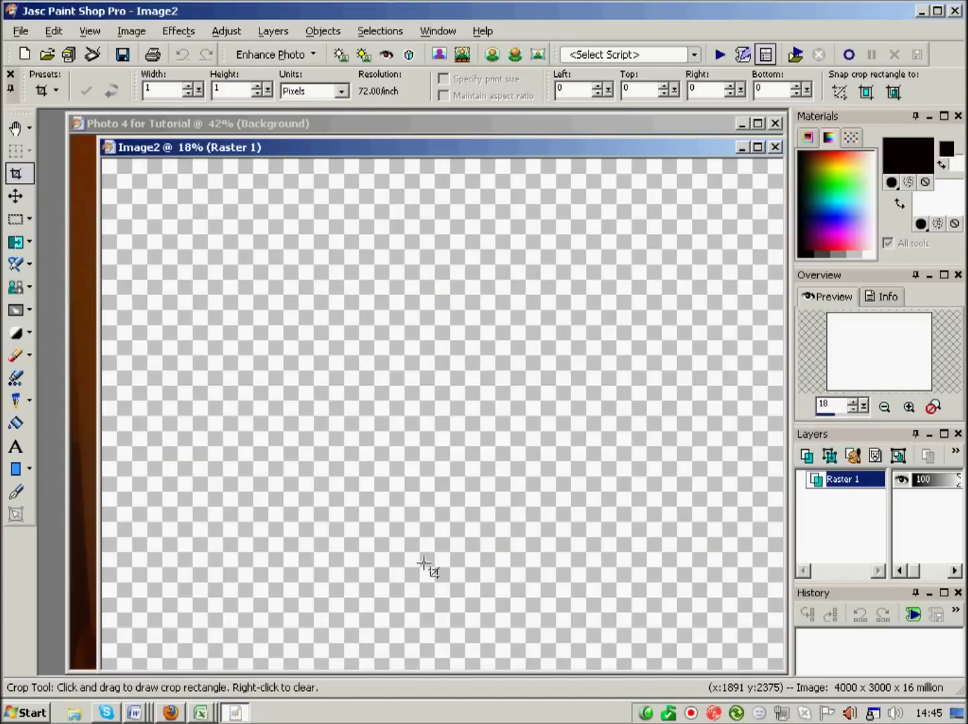
Step: Minimize the four tutorial photos and the new blank image to clear the workspace
{"action": "left_click", "coordinate": [144, 121]}
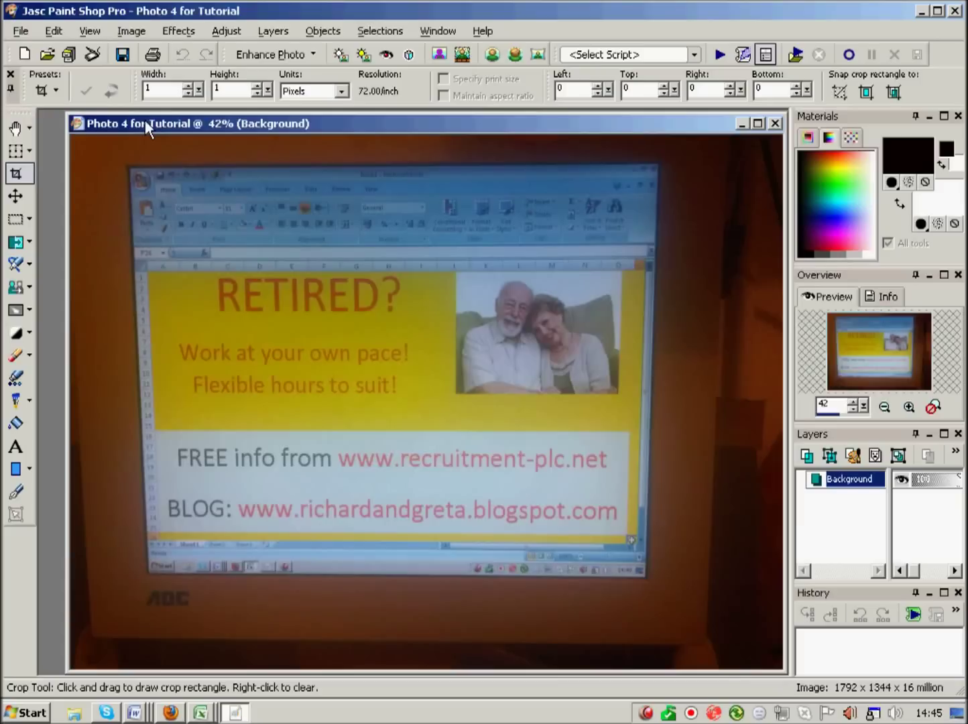
{"action": "left_click", "coordinate": [741, 124]}
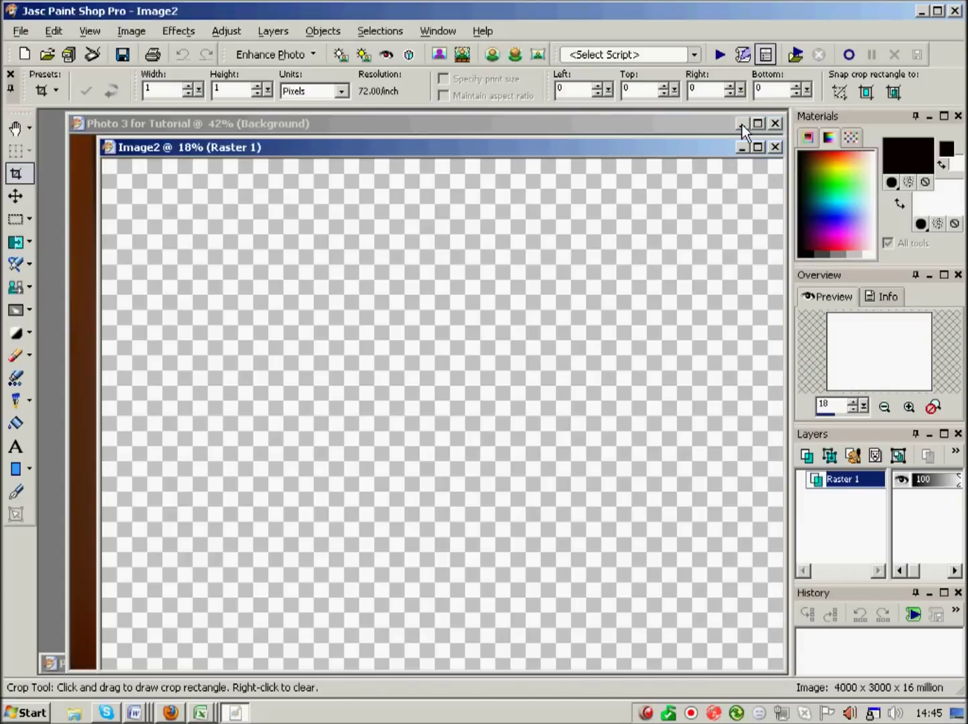
{"action": "left_click", "coordinate": [741, 124]}
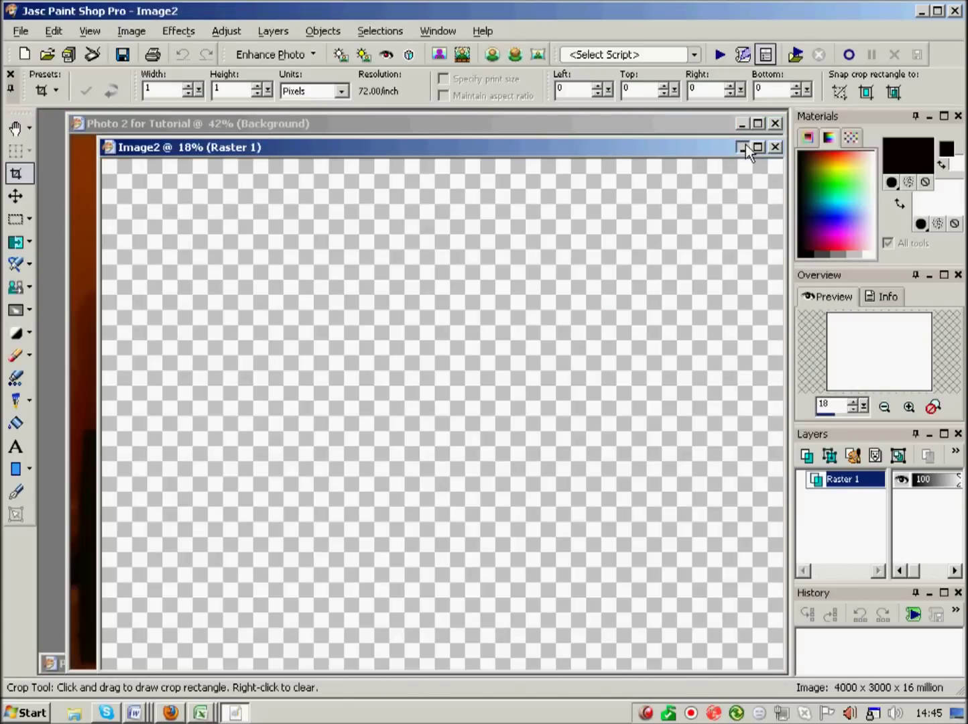
{"action": "left_click", "coordinate": [745, 146]}
{"action": "left_click", "coordinate": [747, 128]}
{"action": "left_click", "coordinate": [743, 126]}
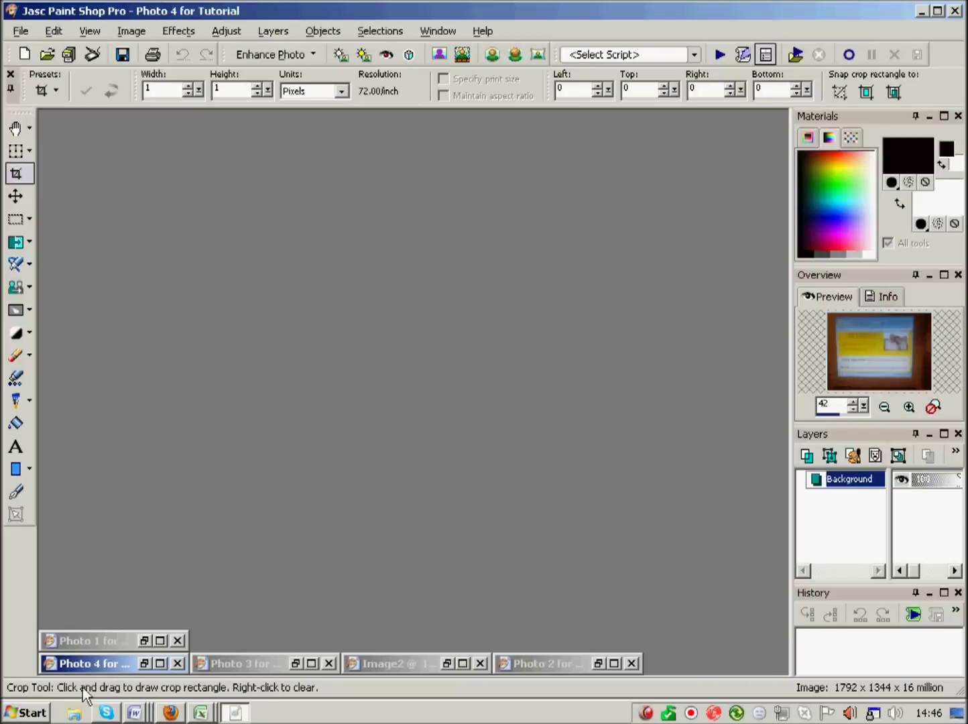
Step: Cut the whole picture out of Photo 1 for Tutorial and close that photo without saving changes
{"action": "left_click", "coordinate": [161, 641]}
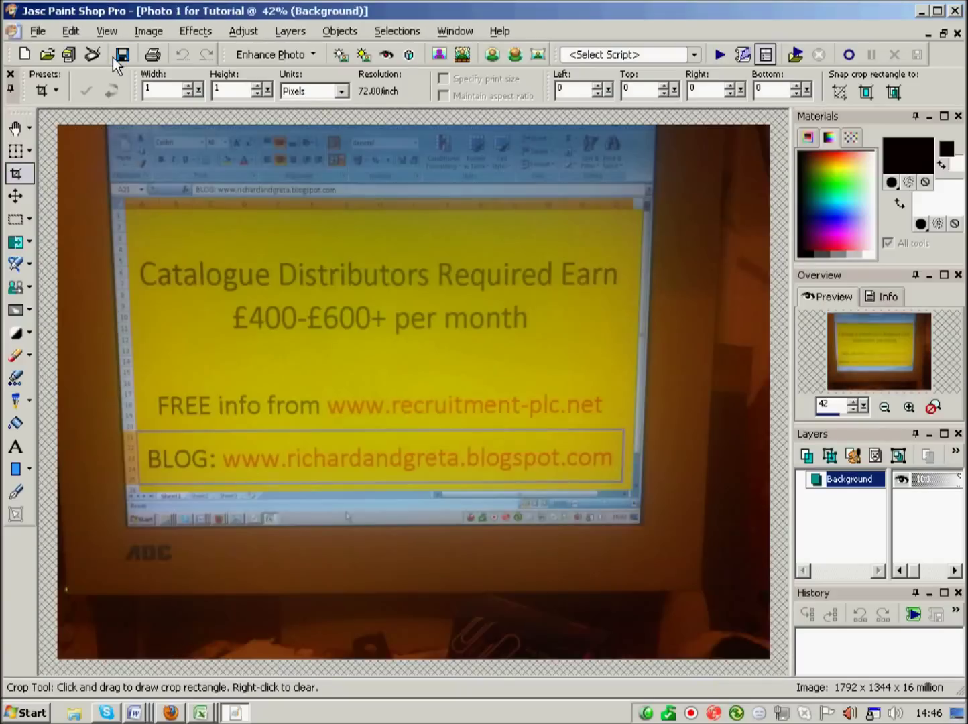
{"action": "left_click", "coordinate": [70, 31]}
{"action": "left_click", "coordinate": [92, 122]}
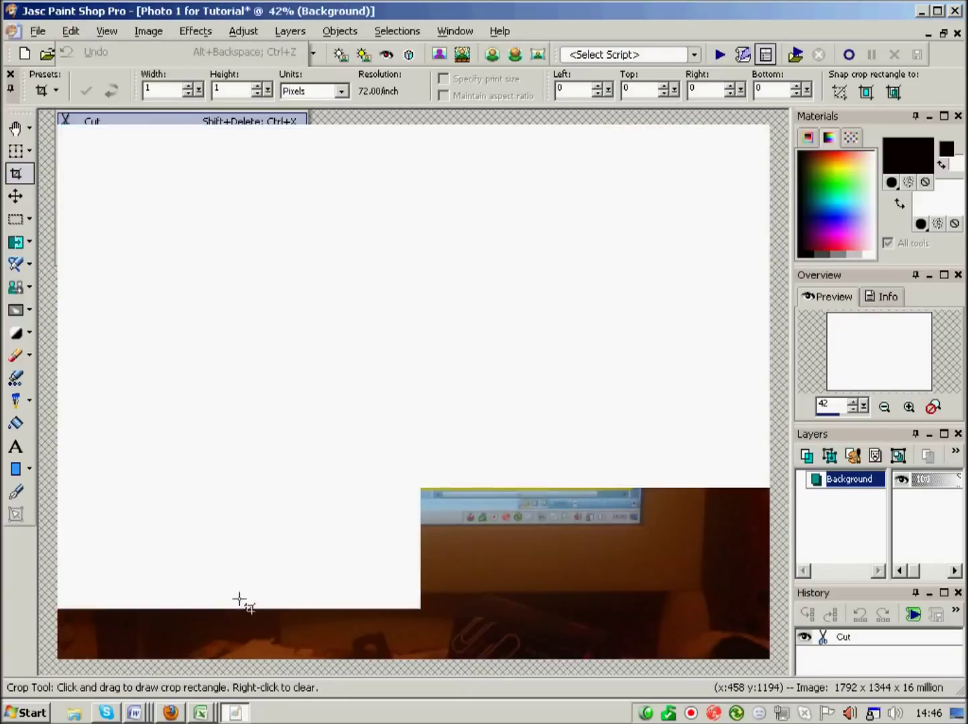
{"action": "left_click", "coordinate": [957, 32]}
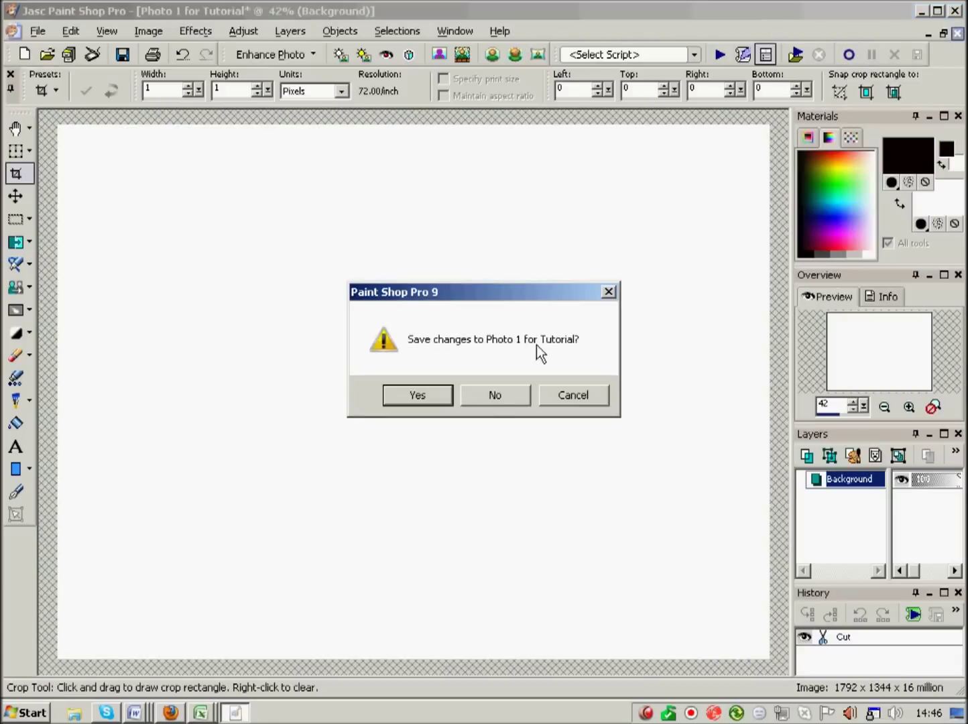
{"action": "left_click", "coordinate": [494, 395]}
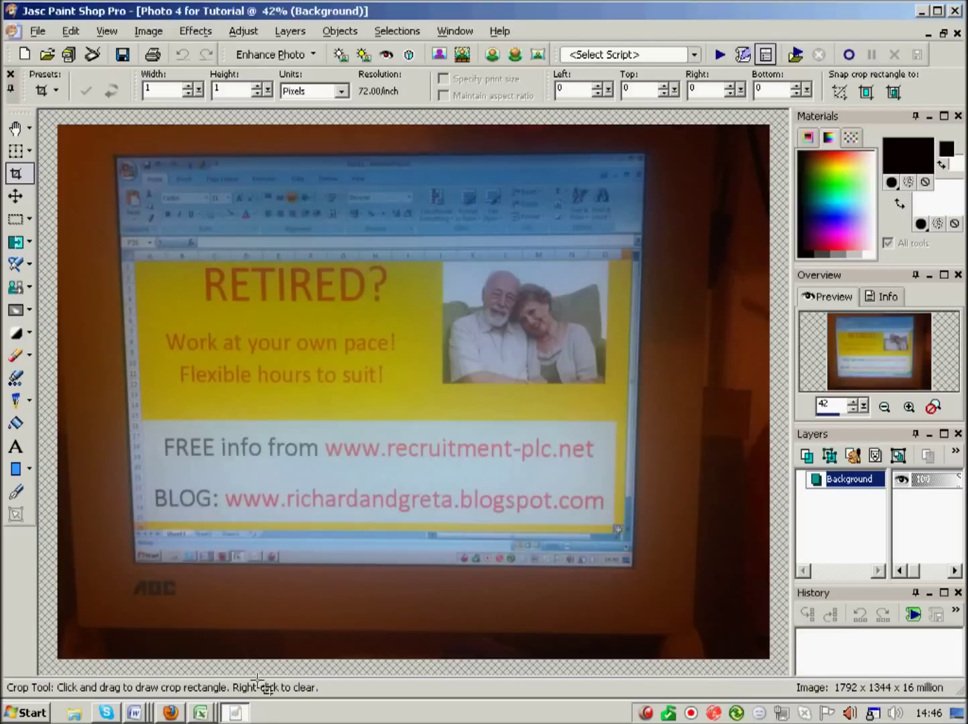
Step: Paste the cut Photo 1 picture into Image2 as a new layer and move it to the canvas's upper left area
{"action": "left_click", "coordinate": [930, 32]}
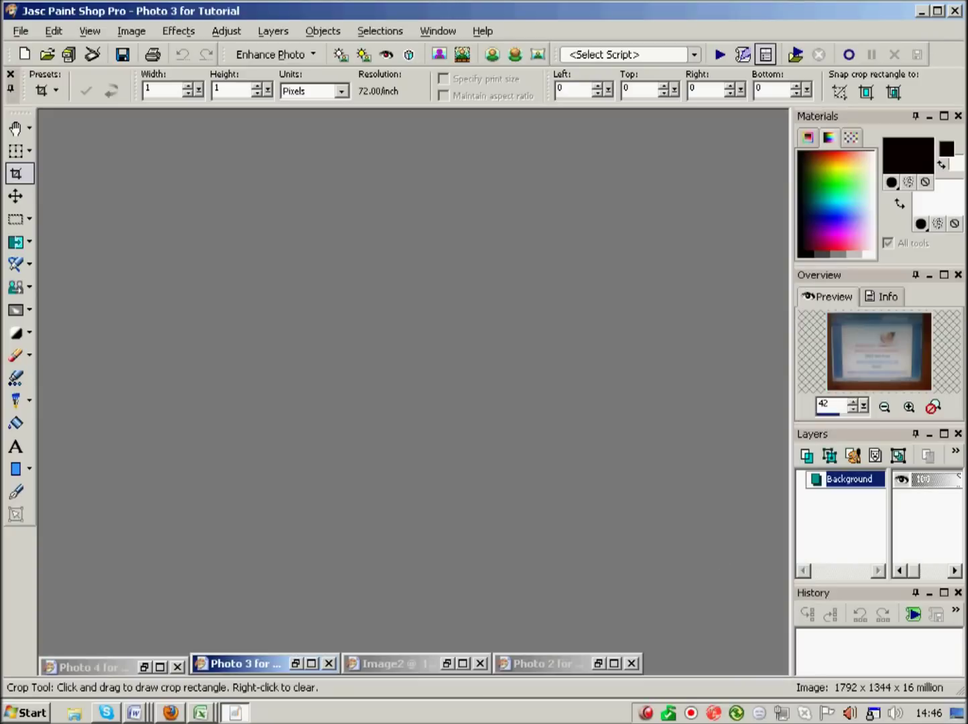
{"action": "left_click", "coordinate": [461, 658]}
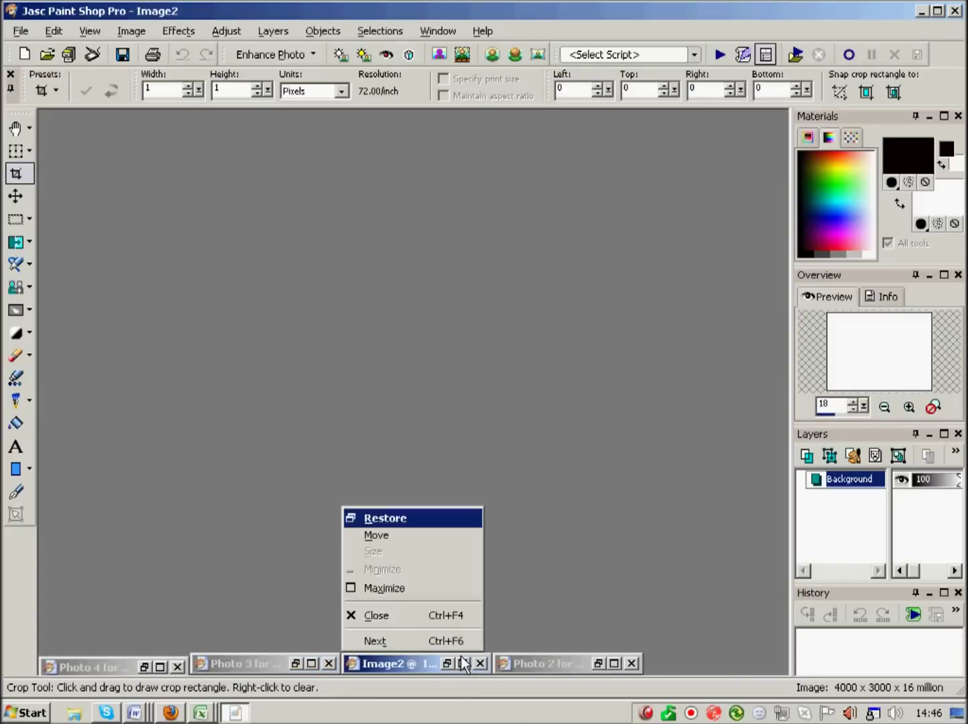
{"action": "left_click", "coordinate": [467, 664]}
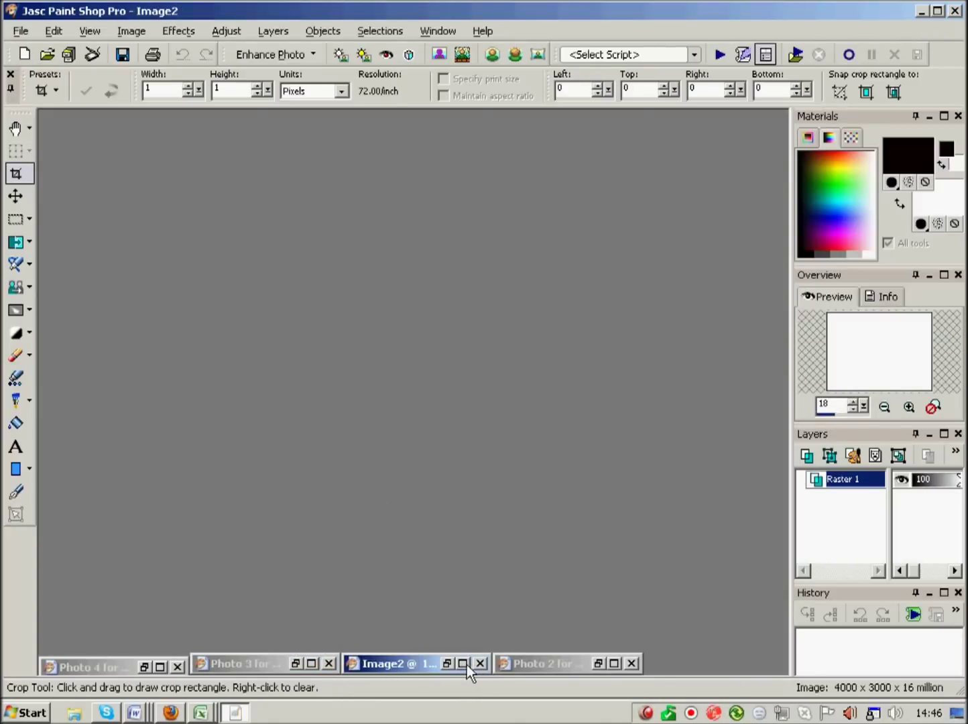
{"action": "left_click", "coordinate": [464, 663]}
{"action": "left_click", "coordinate": [70, 31]}
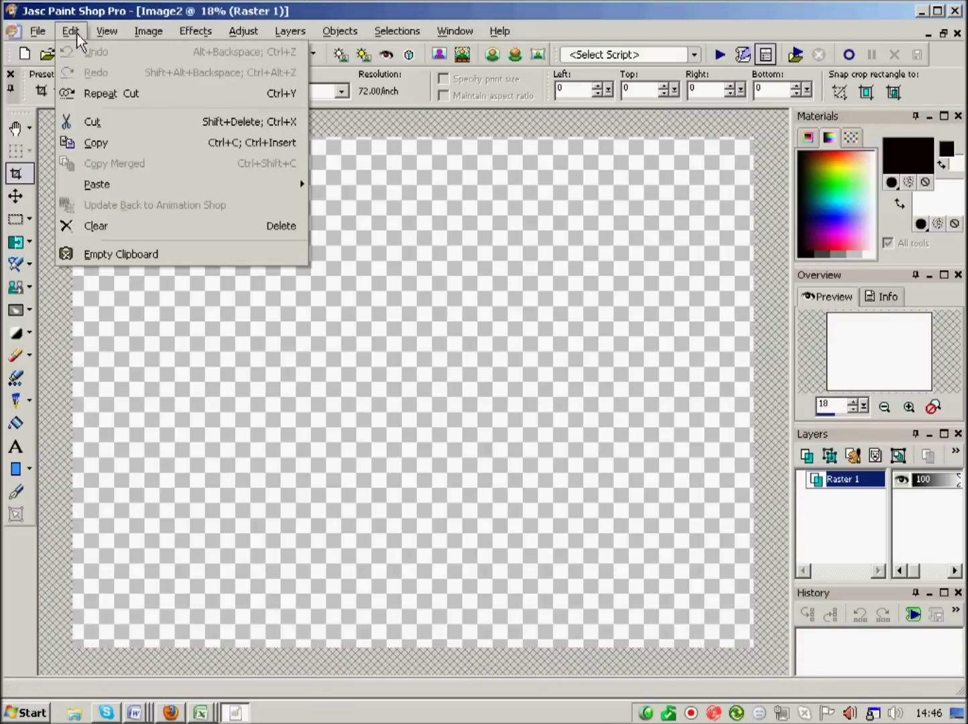
{"action": "mouse_move", "coordinate": [114, 184]}
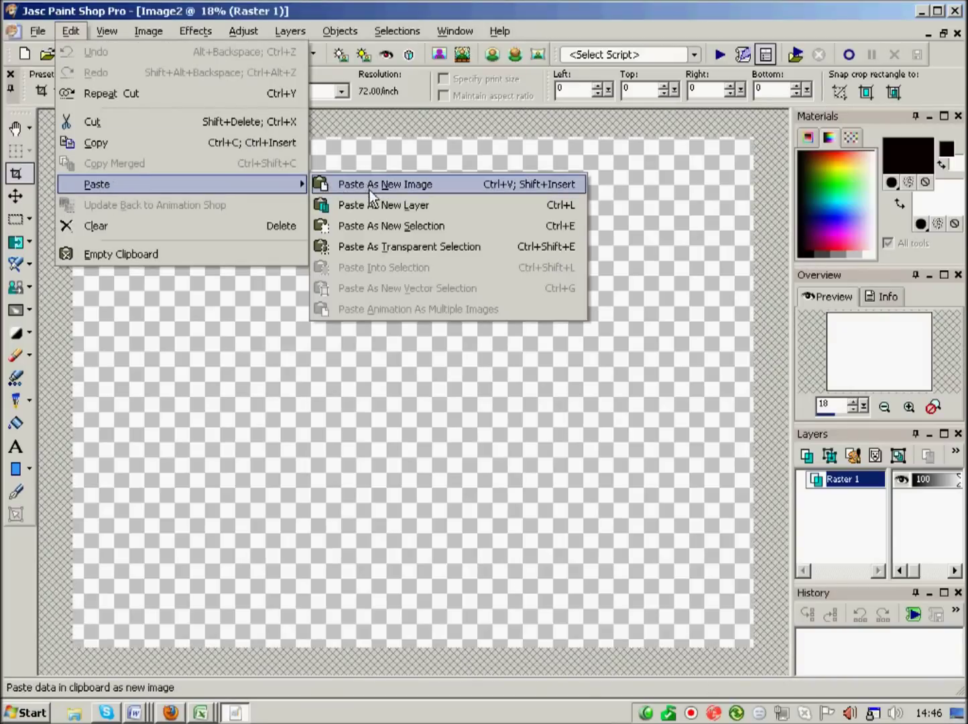
{"action": "left_click", "coordinate": [375, 205]}
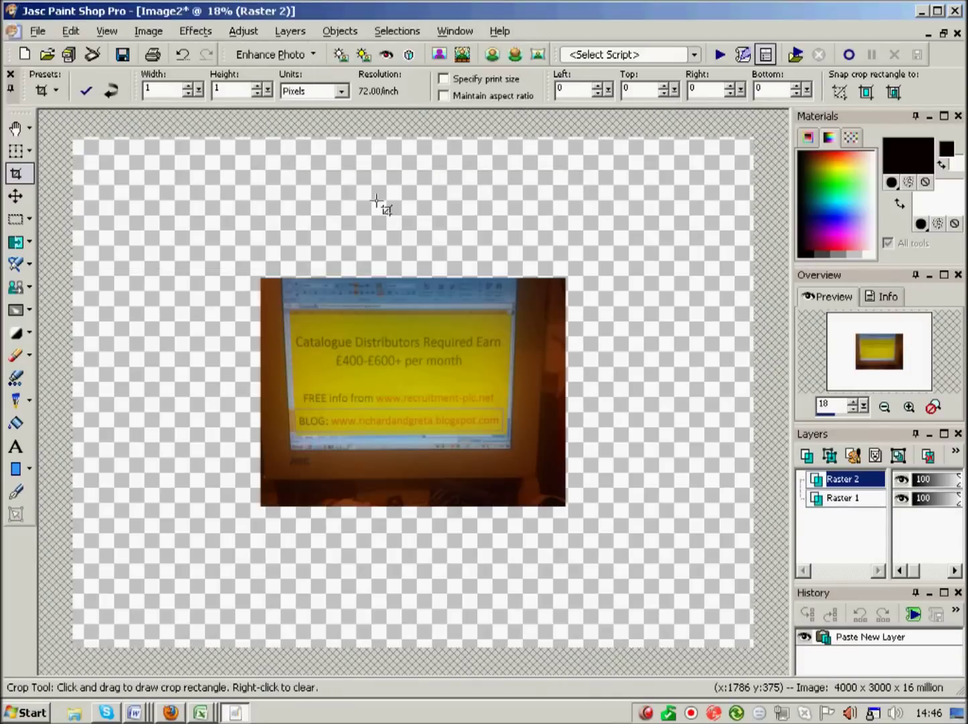
{"action": "left_click", "coordinate": [22, 196]}
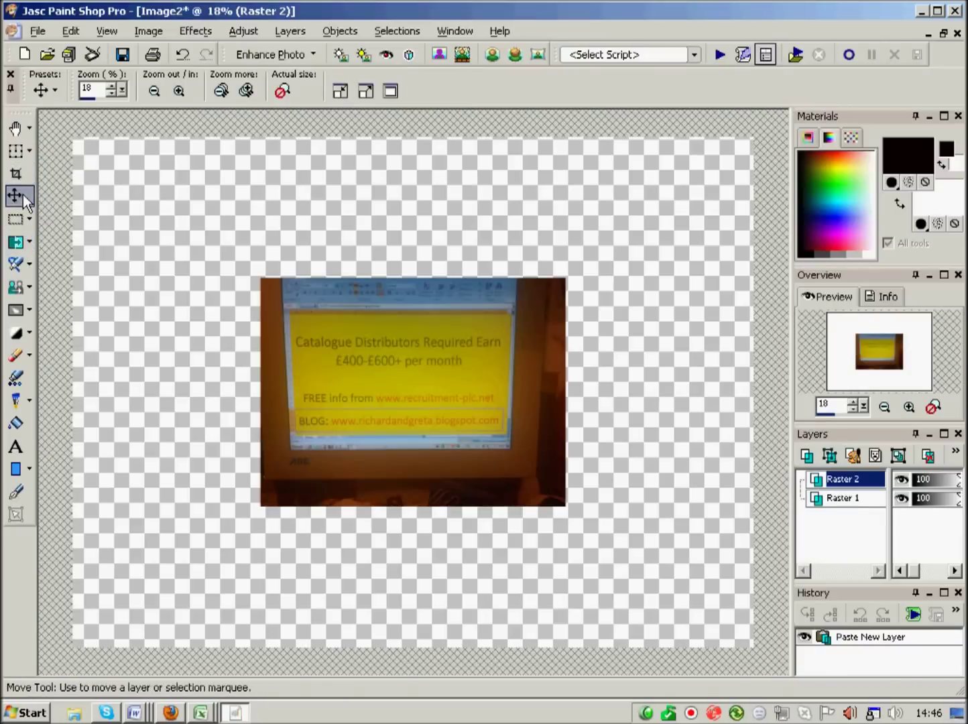
{"action": "left_click_drag", "start_coordinate": [410, 378], "coordinate": [296, 239]}
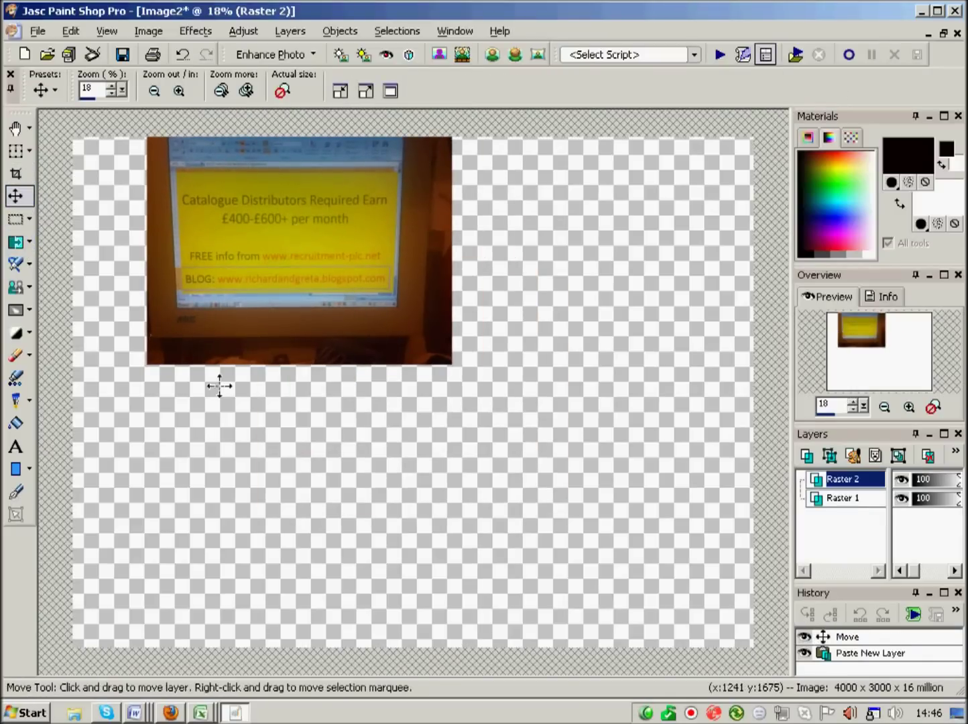
Step: Cut the whole picture out of Photo 2 for Tutorial and close that photo without saving changes
{"action": "left_click", "coordinate": [929, 34]}
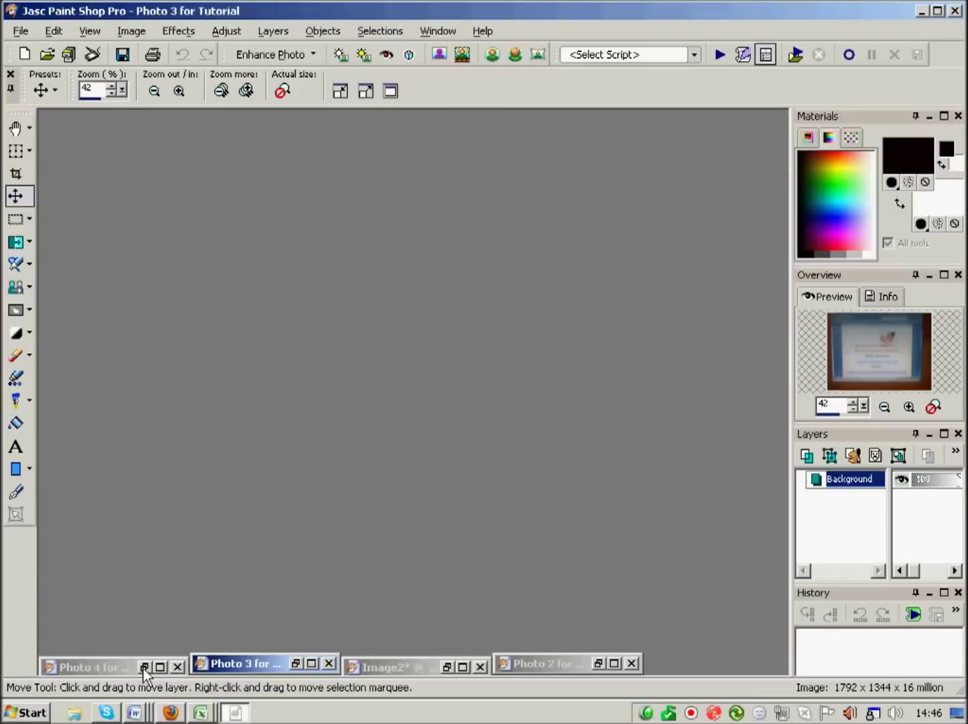
{"action": "left_click", "coordinate": [463, 669]}
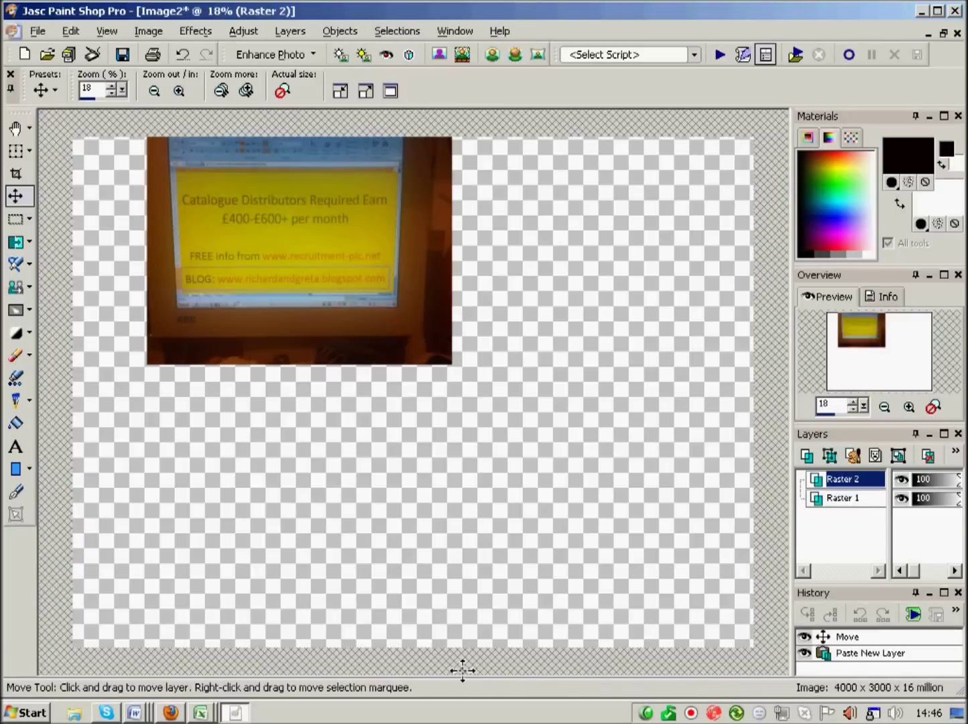
{"action": "left_click", "coordinate": [928, 33]}
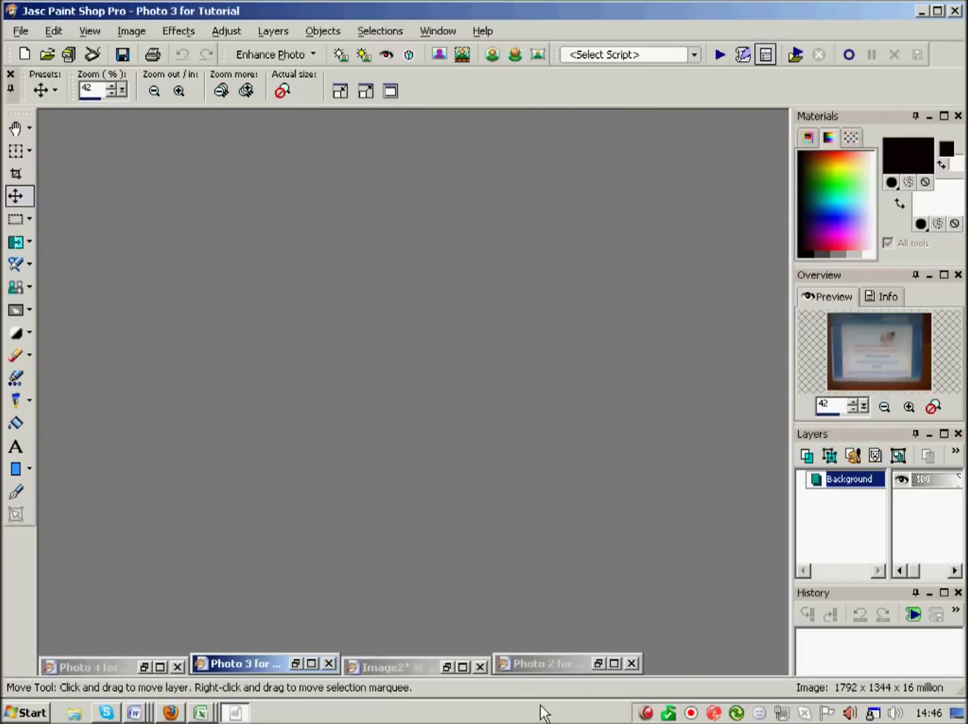
{"action": "left_click", "coordinate": [615, 664]}
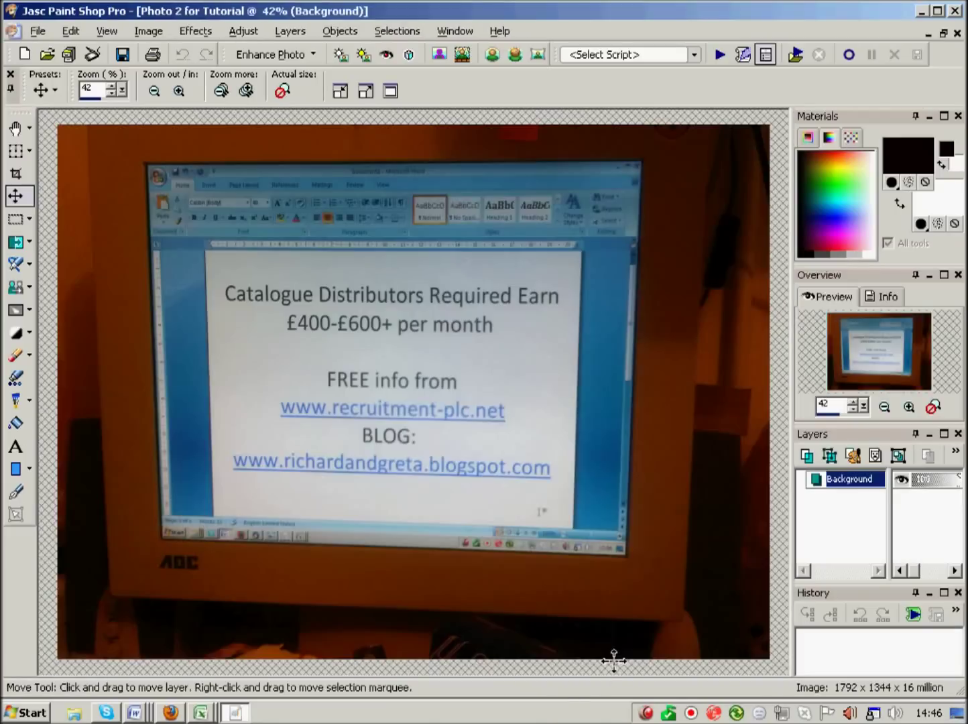
{"action": "left_click", "coordinate": [73, 30]}
{"action": "left_click", "coordinate": [106, 121]}
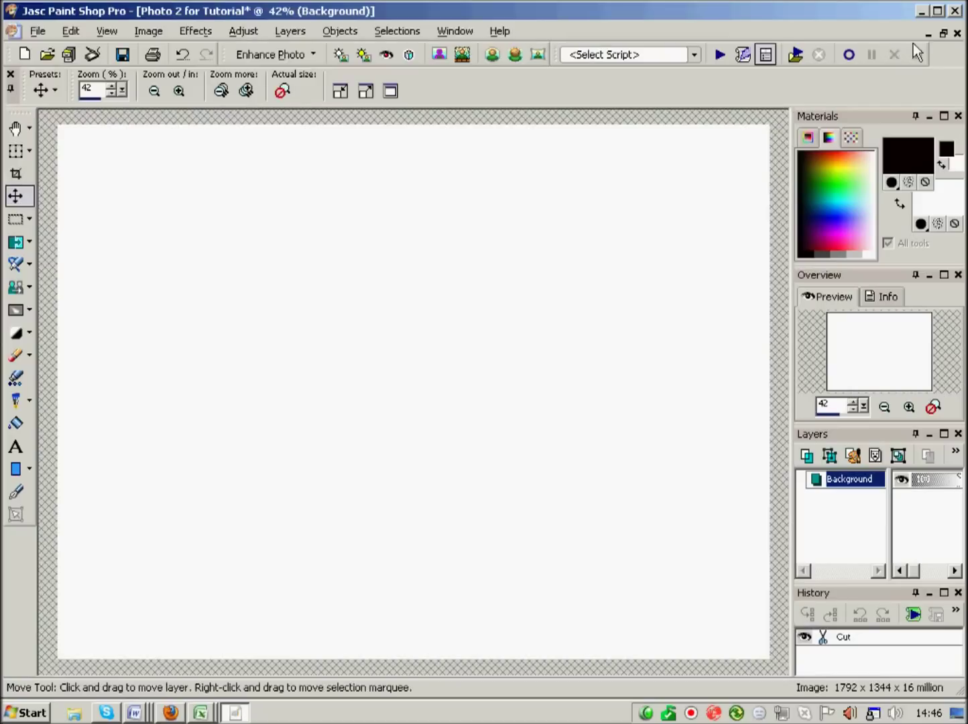
{"action": "left_click", "coordinate": [958, 33]}
{"action": "left_click", "coordinate": [494, 396]}
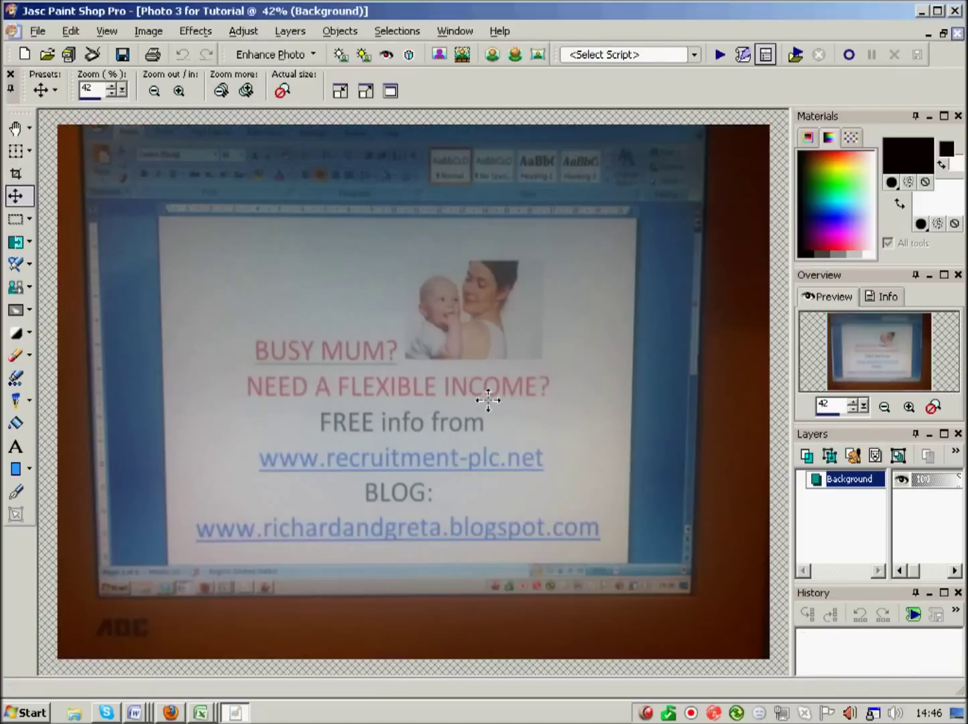
Step: Paste the cut Photo 2 picture into Image2 as a new layer and align it directly below the Photo 1 picture
{"action": "left_click", "coordinate": [929, 33]}
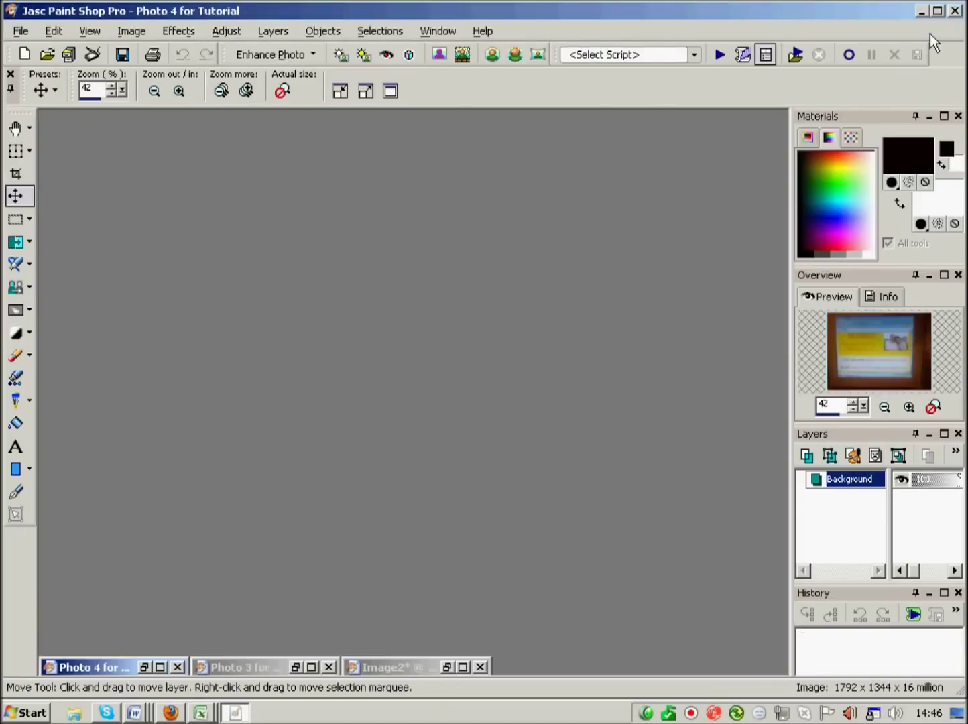
{"action": "left_click", "coordinate": [463, 667]}
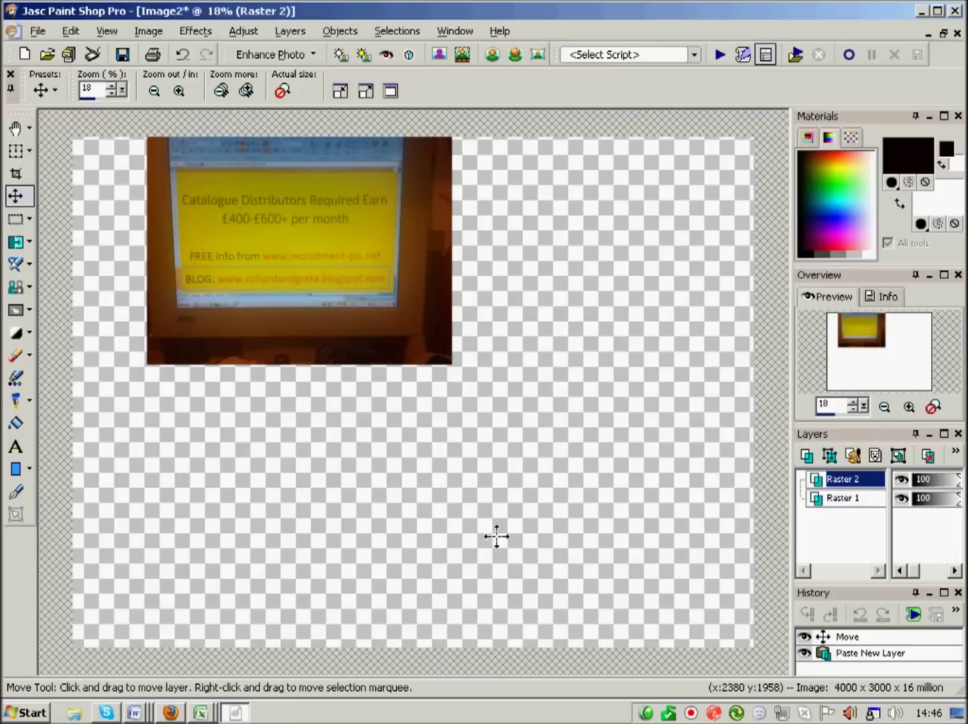
{"action": "left_click", "coordinate": [70, 31]}
{"action": "mouse_move", "coordinate": [104, 188]}
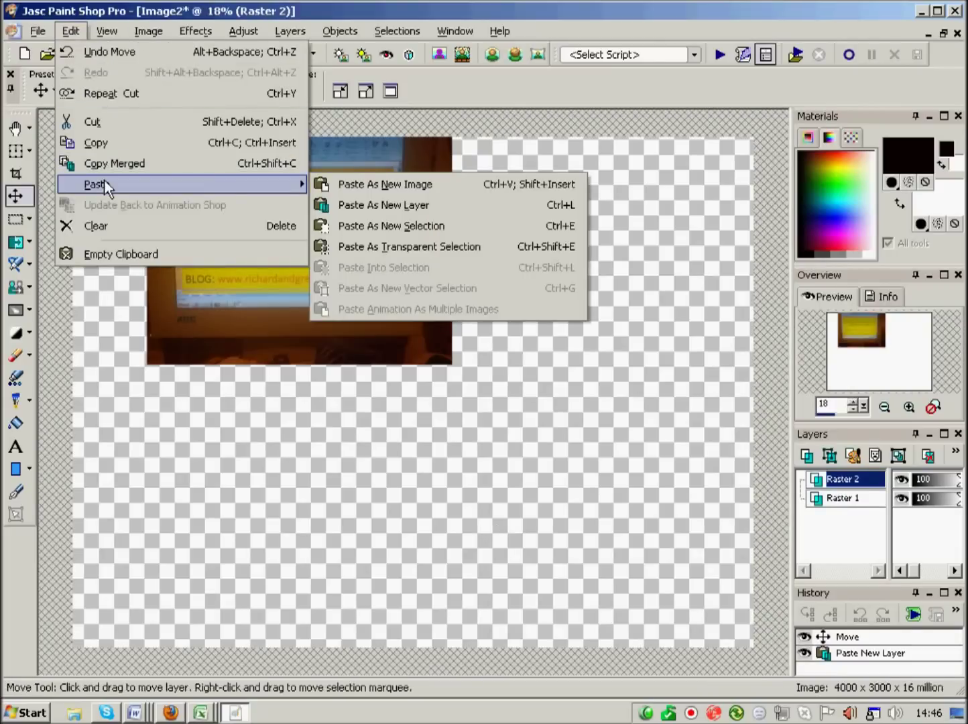
{"action": "left_click", "coordinate": [383, 204]}
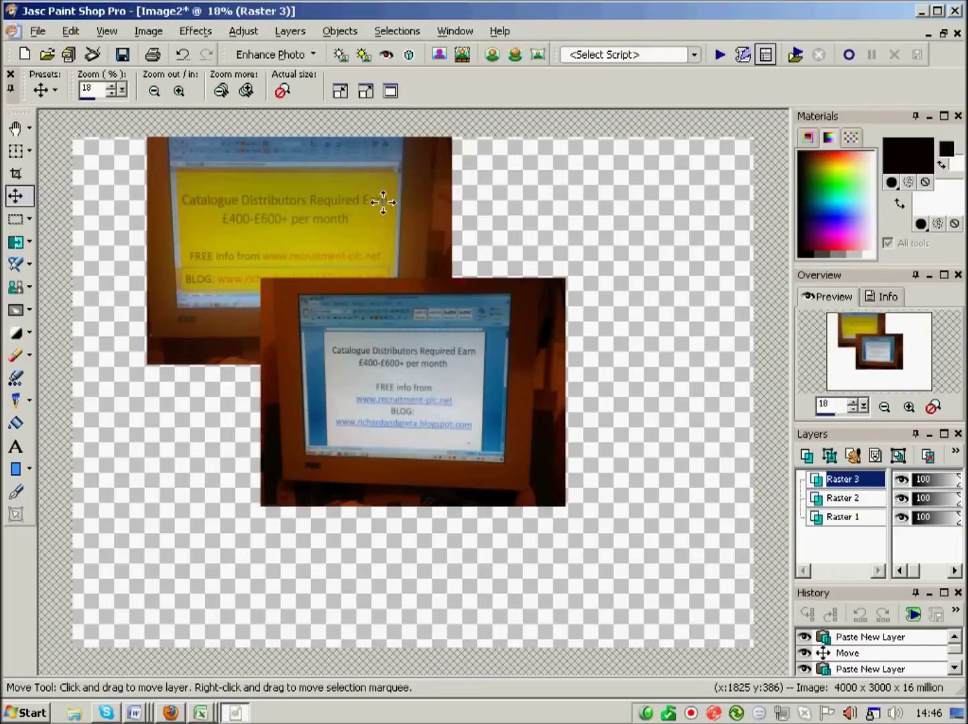
{"action": "left_click_drag", "start_coordinate": [412, 375], "coordinate": [300, 458]}
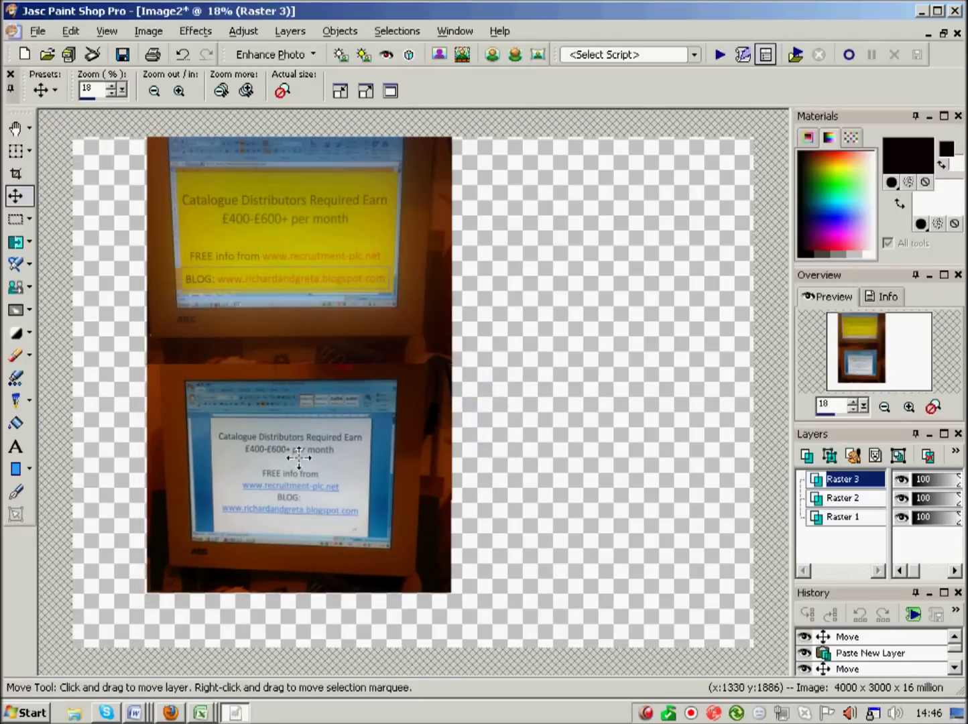
Step: Cut the whole picture out of Photo 3 for Tutorial and close that photo without saving changes
{"action": "left_click", "coordinate": [930, 32]}
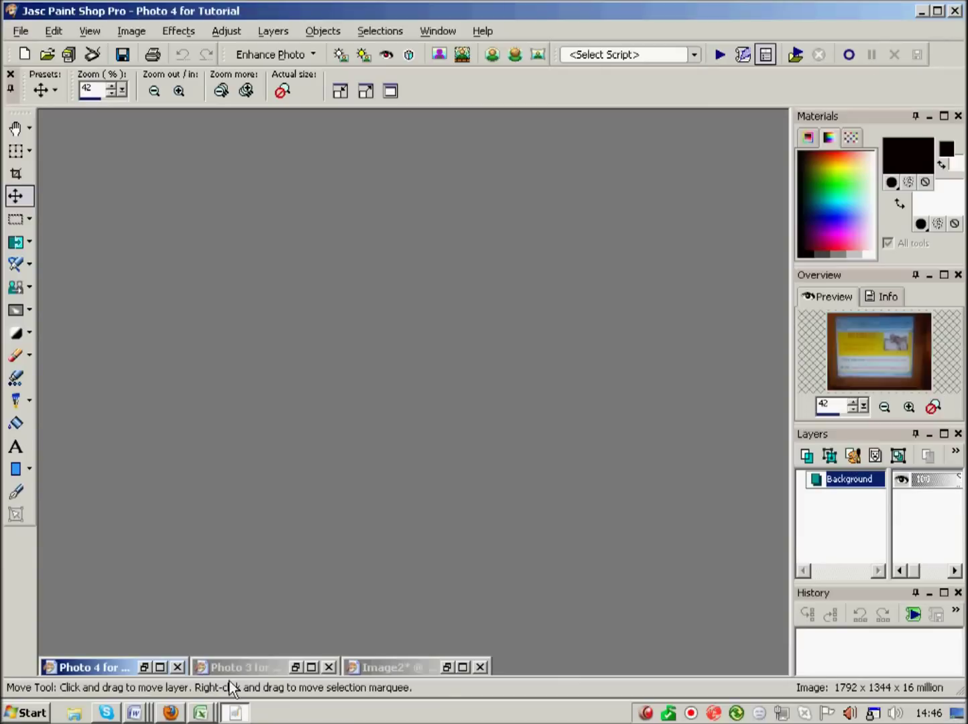
{"action": "left_click", "coordinate": [312, 667]}
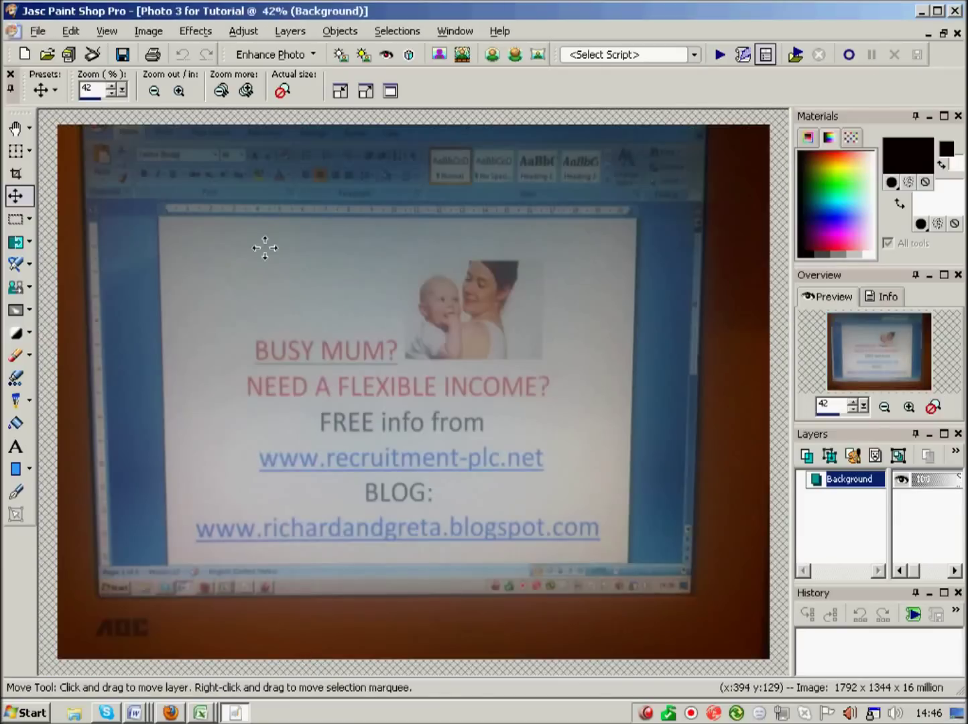
{"action": "left_click", "coordinate": [70, 31]}
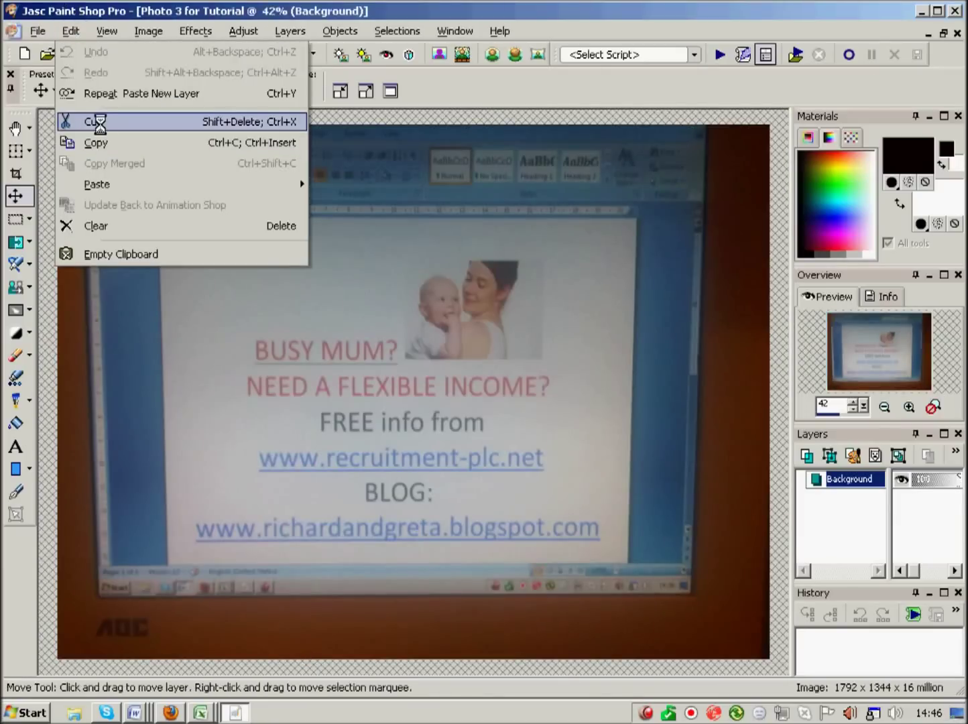
{"action": "left_click", "coordinate": [93, 121]}
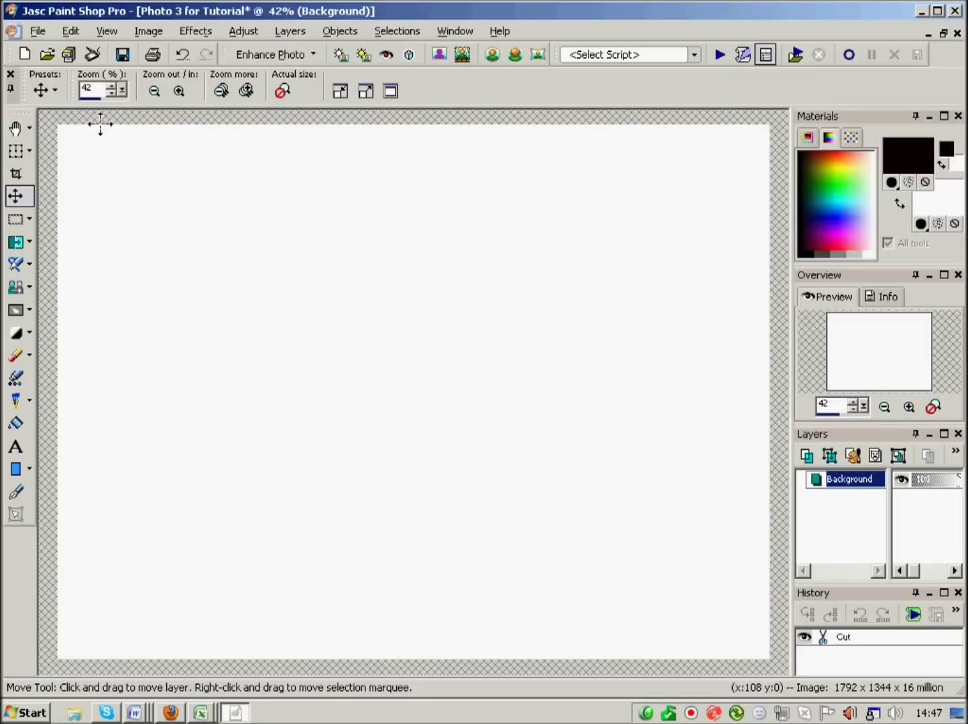
{"action": "left_click", "coordinate": [961, 32]}
{"action": "left_click", "coordinate": [500, 393]}
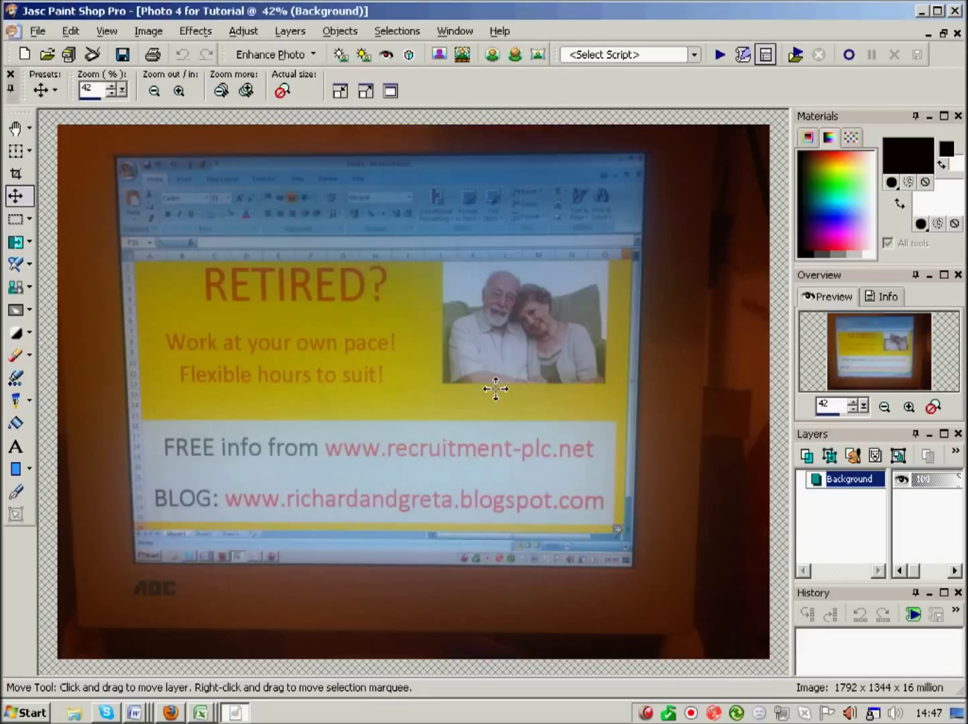
Step: Paste the cut Photo 3 picture into Image2 as a new layer and move it to the right of the two stacked pictures
{"action": "left_click", "coordinate": [929, 32]}
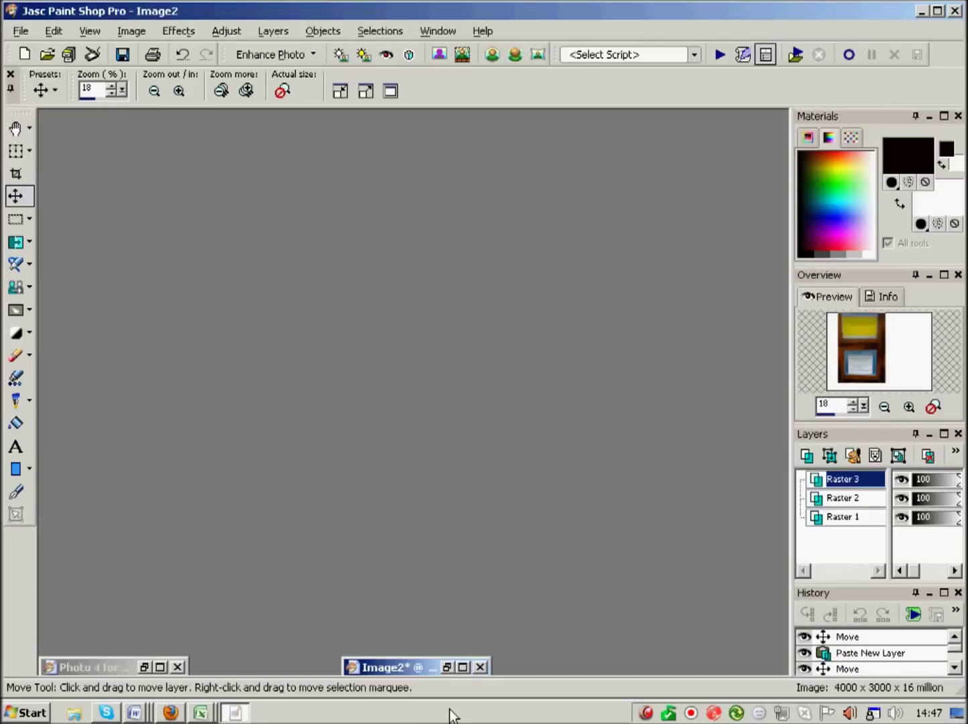
{"action": "left_click", "coordinate": [463, 668]}
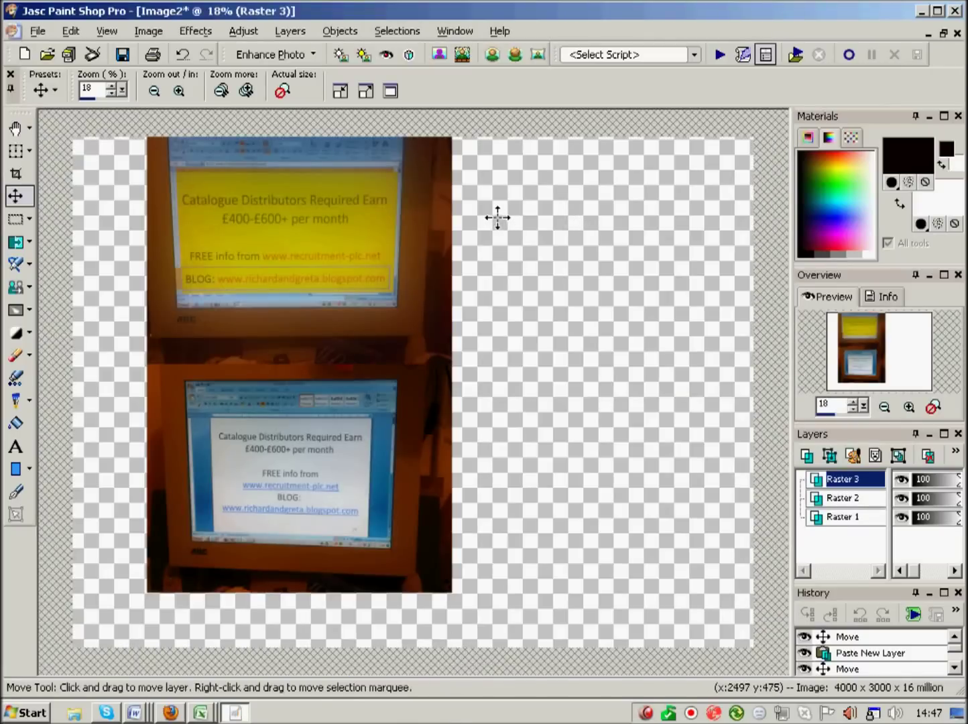
{"action": "left_click", "coordinate": [68, 31]}
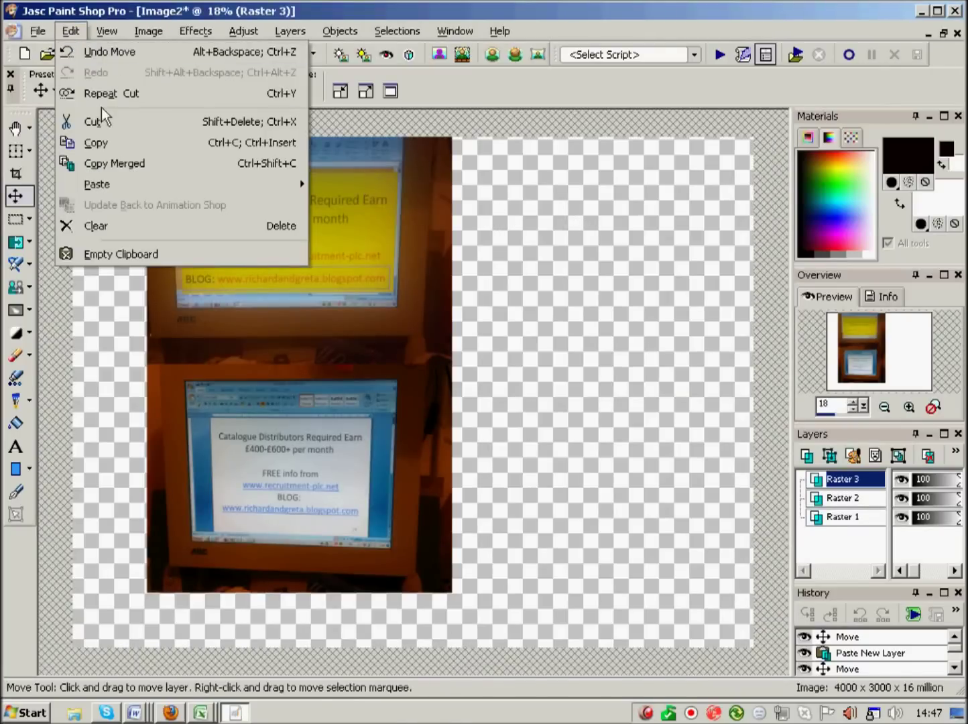
{"action": "mouse_move", "coordinate": [124, 187]}
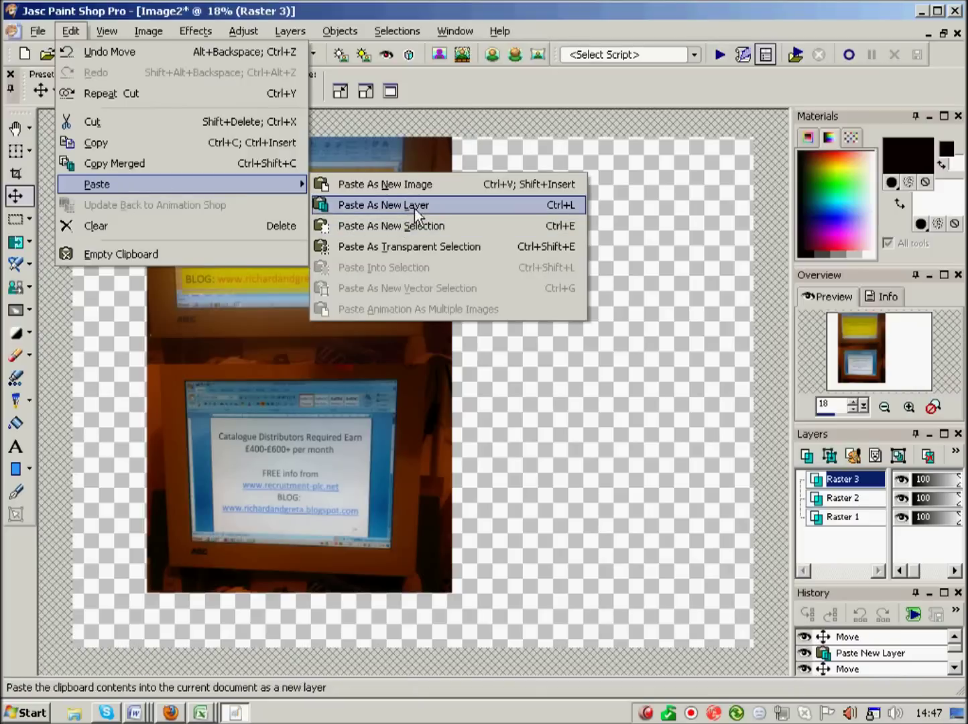
{"action": "left_click", "coordinate": [414, 205]}
{"action": "left_click_drag", "start_coordinate": [417, 372], "coordinate": [611, 364]}
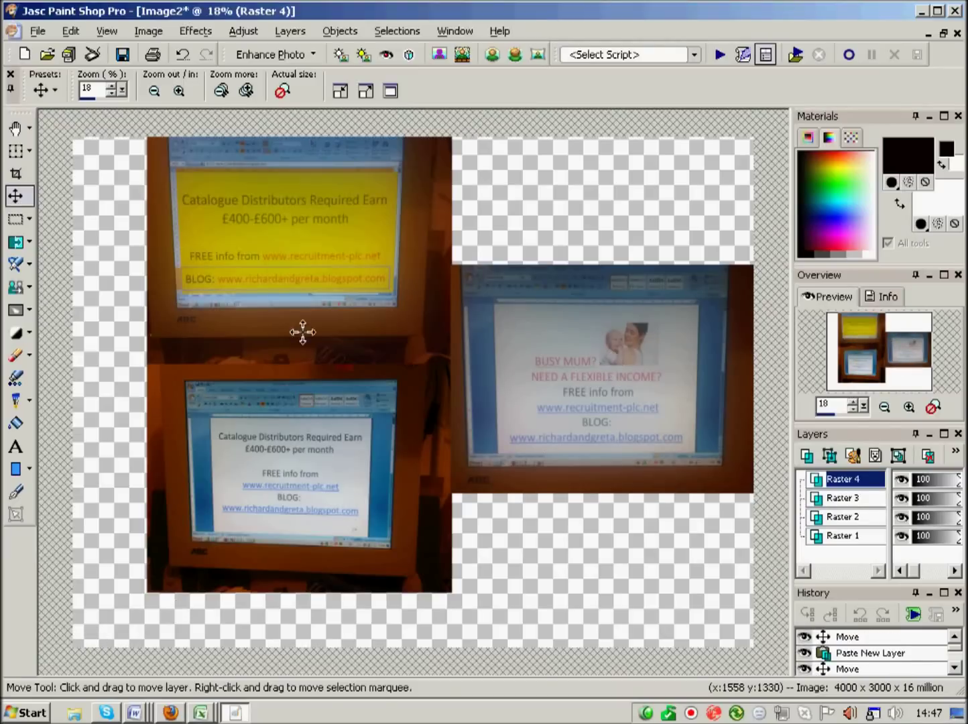
Step: Cut the whole picture out of Photo 4 for Tutorial and close that photo without saving changes
{"action": "left_click", "coordinate": [931, 33]}
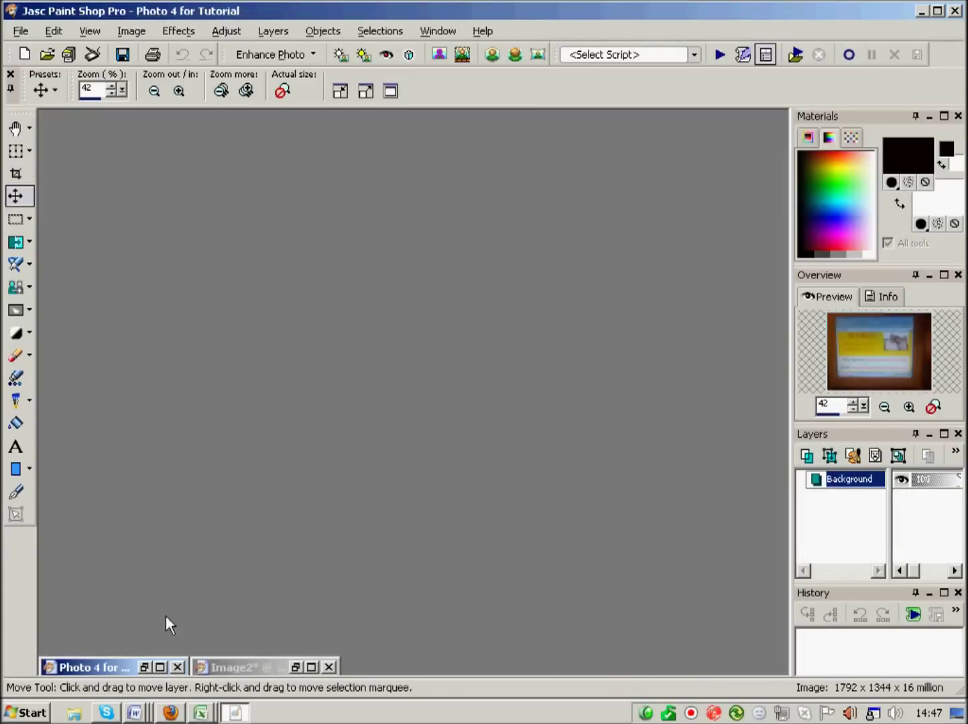
{"action": "left_click", "coordinate": [159, 665]}
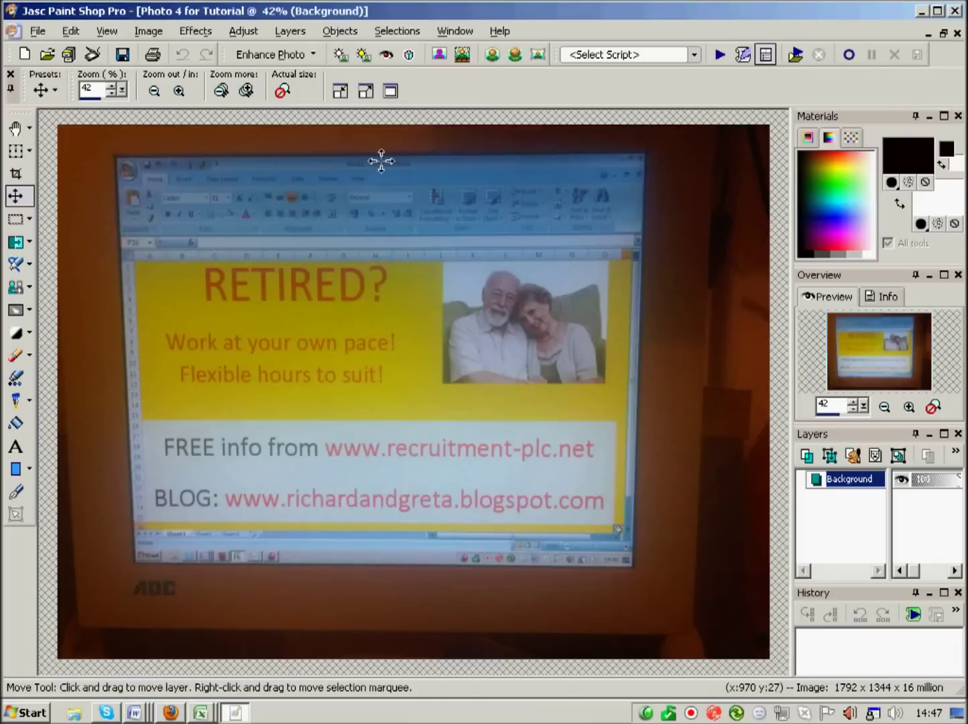
{"action": "left_click", "coordinate": [70, 32]}
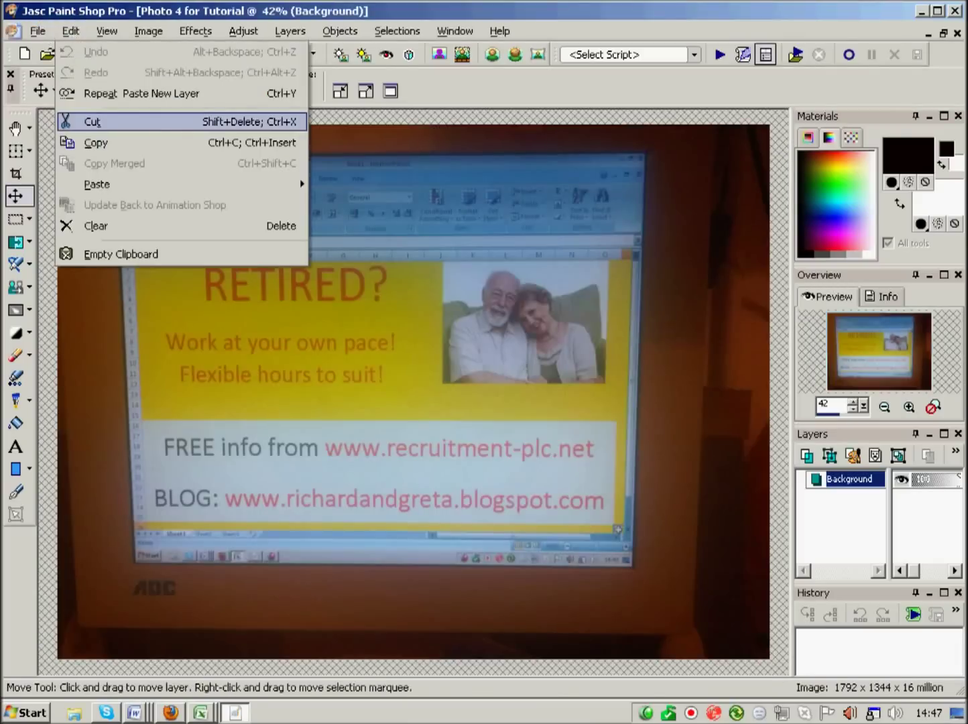
{"action": "left_click", "coordinate": [92, 122]}
{"action": "left_click", "coordinate": [959, 33]}
{"action": "left_click", "coordinate": [502, 394]}
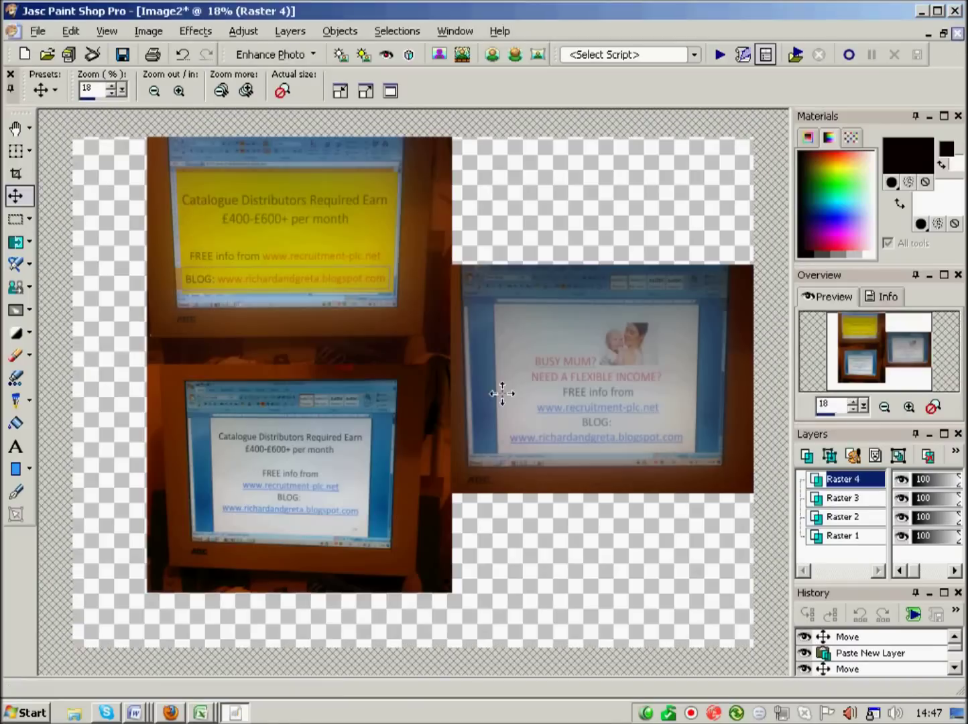
Step: Paste the cut Photo 4 picture into Image2 as a new layer and align it directly below the Photo 2 picture
{"action": "left_click", "coordinate": [71, 31]}
{"action": "mouse_move", "coordinate": [126, 188]}
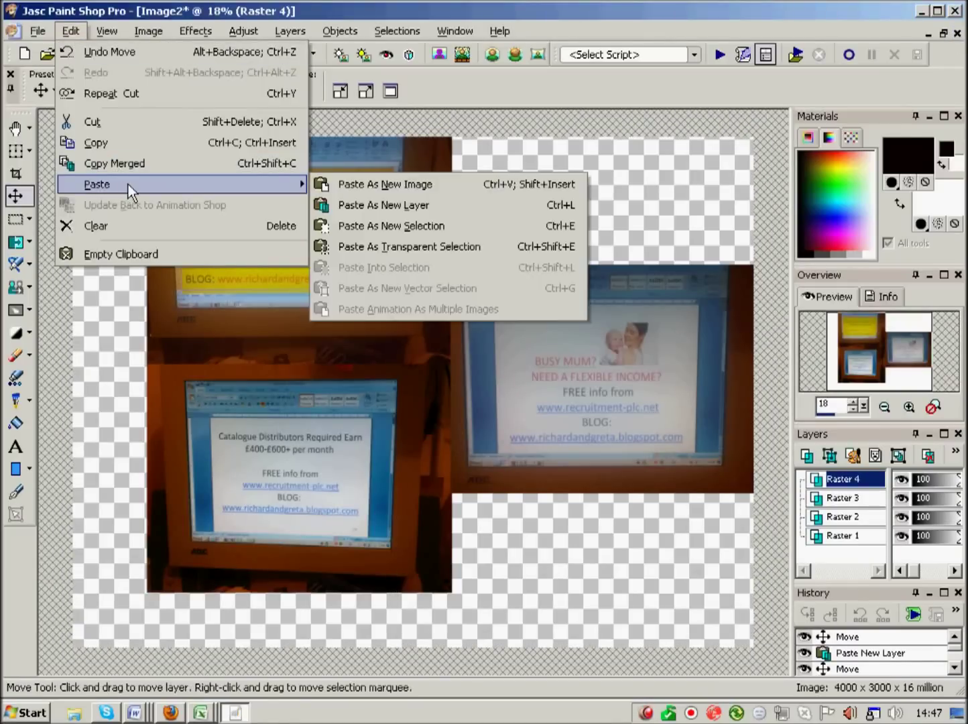
{"action": "left_click", "coordinate": [385, 204]}
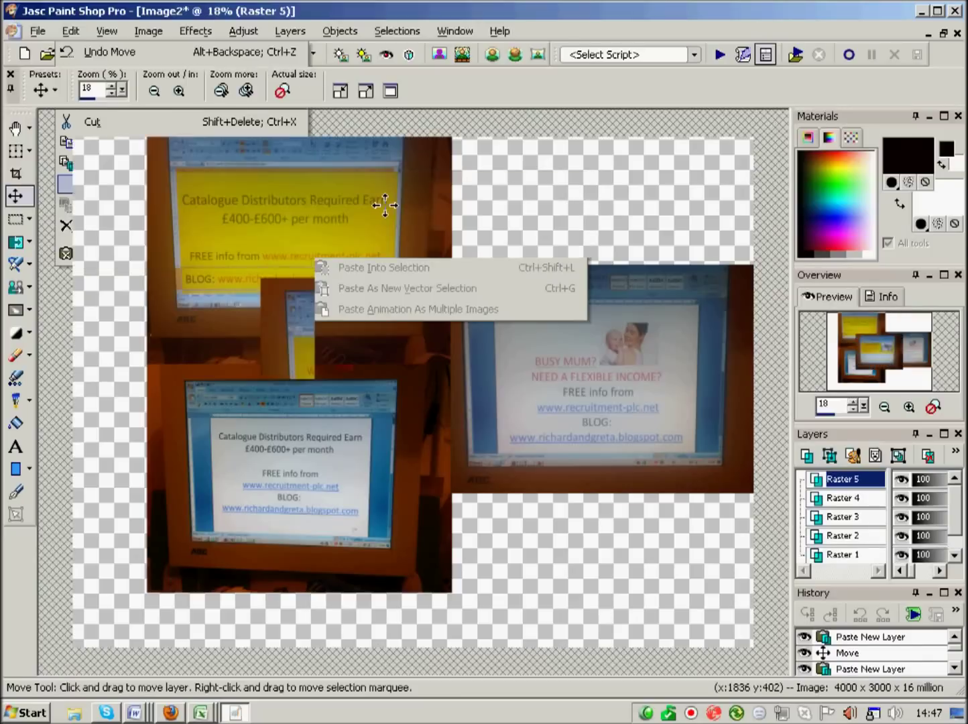
{"action": "left_click_drag", "start_coordinate": [416, 323], "coordinate": [305, 637]}
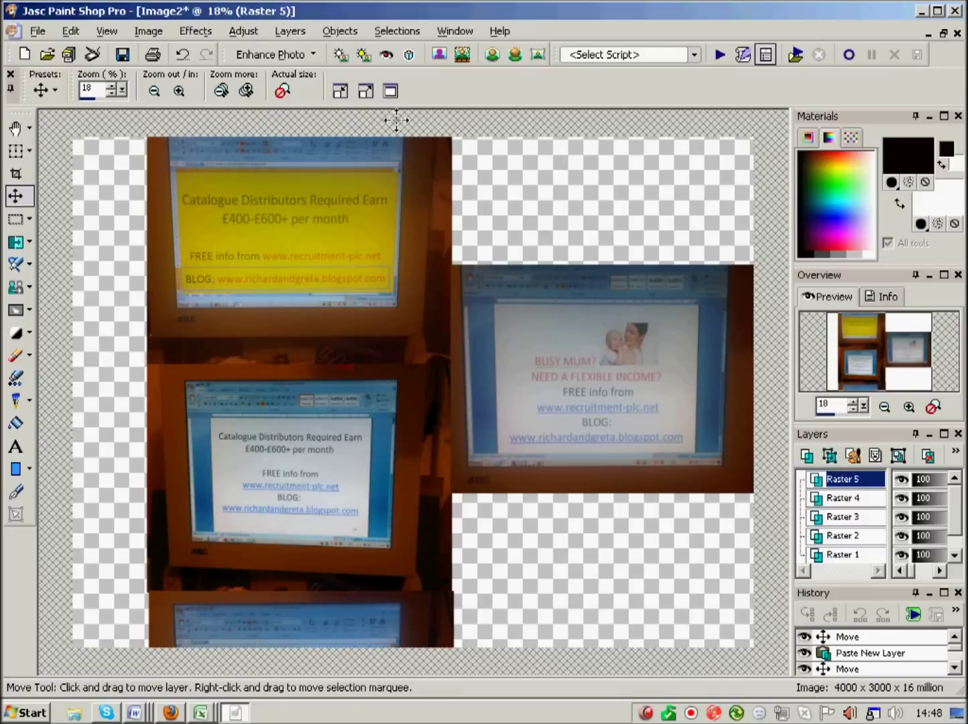
Step: Resize the Image2 canvas to 4000 pixels wide and 6000 pixels high with centred placement
{"action": "left_click", "coordinate": [150, 33]}
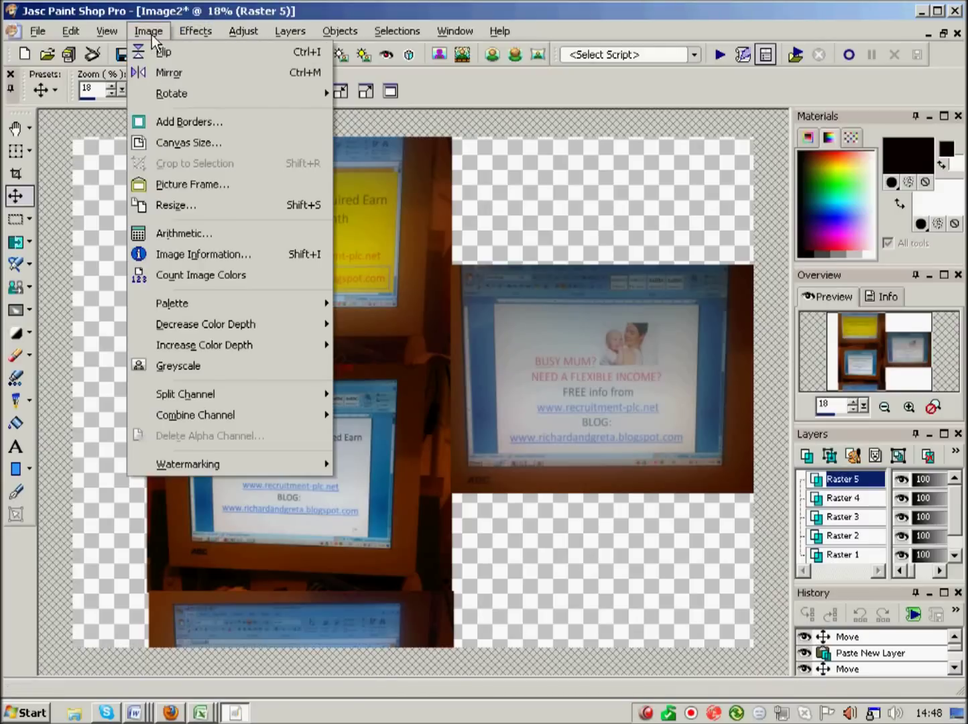
{"action": "mouse_move", "coordinate": [192, 293]}
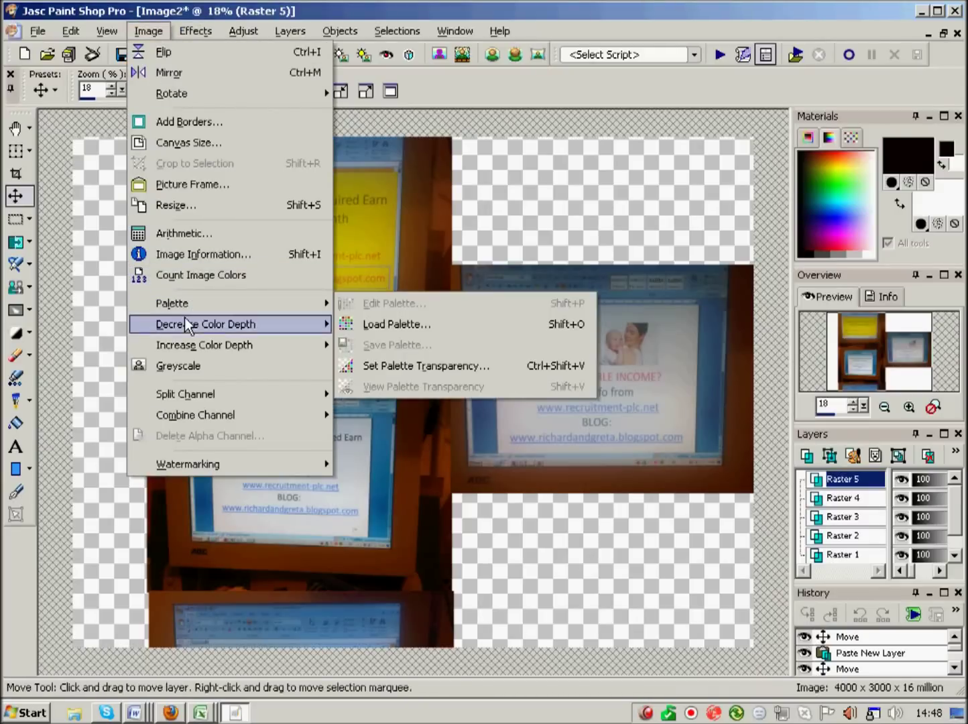
{"action": "left_click", "coordinate": [188, 143]}
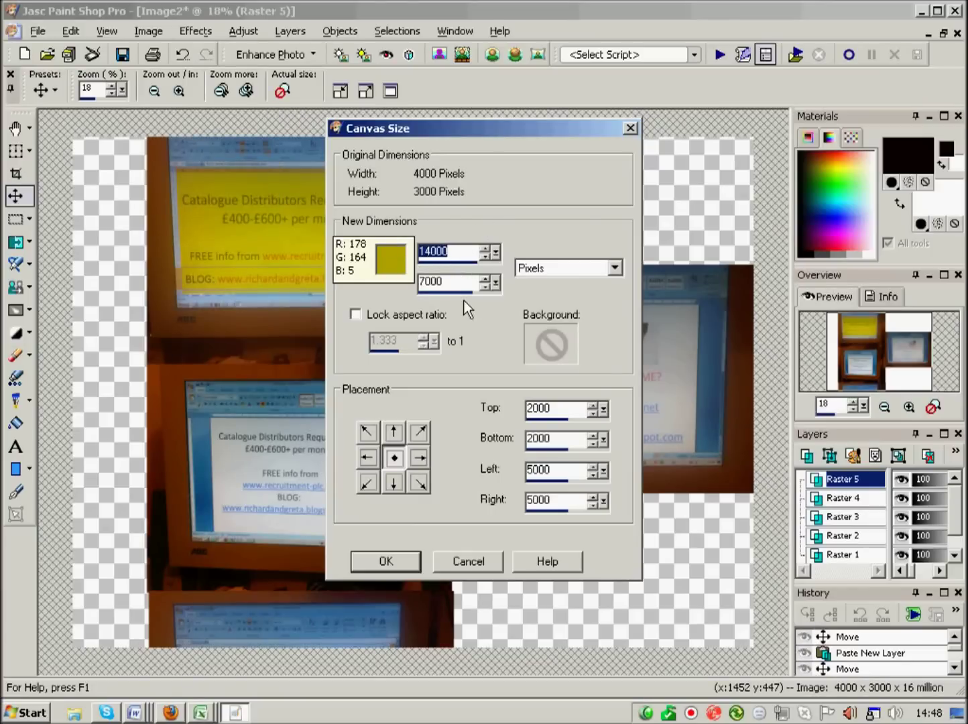
{"action": "left_click", "coordinate": [459, 251]}
{"action": "left_click_drag", "start_coordinate": [458, 251], "coordinate": [375, 243]}
{"action": "key", "text": "BackSpace"}
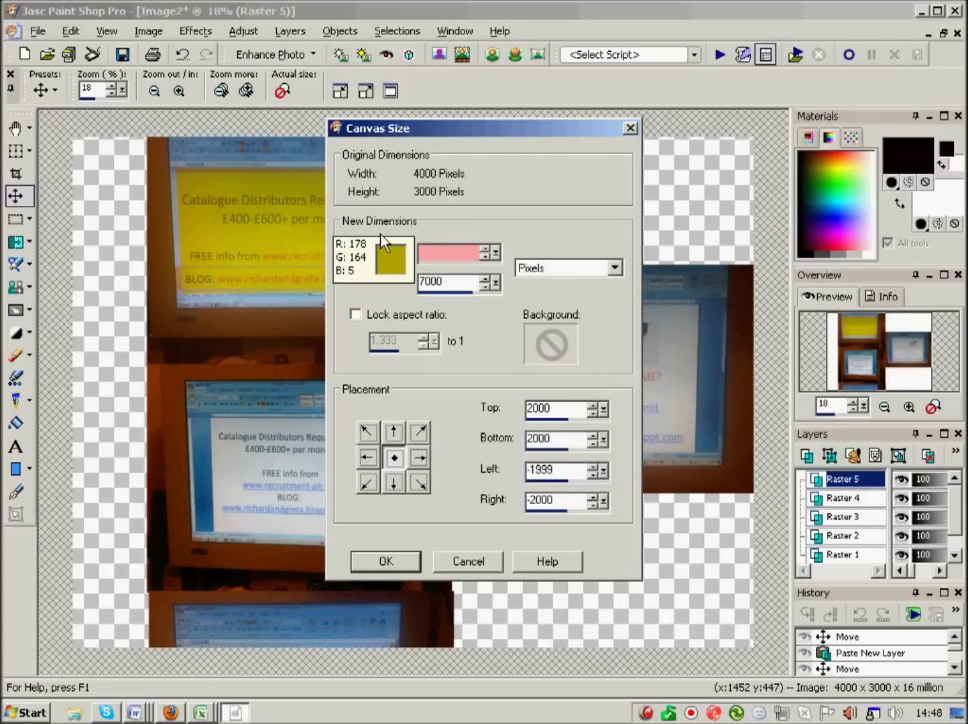
{"action": "type", "text": "4000"}
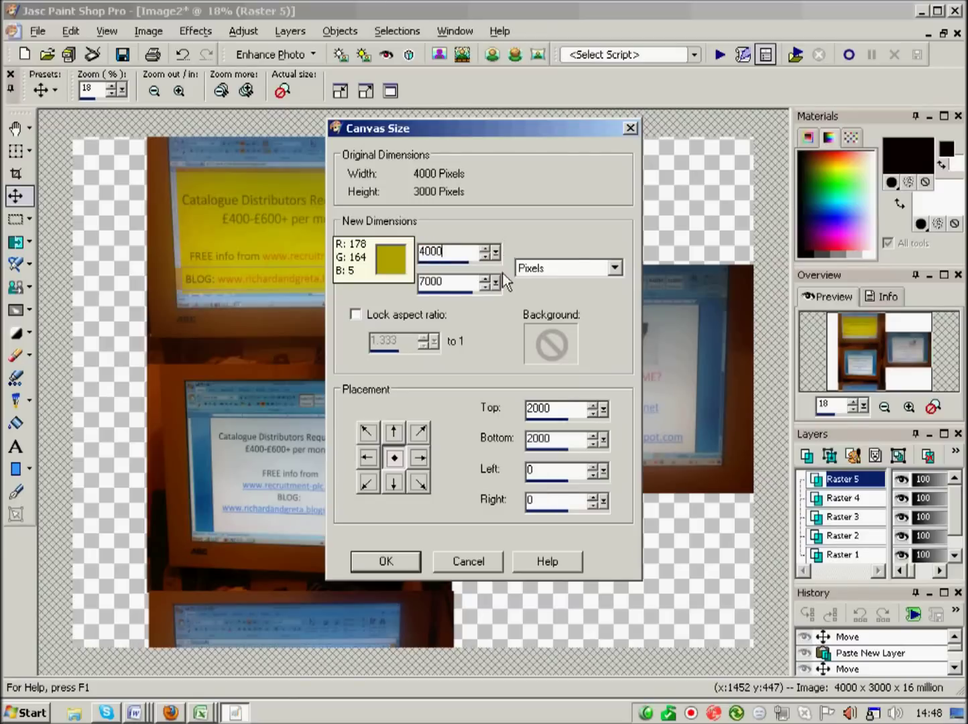
{"action": "left_click_drag", "start_coordinate": [474, 282], "coordinate": [401, 290]}
{"action": "type", "text": "3000"}
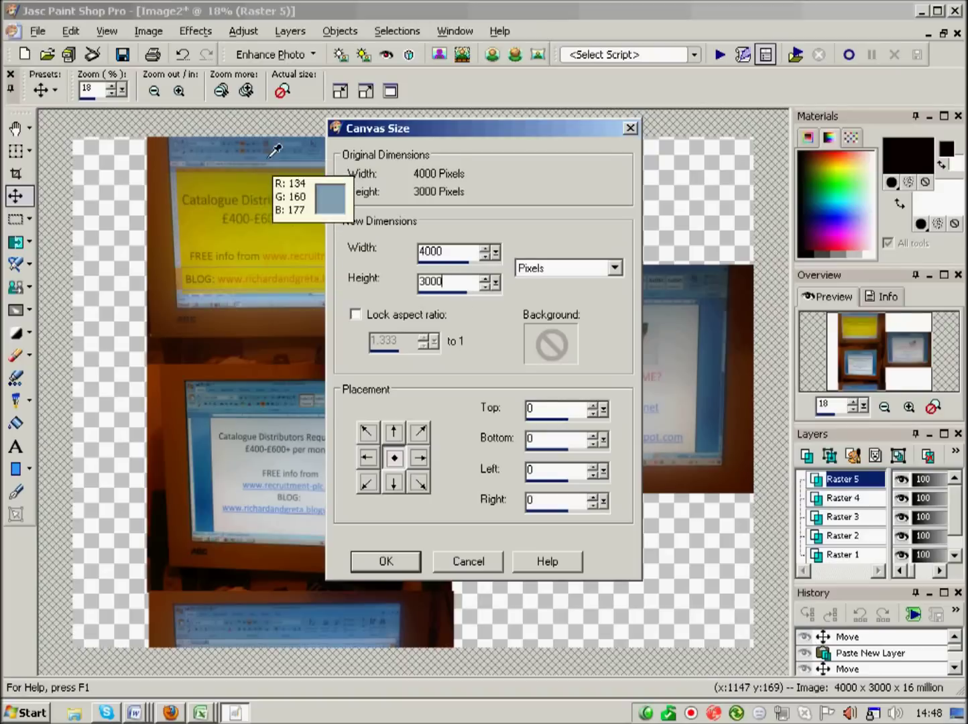
{"action": "left_click_drag", "start_coordinate": [449, 281], "coordinate": [410, 284]}
{"action": "type", "text": "6000"}
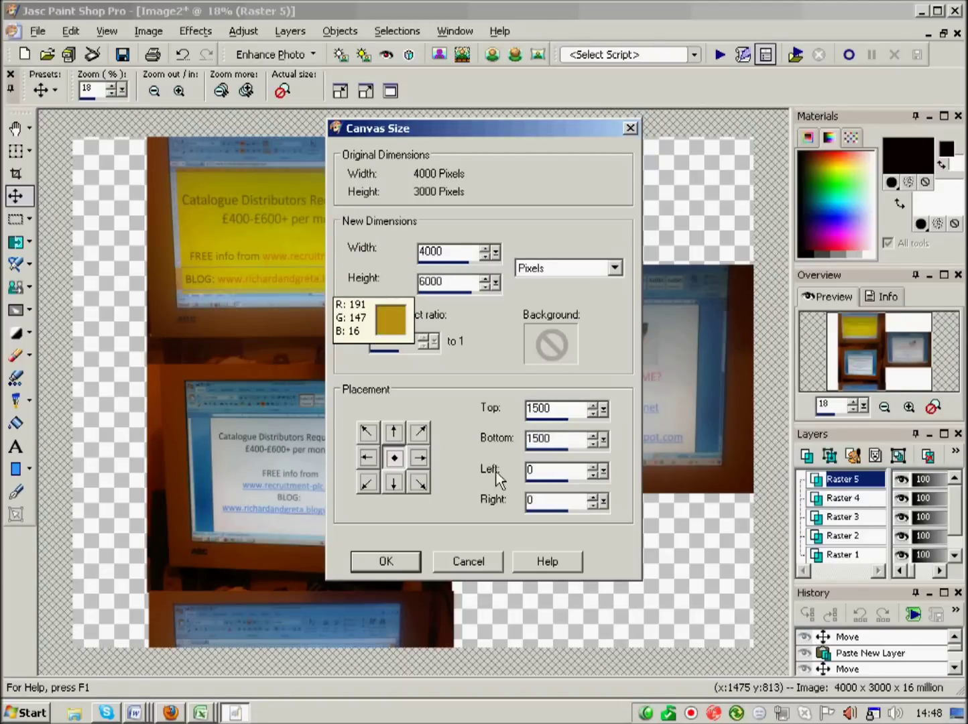
{"action": "left_click", "coordinate": [401, 558]}
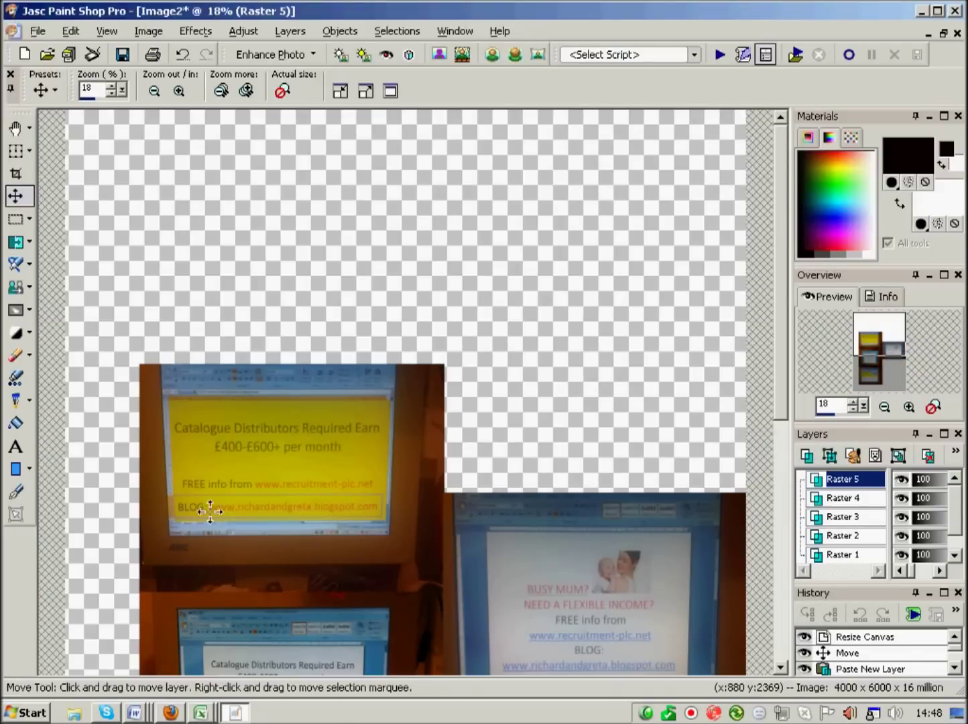
Step: Move the Photo 1 picture near the canvas's upper edge, the Photo 2 picture directly below it, and the Photo 3 picture up beside them
{"action": "left_click_drag", "start_coordinate": [281, 484], "coordinate": [265, 245]}
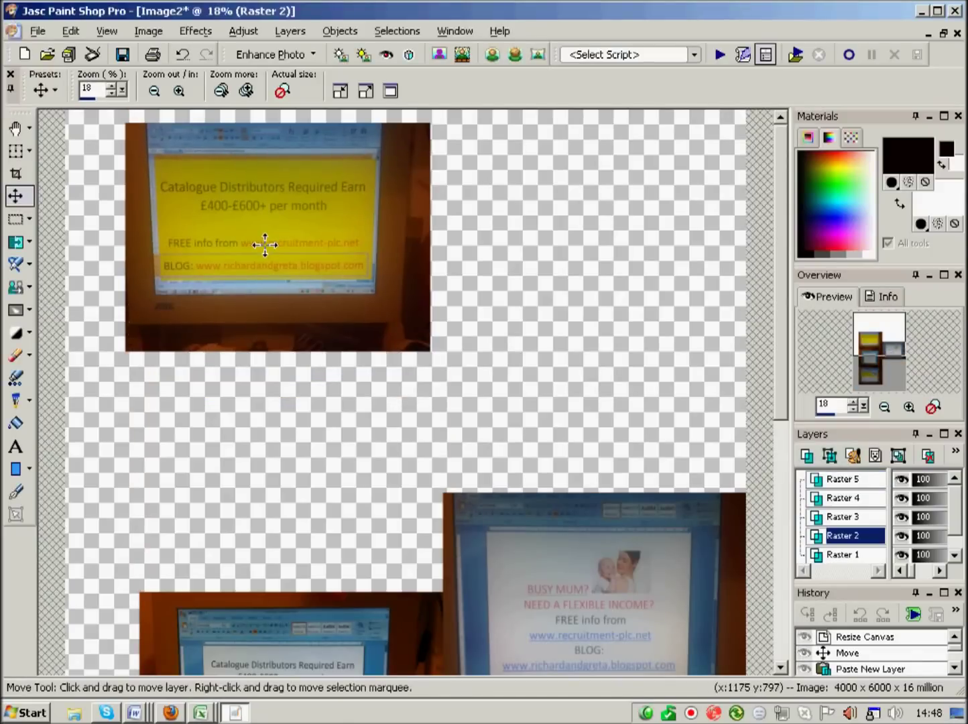
{"action": "left_click_drag", "start_coordinate": [251, 649], "coordinate": [249, 427]}
{"action": "left_click_drag", "start_coordinate": [603, 587], "coordinate": [588, 341]}
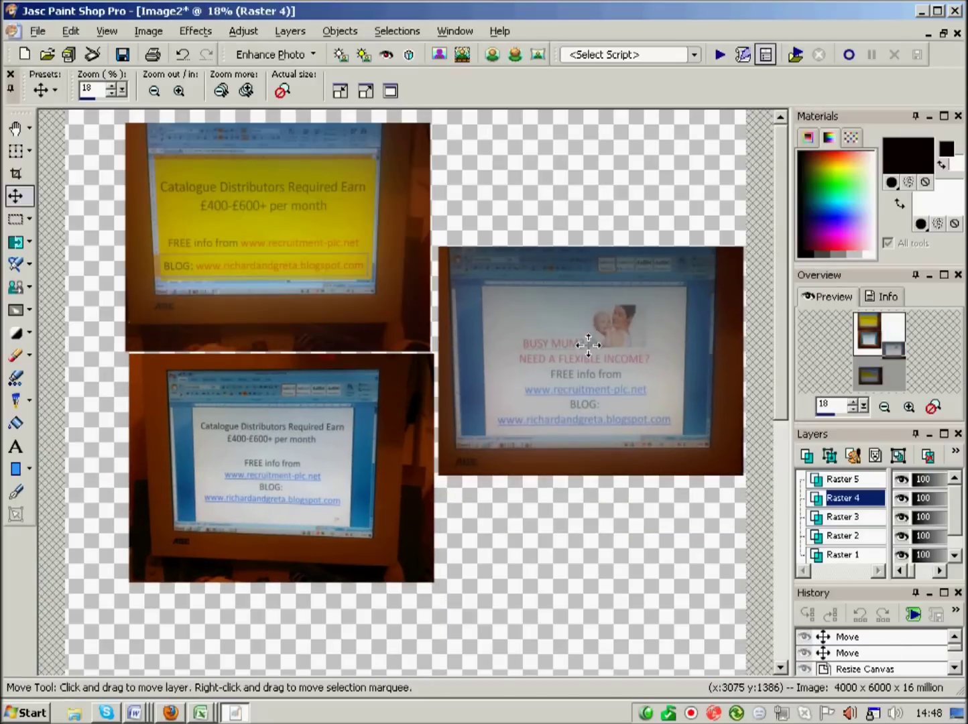
Step: Move the Photo 4 picture directly below the Photo 2 picture and place the Photo 3 picture at the bottom of the same column
{"action": "scroll", "coordinate": [536, 526], "scroll_direction": "down", "scroll_amount": 1}
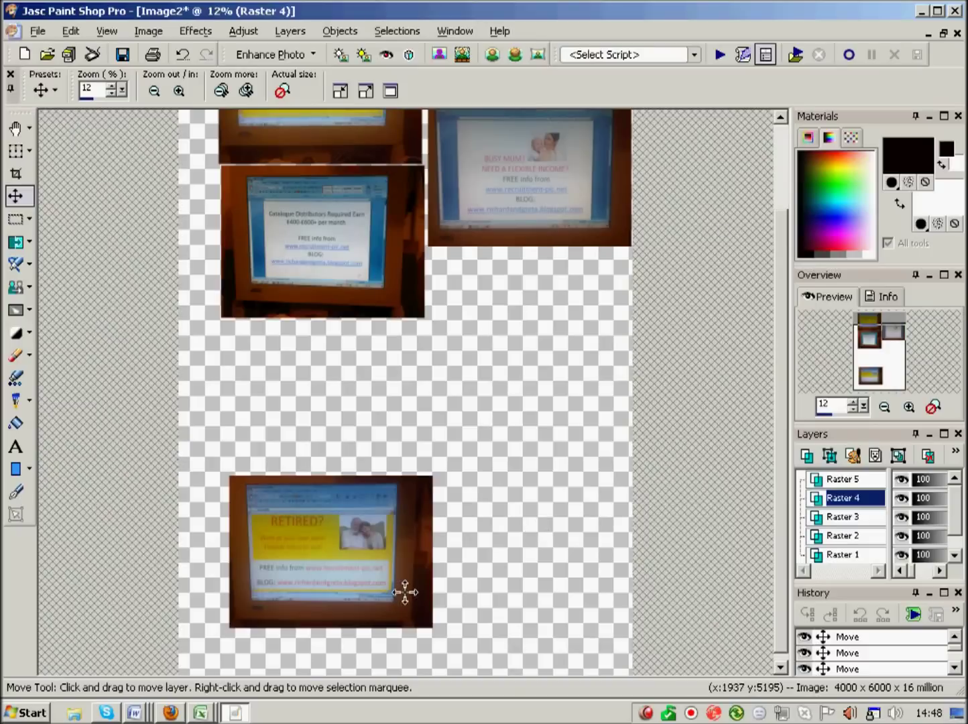
{"action": "left_click_drag", "start_coordinate": [362, 580], "coordinate": [356, 427]}
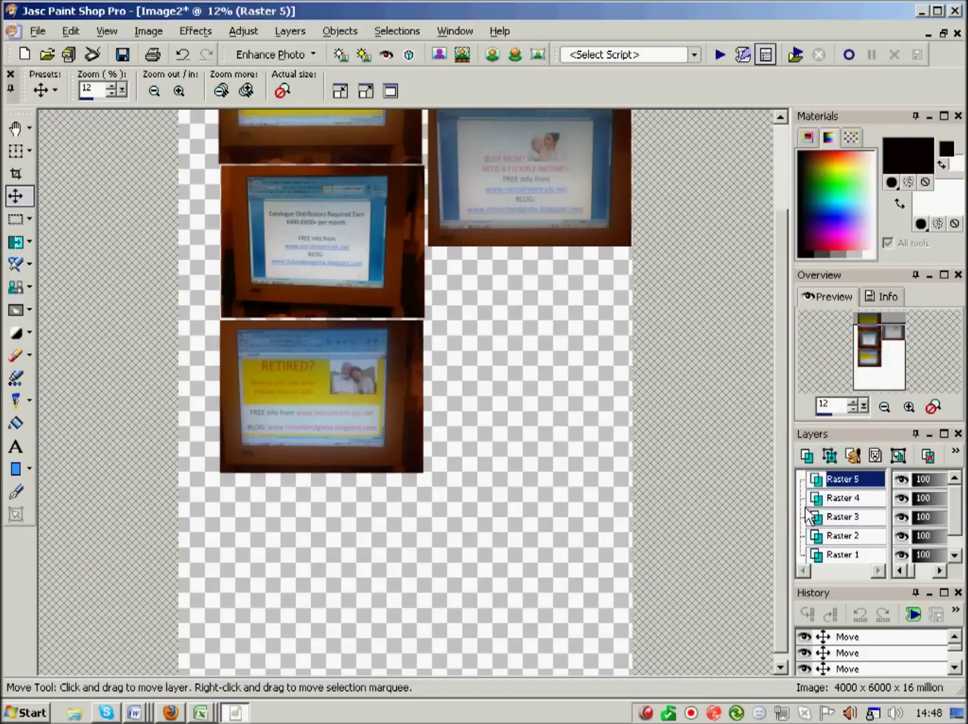
{"action": "left_click_drag", "start_coordinate": [783, 513], "coordinate": [785, 425]}
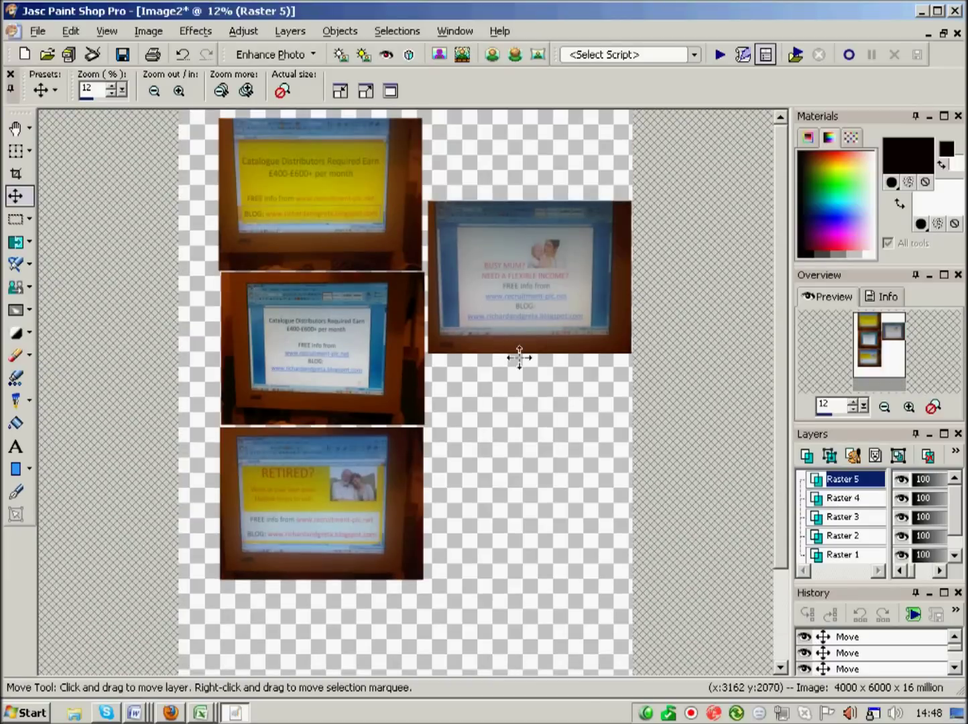
{"action": "left_click_drag", "start_coordinate": [508, 288], "coordinate": [301, 667]}
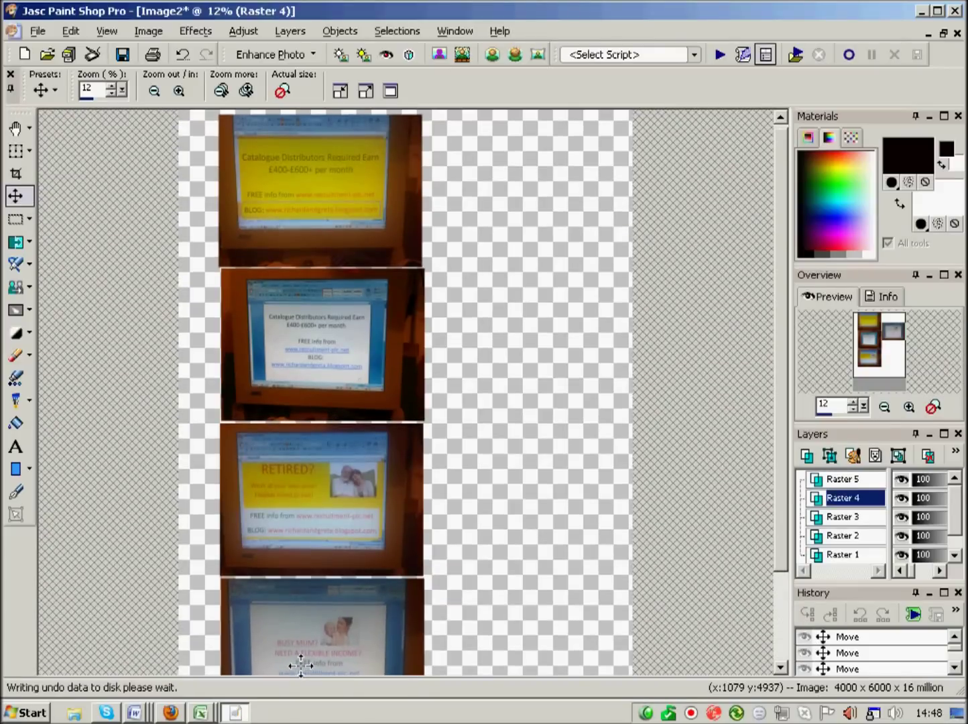
{"action": "mouse_move", "coordinate": [783, 406]}
{"action": "left_mouse_down"}
{"action": "mouse_move", "coordinate": [780, 436]}
{"action": "mouse_move", "coordinate": [781, 397]}
{"action": "left_mouse_up"}
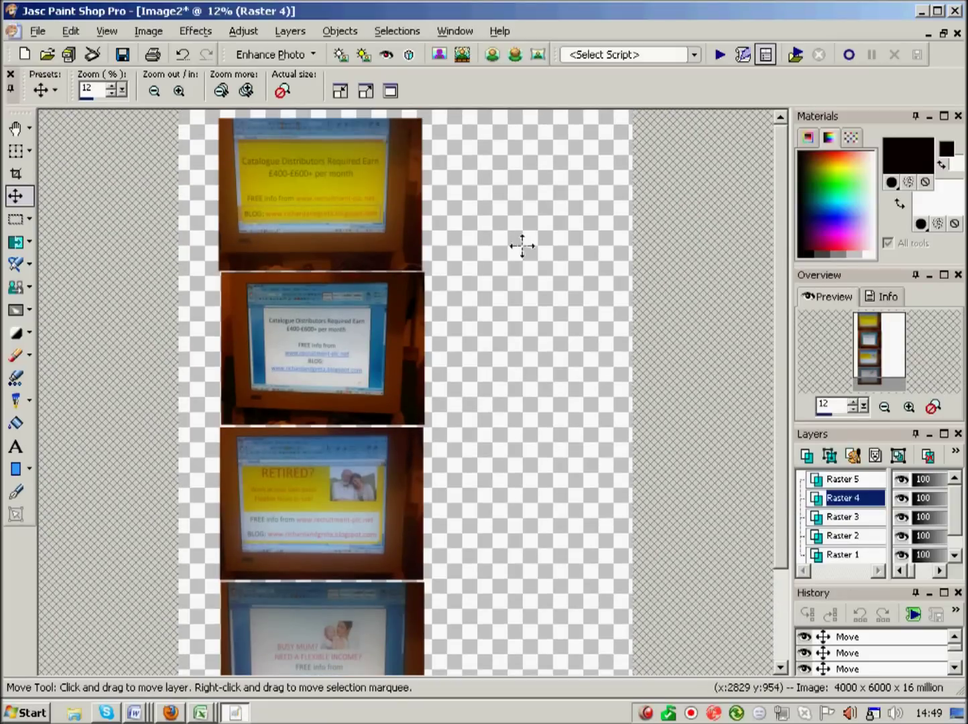
Step: Merge all layers of Image2 into a single flattened background
{"action": "left_click", "coordinate": [290, 31]}
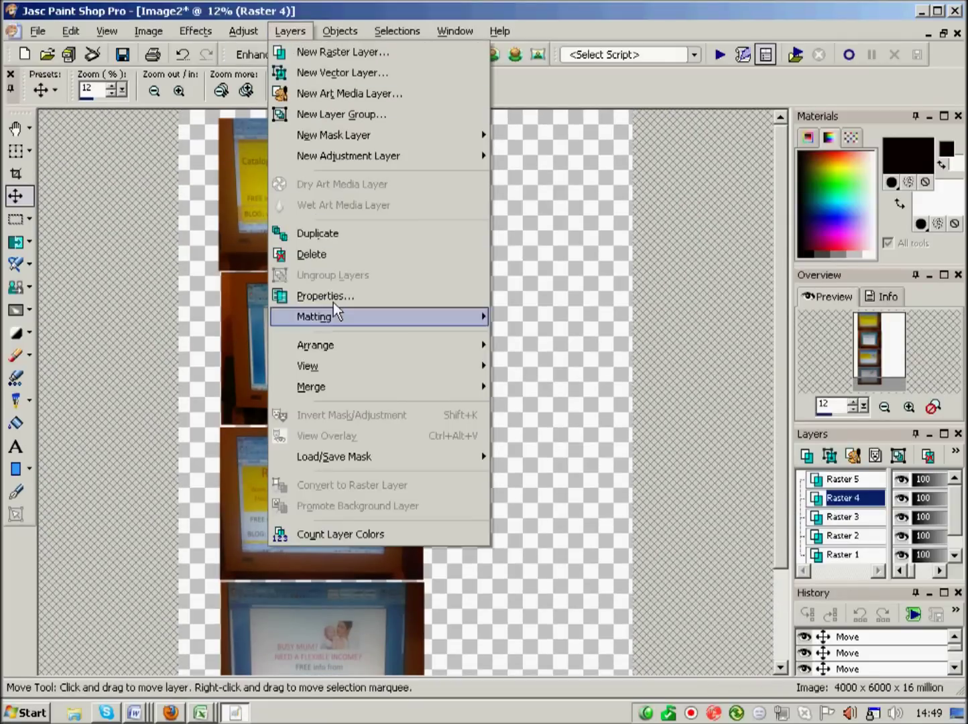
{"action": "mouse_move", "coordinate": [350, 385]}
{"action": "left_click", "coordinate": [544, 407]}
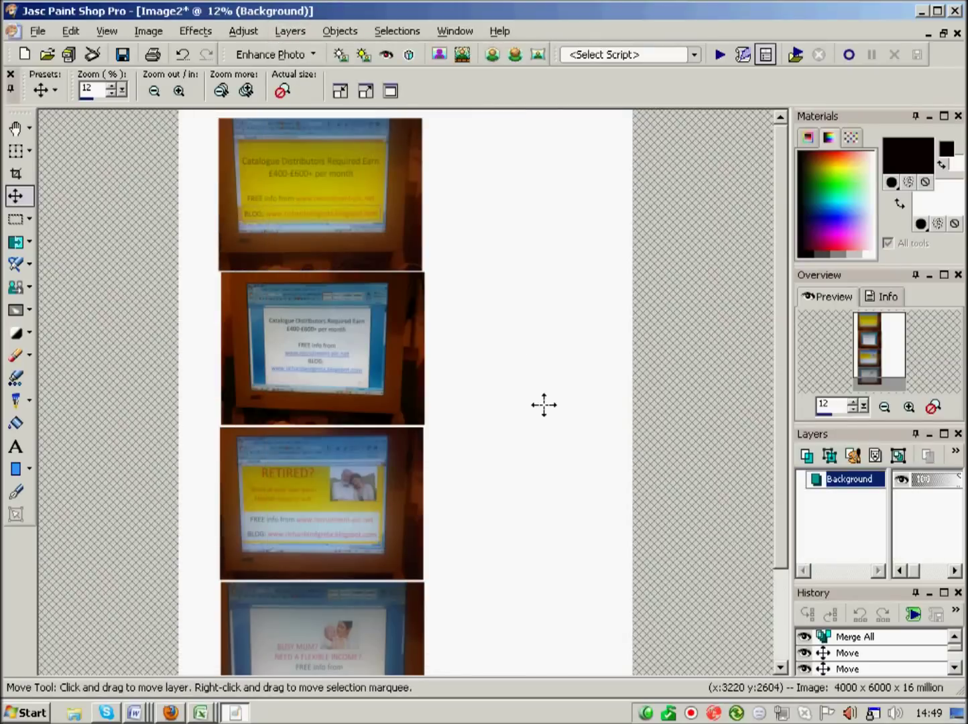
Step: Crop the image closely around the column of four pictures, to about 1900 x 5692 pixels
{"action": "left_click", "coordinate": [16, 175]}
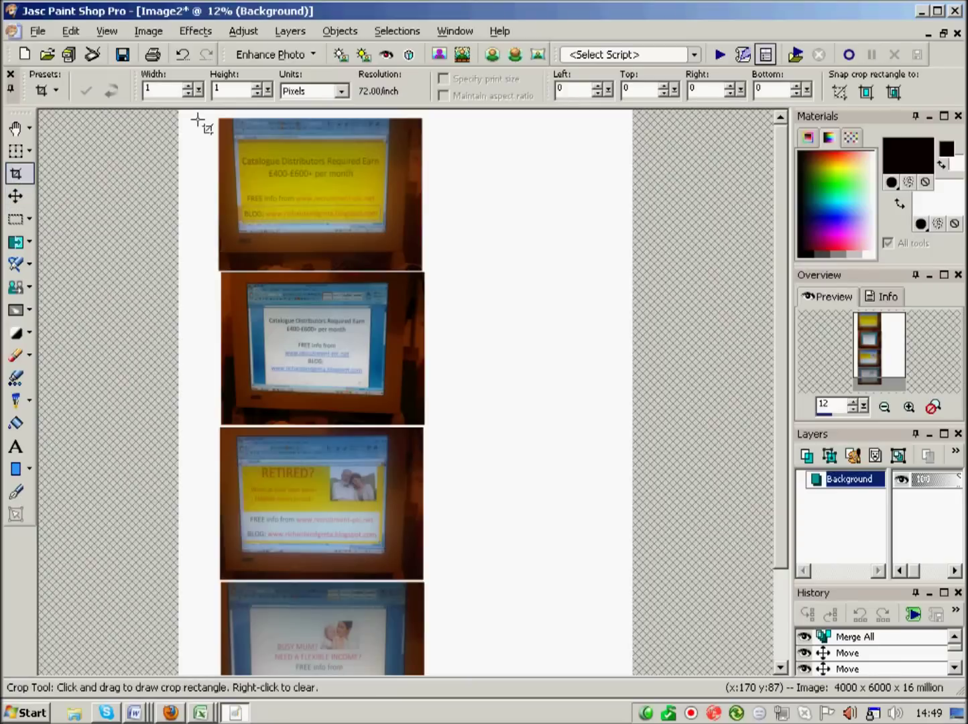
{"action": "left_click_drag", "start_coordinate": [216, 118], "coordinate": [430, 710]}
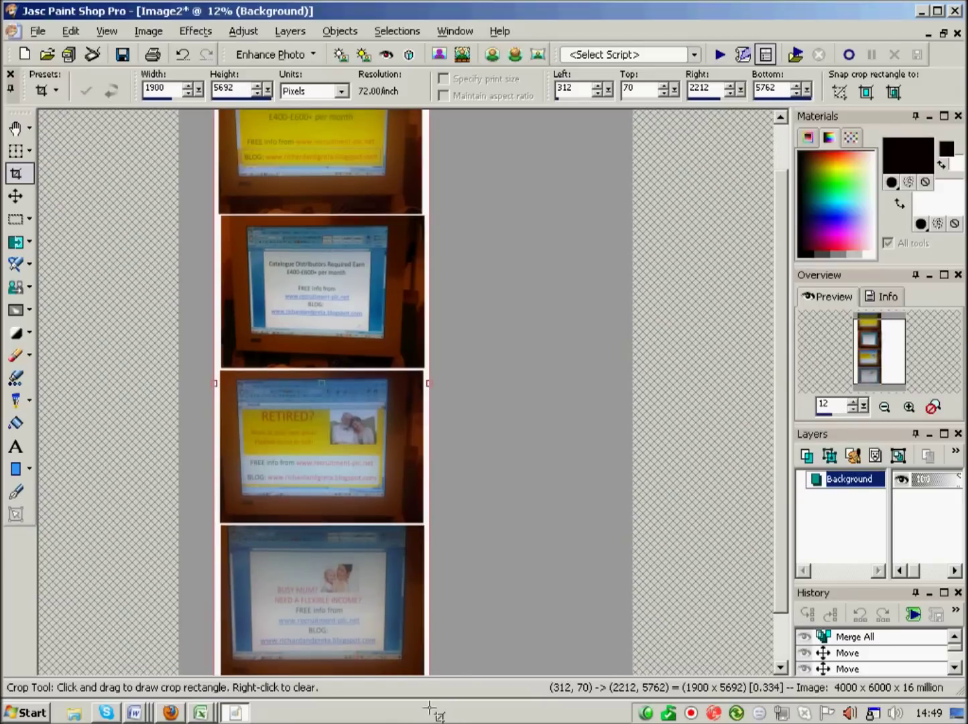
{"action": "double_click", "coordinate": [328, 386]}
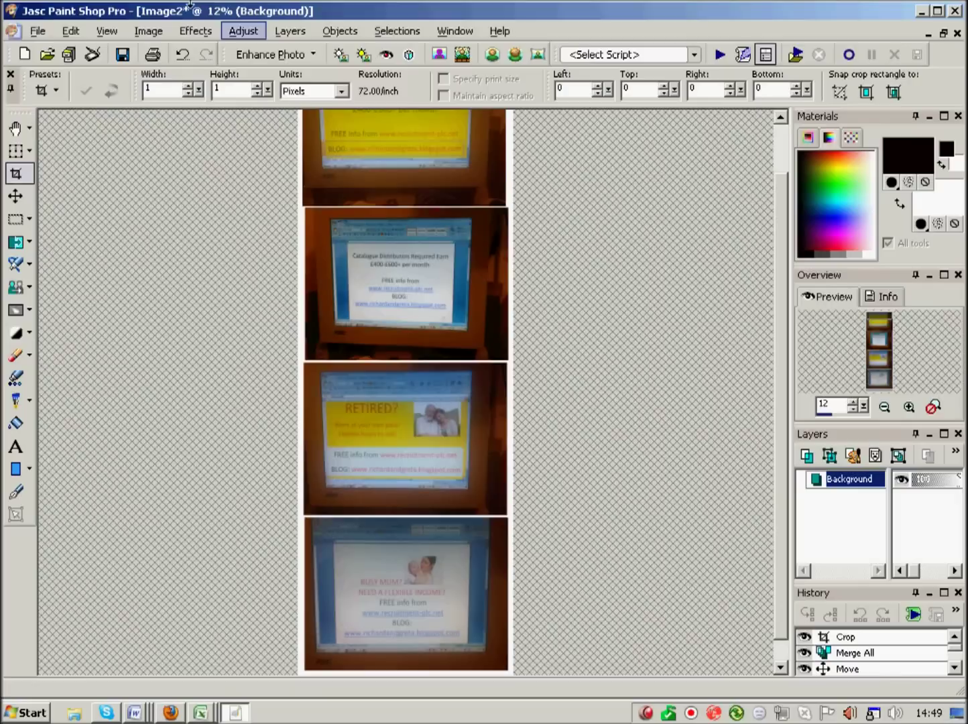
Step: Save the stacked image to the Desktop as a JPEG file named stack of 4
{"action": "left_click", "coordinate": [38, 30]}
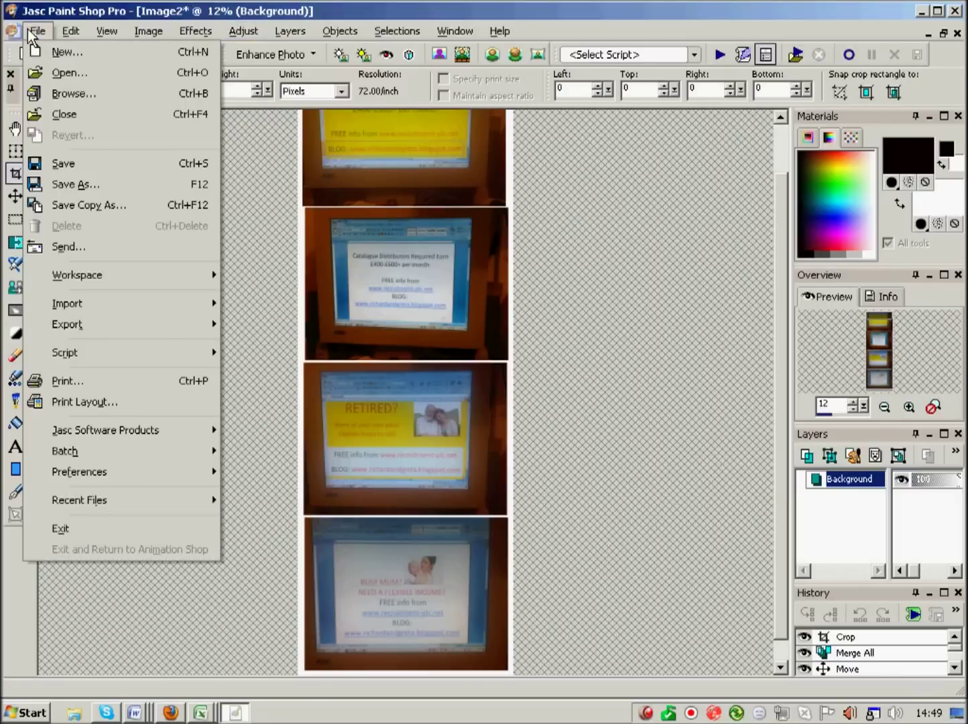
{"action": "left_click", "coordinate": [82, 185]}
{"action": "left_click", "coordinate": [428, 205]}
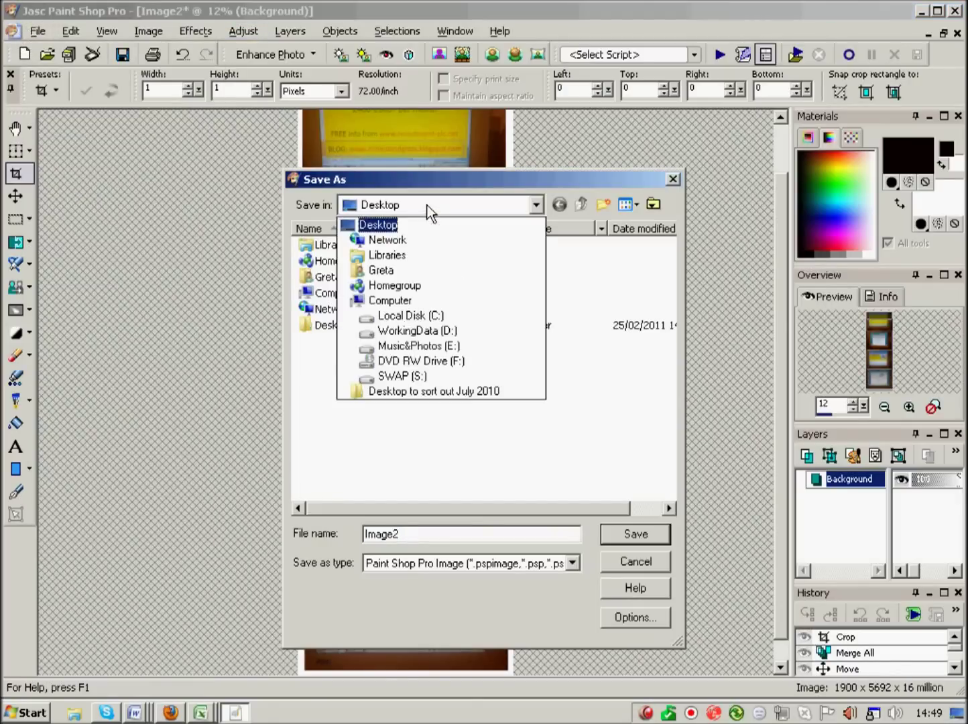
{"action": "left_click", "coordinate": [422, 223]}
{"action": "left_click", "coordinate": [572, 563]}
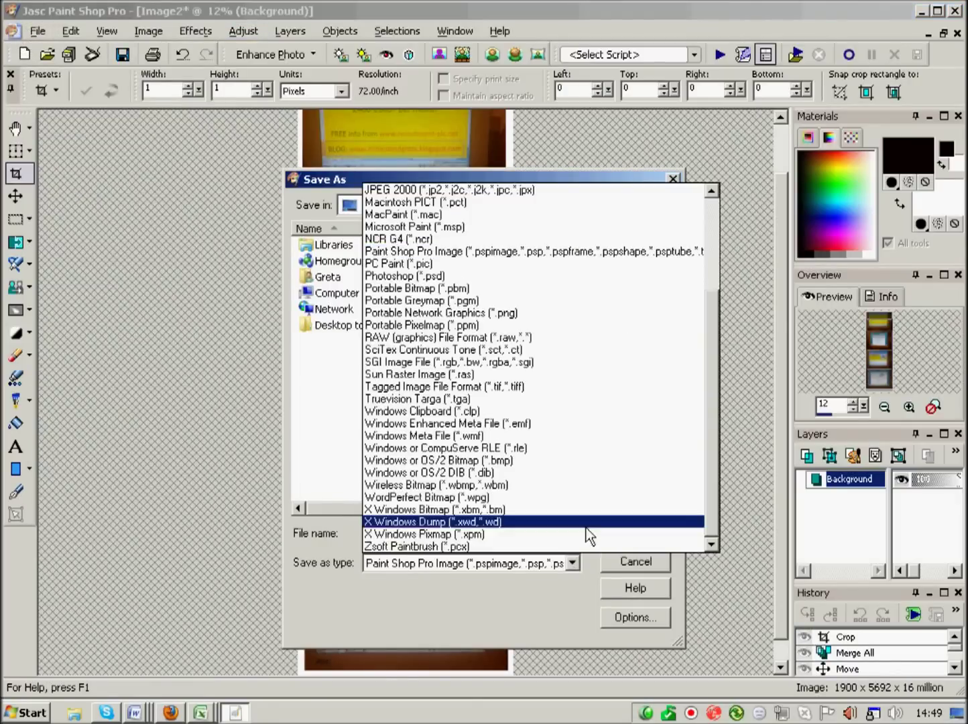
{"action": "scroll", "coordinate": [714, 400], "scroll_direction": "up", "scroll_amount": 1}
{"action": "scroll", "coordinate": [715, 400], "scroll_direction": "up", "scroll_amount": 3}
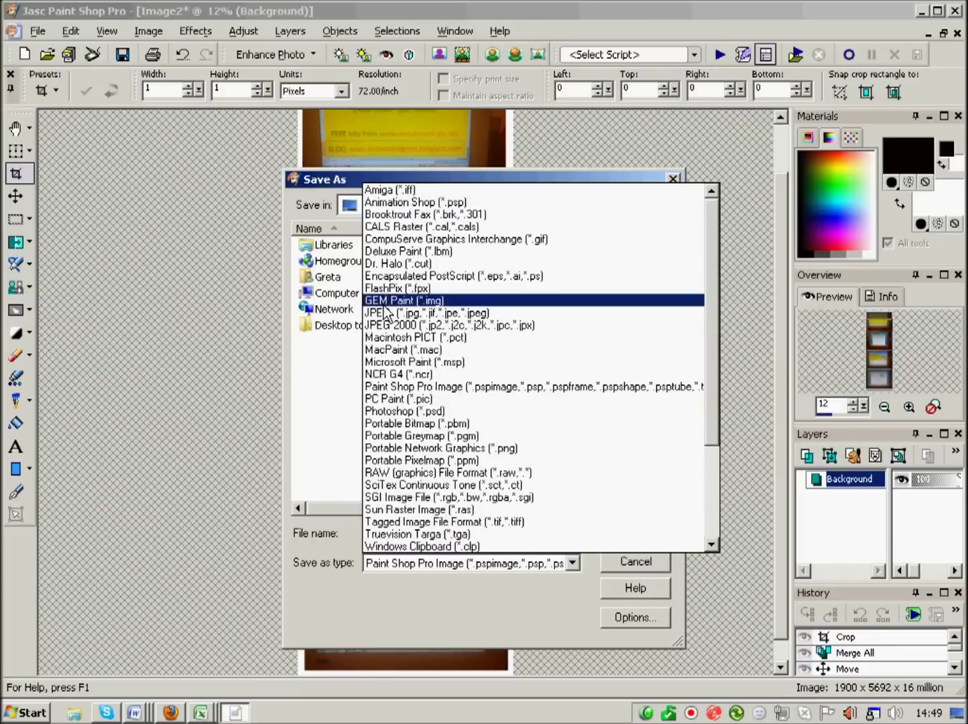
{"action": "left_click", "coordinate": [422, 318]}
{"action": "left_click_drag", "start_coordinate": [402, 537], "coordinate": [364, 534]}
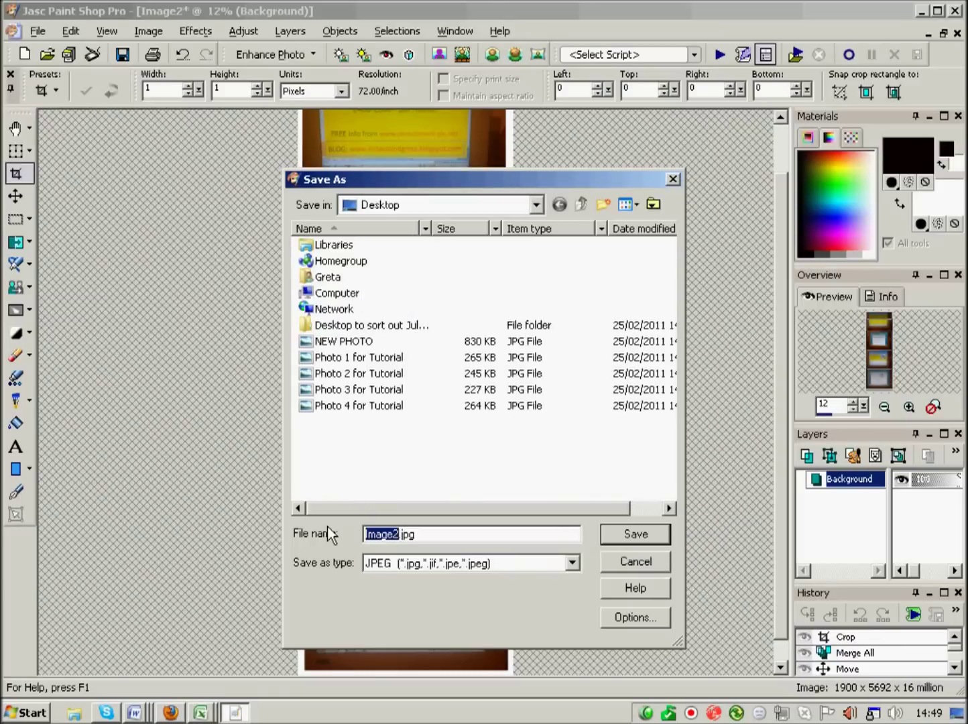
{"action": "type", "text": "stack of 4"}
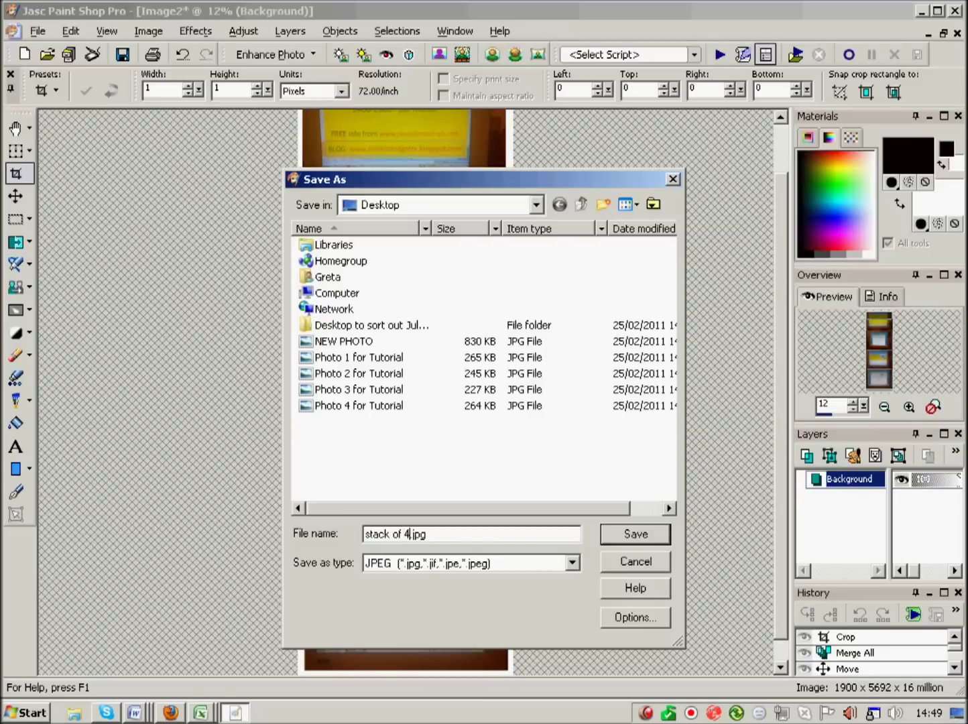
{"action": "left_click", "coordinate": [635, 537]}
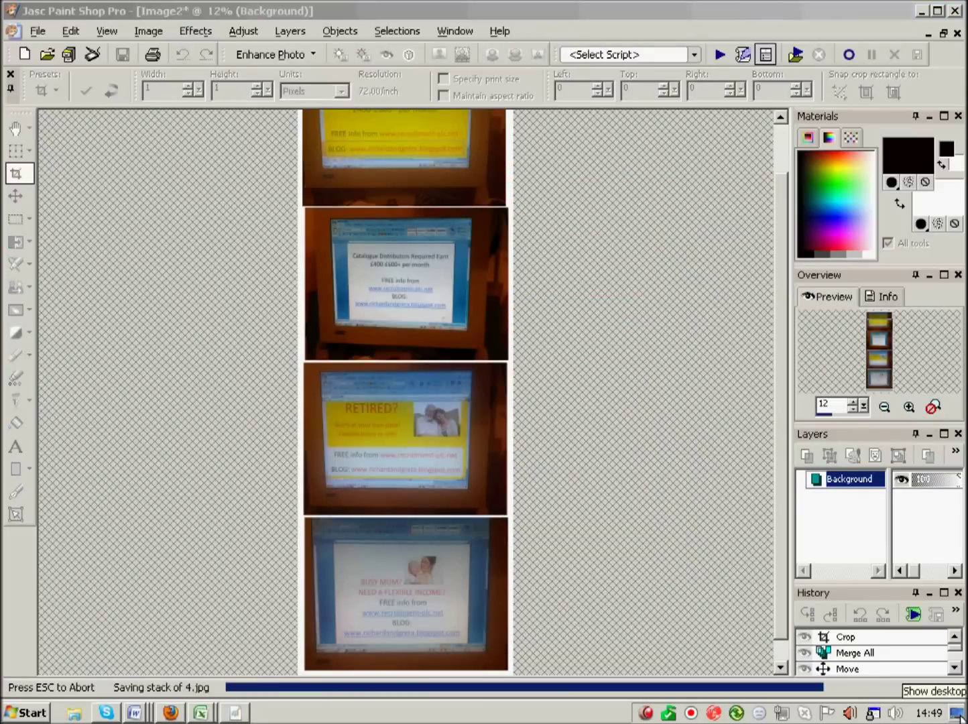
Step: Switch to the desktop and open the stack of 4 picture for viewing
{"action": "left_click", "coordinate": [959, 715]}
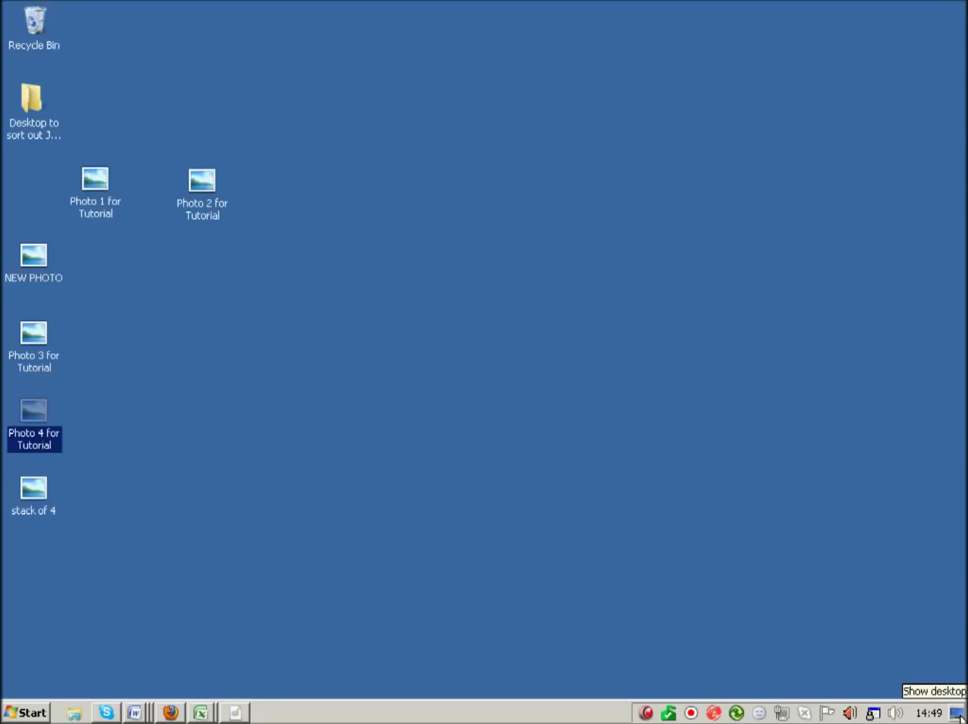
{"action": "double_click", "coordinate": [48, 497]}
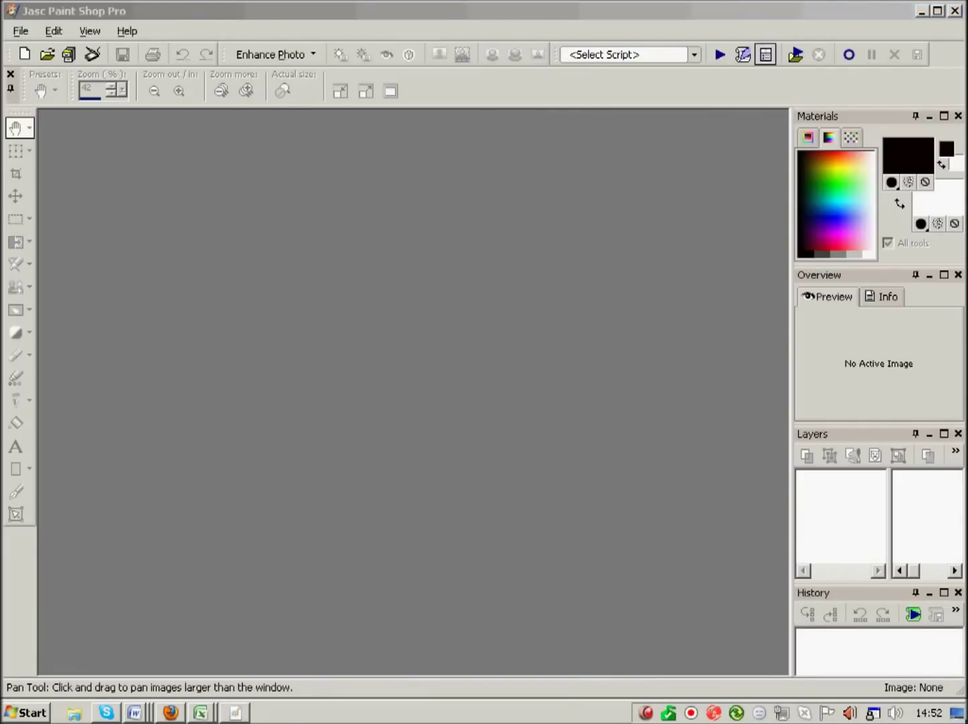
Step: Check the photos on the desktop, return to Paint Shop Pro, and open Photo 1 for Tutorial and Photo 2 for Tutorial
{"action": "left_click", "coordinate": [957, 713]}
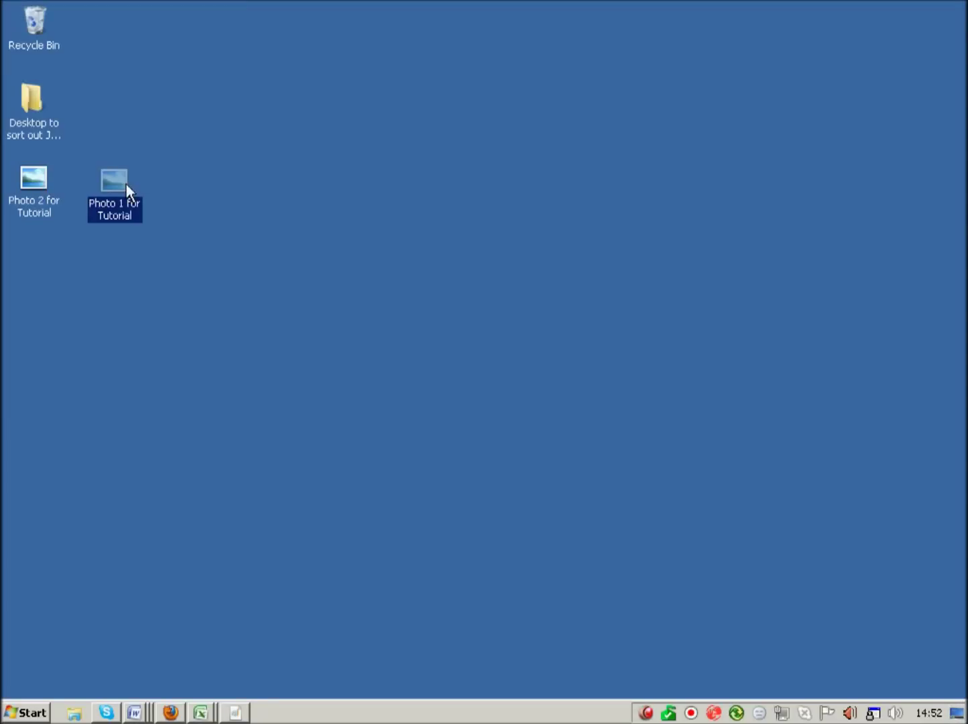
{"action": "mouse_move", "coordinate": [32, 181]}
{"action": "left_click", "coordinate": [235, 712]}
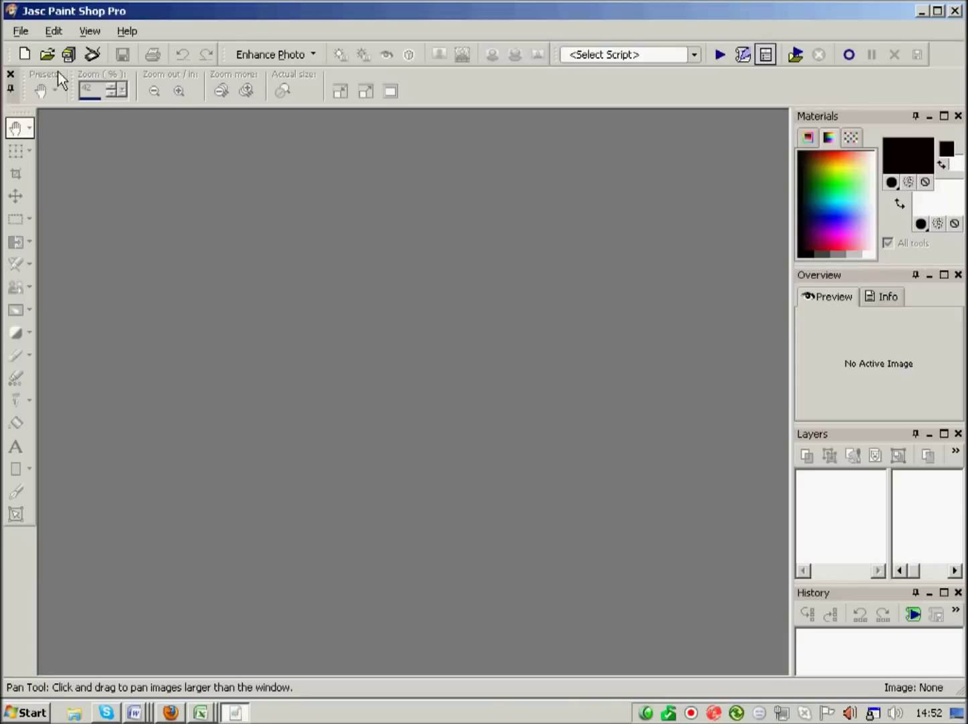
{"action": "left_click", "coordinate": [46, 57]}
{"action": "left_click", "coordinate": [351, 347]}
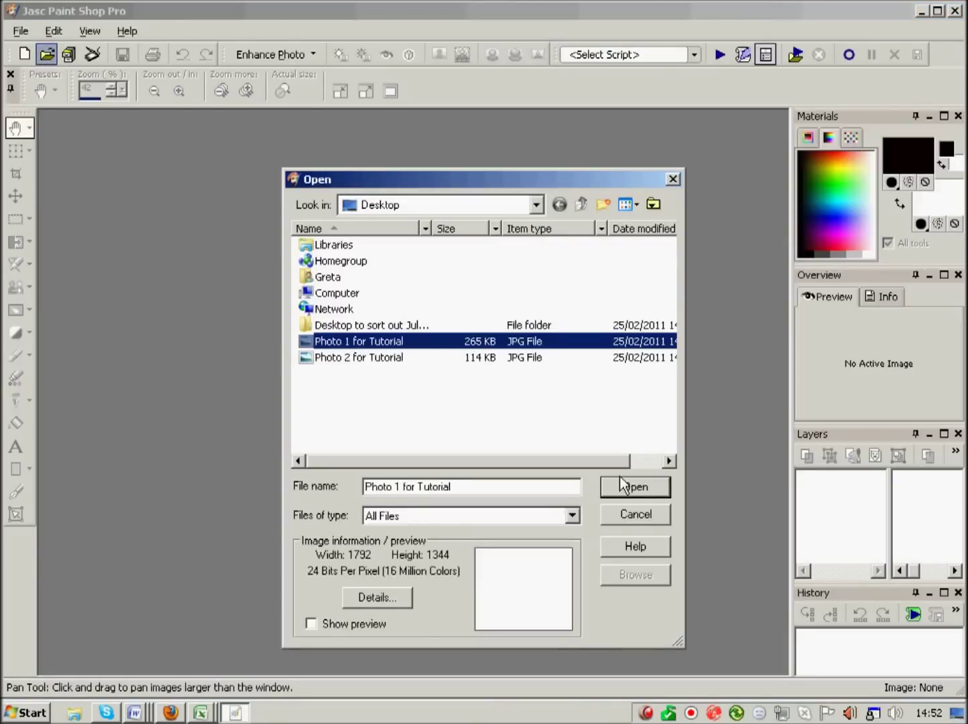
{"action": "left_click", "coordinate": [623, 486]}
{"action": "left_click", "coordinate": [47, 57]}
{"action": "left_click", "coordinate": [369, 359]}
{"action": "left_click", "coordinate": [638, 491]}
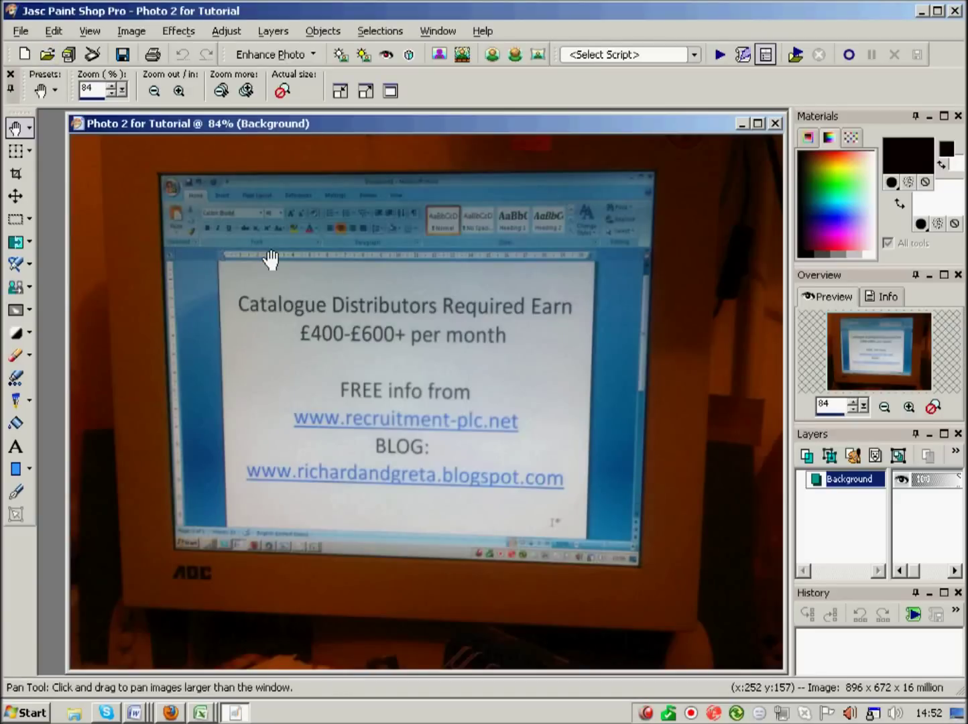
Step: Move the Photo 2 window aside and examine the pixel dimensions in Photo 1's image information
{"action": "left_click_drag", "start_coordinate": [397, 125], "coordinate": [536, 125]}
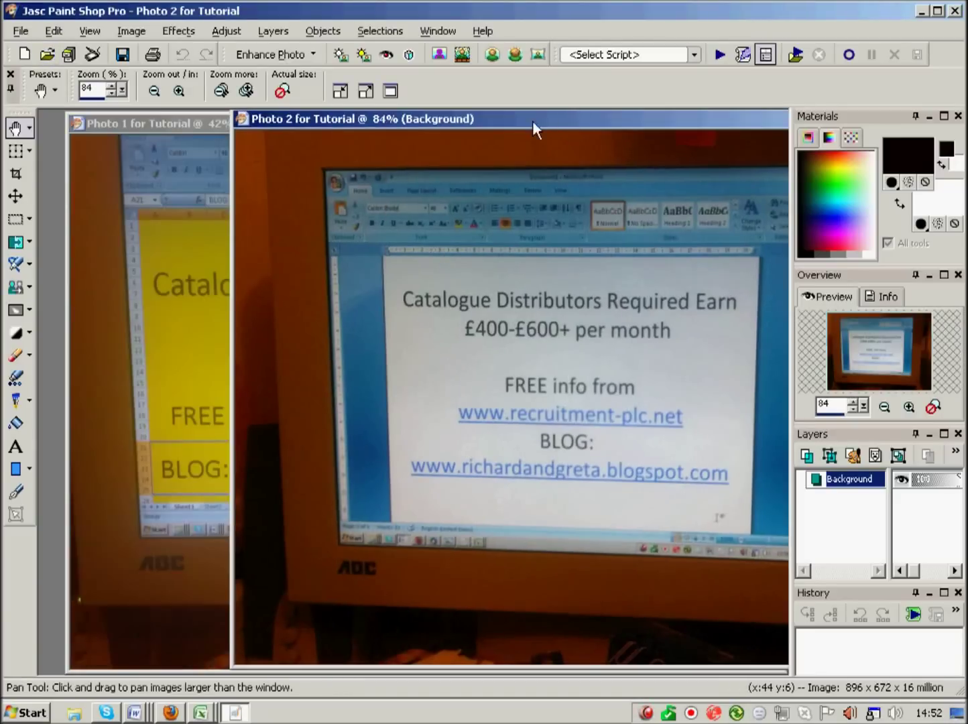
{"action": "left_click", "coordinate": [220, 187]}
{"action": "left_click", "coordinate": [130, 31]}
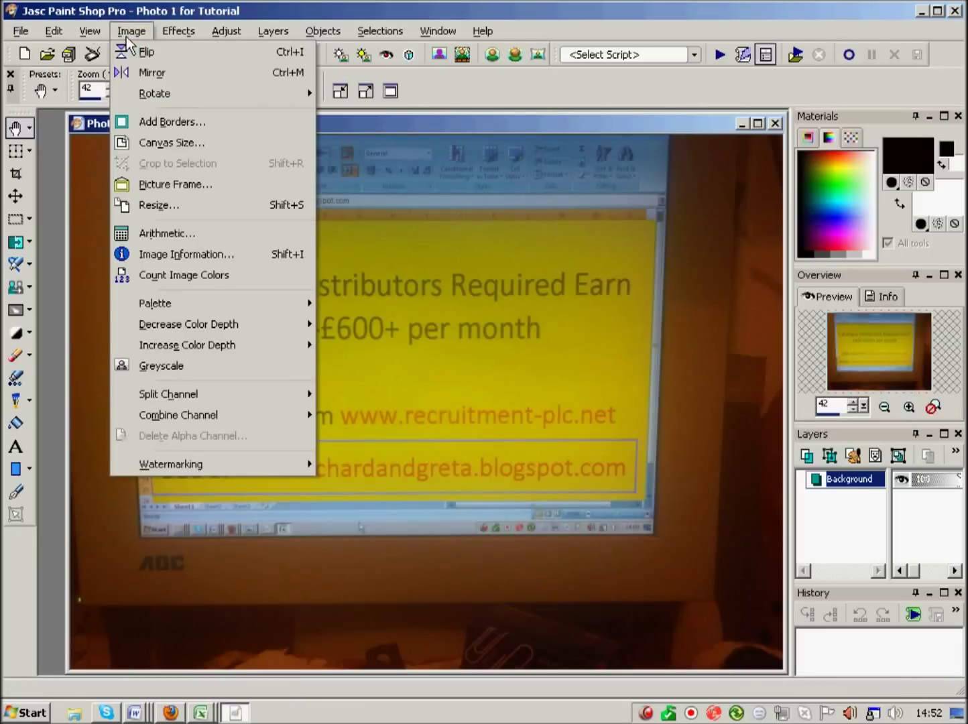
{"action": "left_click", "coordinate": [164, 255]}
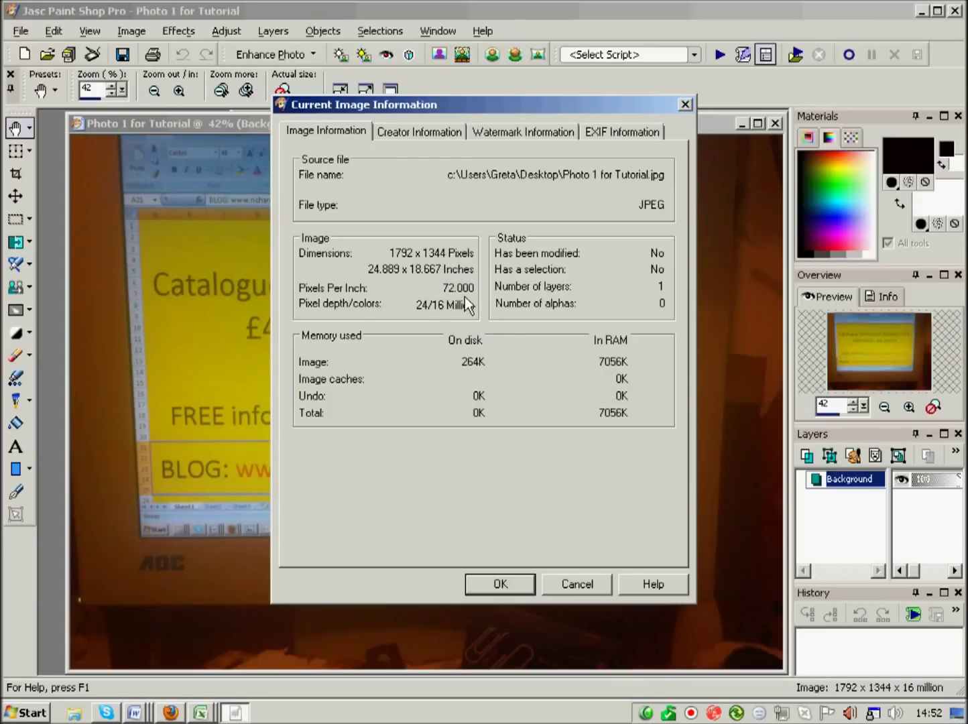
{"action": "left_click", "coordinate": [508, 585]}
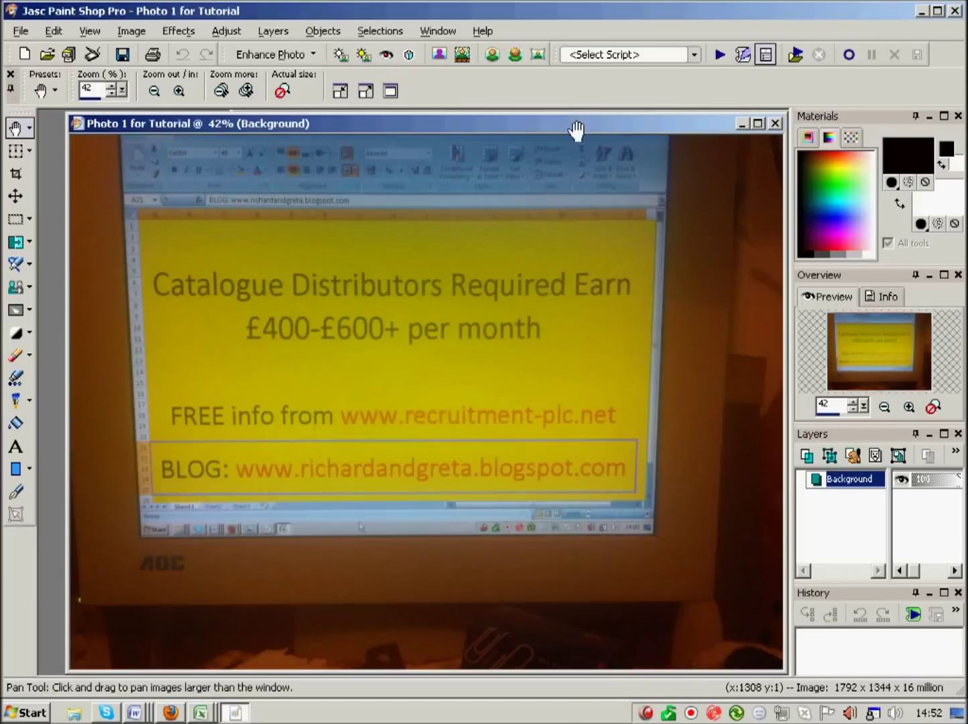
Step: Shift the Photo 1 window aside and examine the pixel dimensions in Photo 2's image information
{"action": "left_click_drag", "start_coordinate": [671, 140], "coordinate": [486, 136]}
{"action": "left_click", "coordinate": [689, 138]}
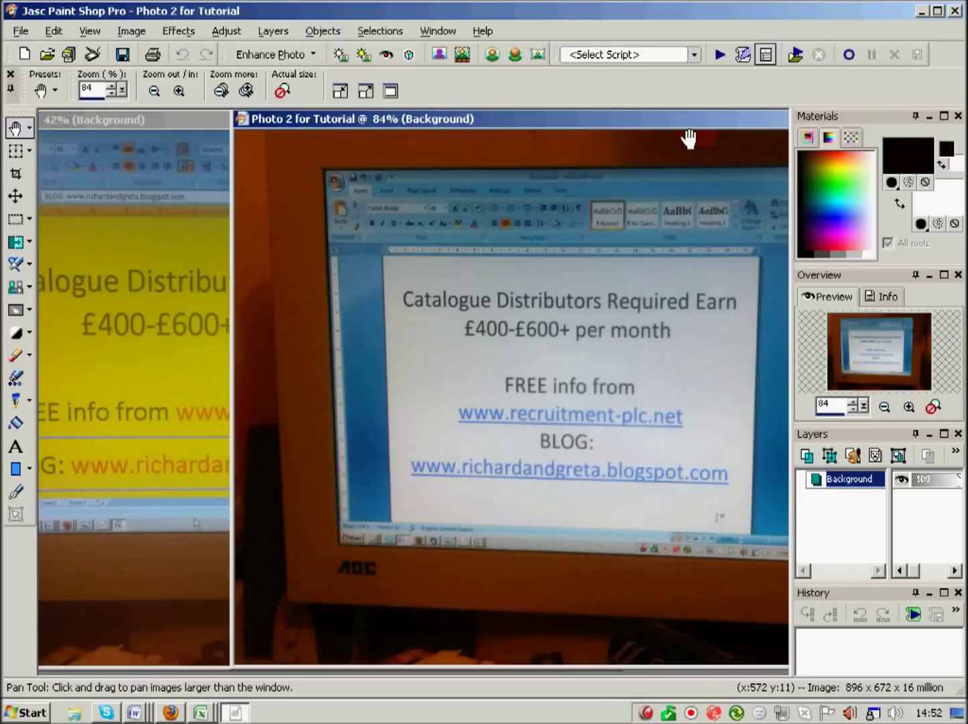
{"action": "left_click", "coordinate": [133, 30]}
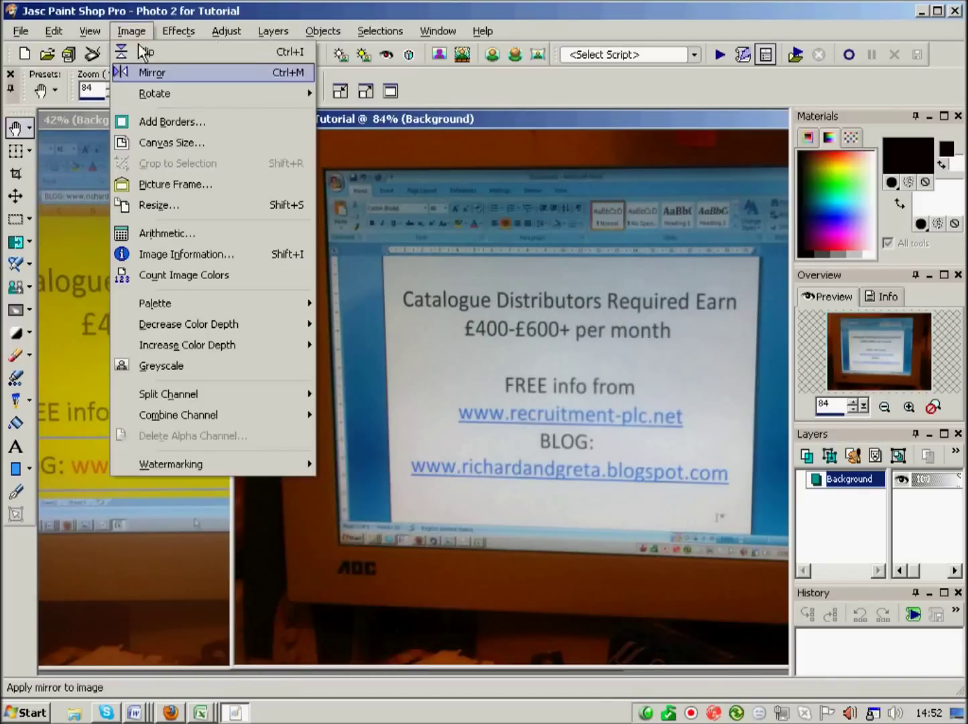
{"action": "left_click", "coordinate": [196, 254]}
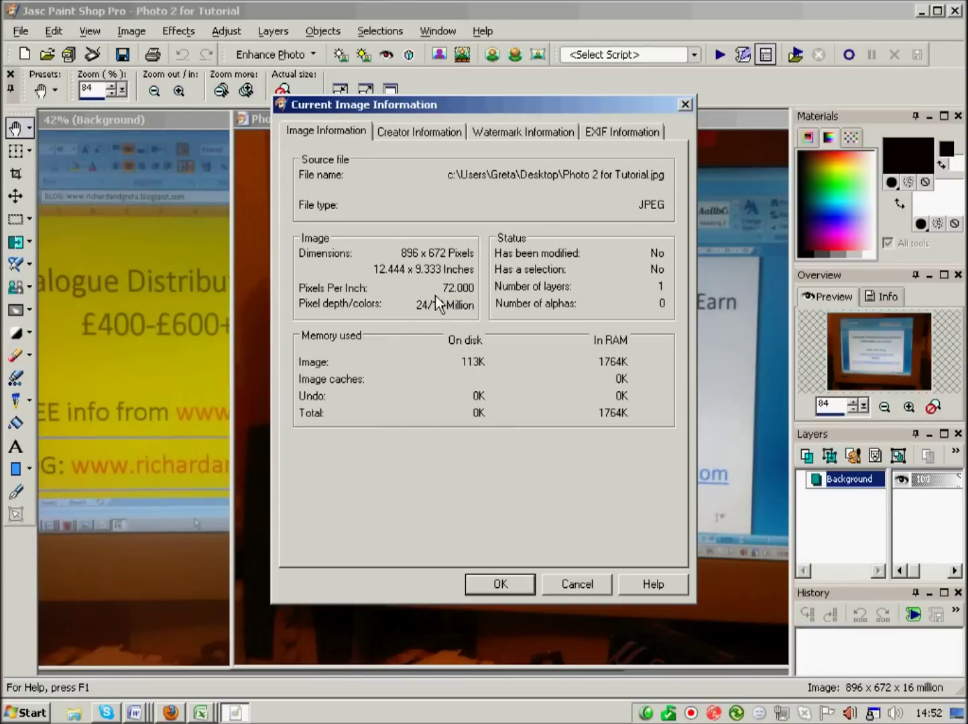
{"action": "left_click", "coordinate": [521, 589]}
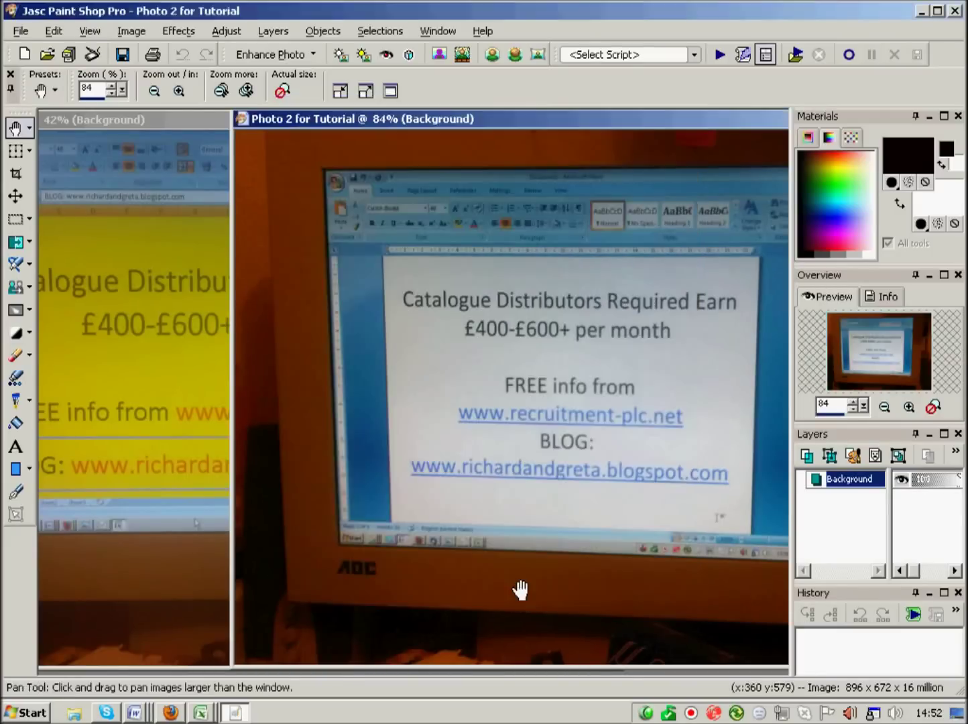
Step: Create a new transparent raster image of 4000 x 3000 pixels at 72 pixels/inch
{"action": "left_click", "coordinate": [20, 31]}
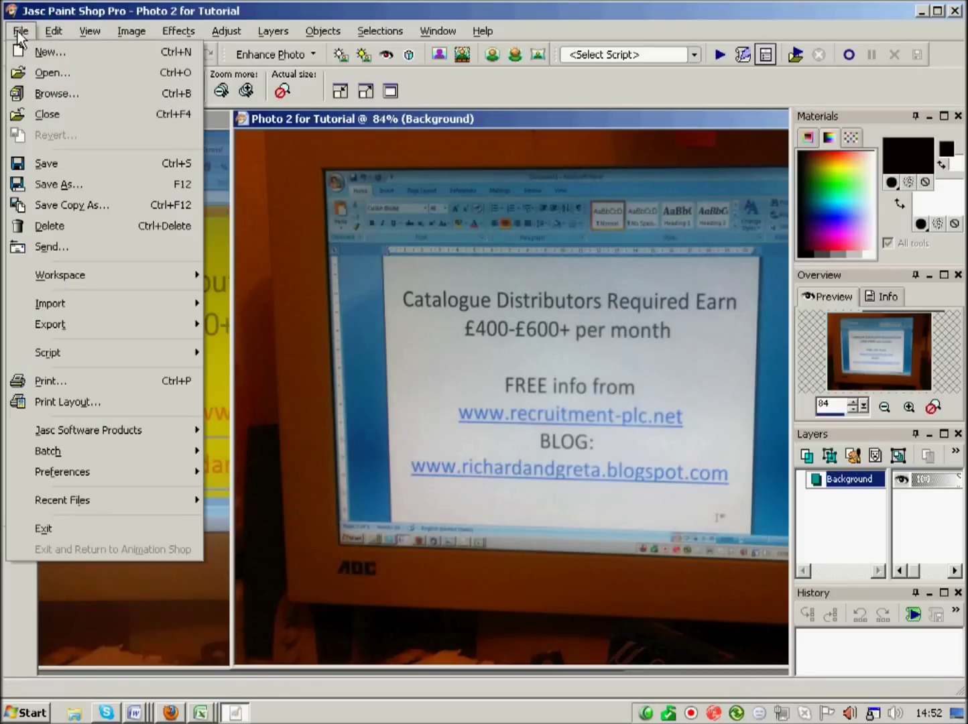
{"action": "left_click", "coordinate": [45, 54]}
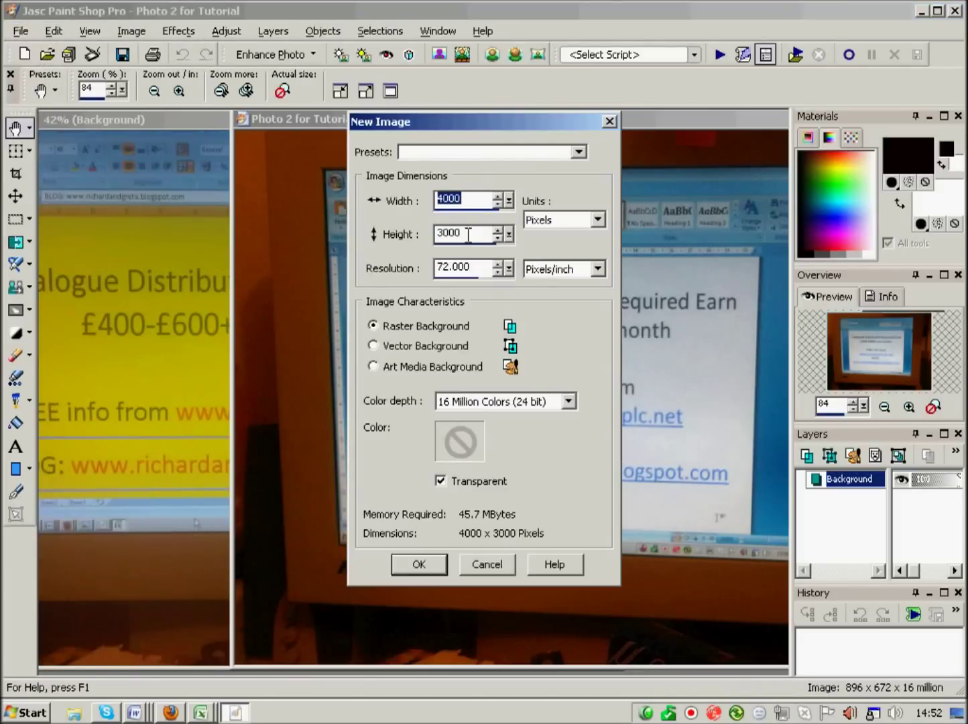
{"action": "left_click", "coordinate": [419, 565]}
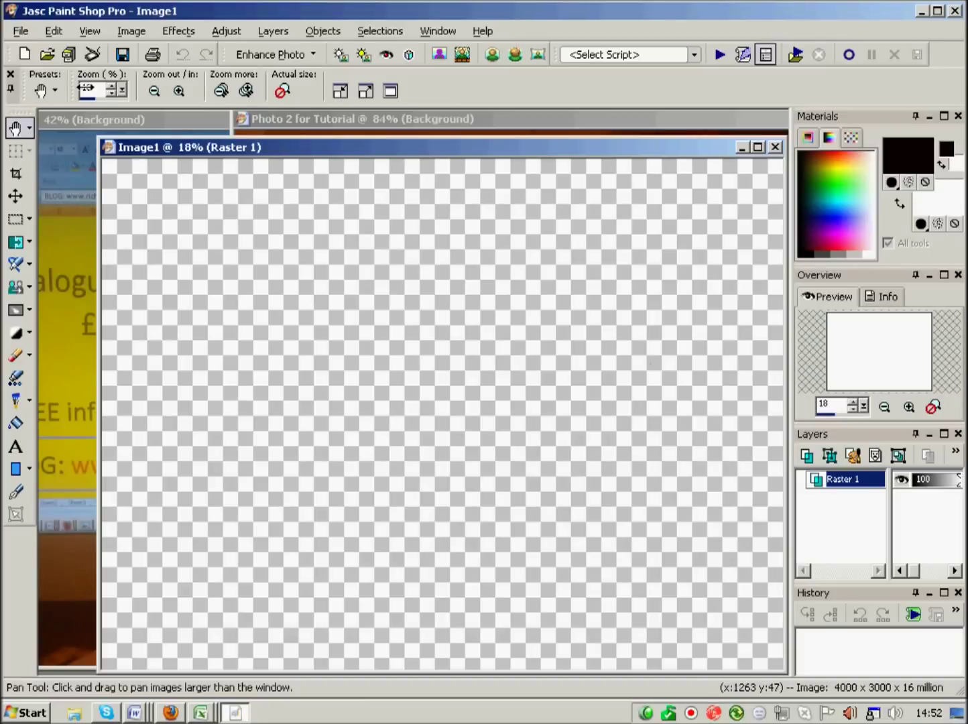
Step: Cut the picture from Photo 1 for Tutorial and close that image without saving its changes
{"action": "left_click", "coordinate": [74, 118]}
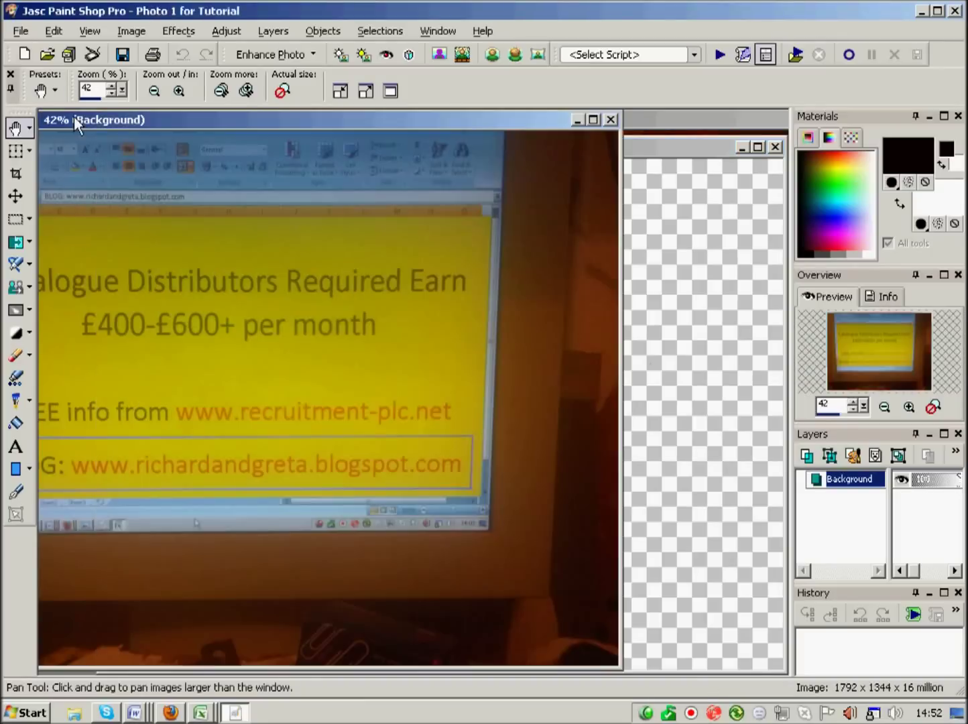
{"action": "left_click", "coordinate": [21, 32]}
{"action": "mouse_move", "coordinate": [55, 32]}
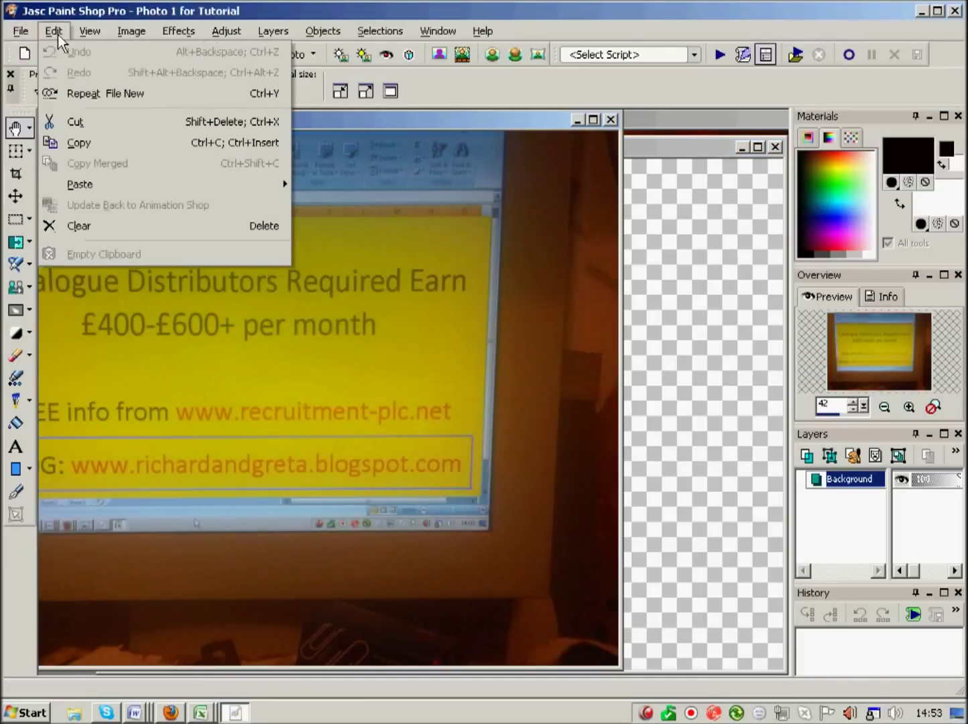
{"action": "left_click", "coordinate": [84, 120]}
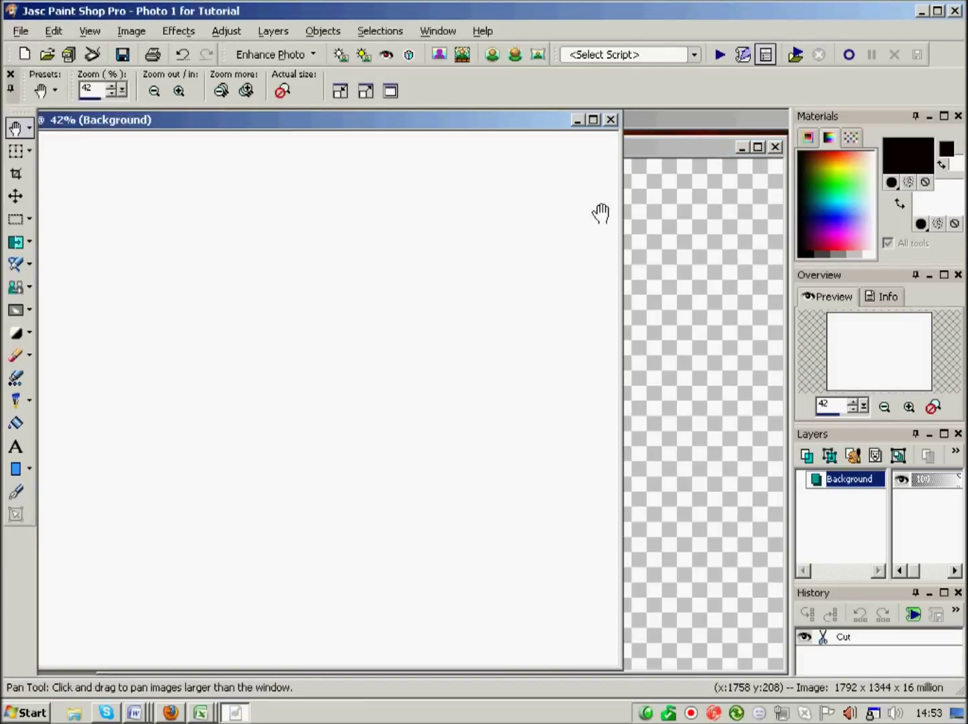
{"action": "left_click", "coordinate": [610, 120]}
{"action": "left_click", "coordinate": [494, 405]}
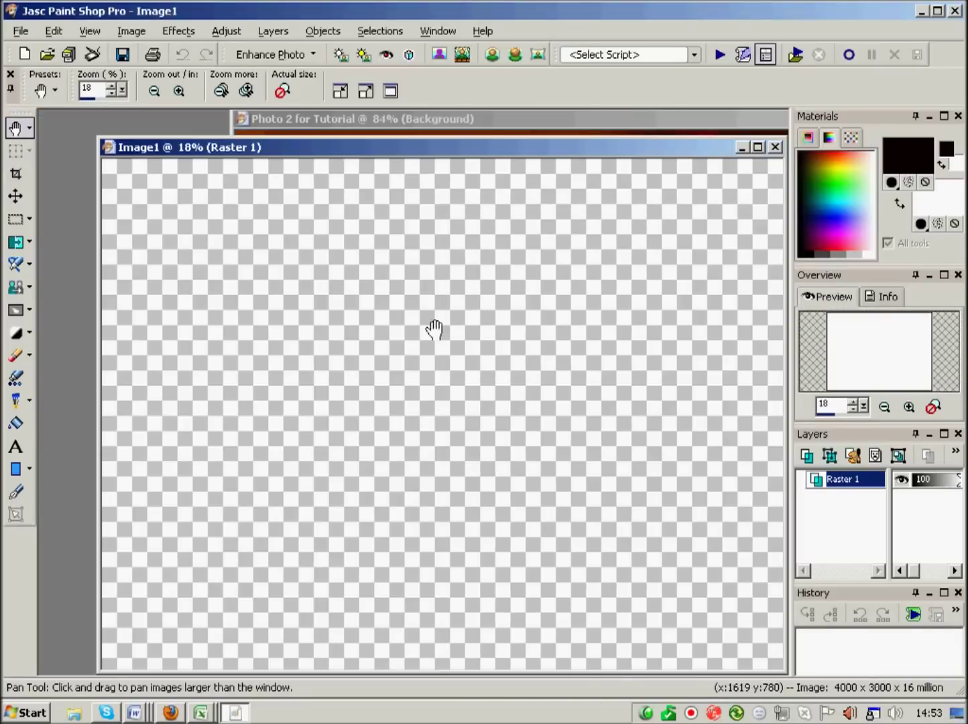
Step: Paste the Photo 1 picture into Image1 as a new layer and move it to the canvas's left edge
{"action": "left_click", "coordinate": [53, 31]}
{"action": "mouse_move", "coordinate": [104, 184]}
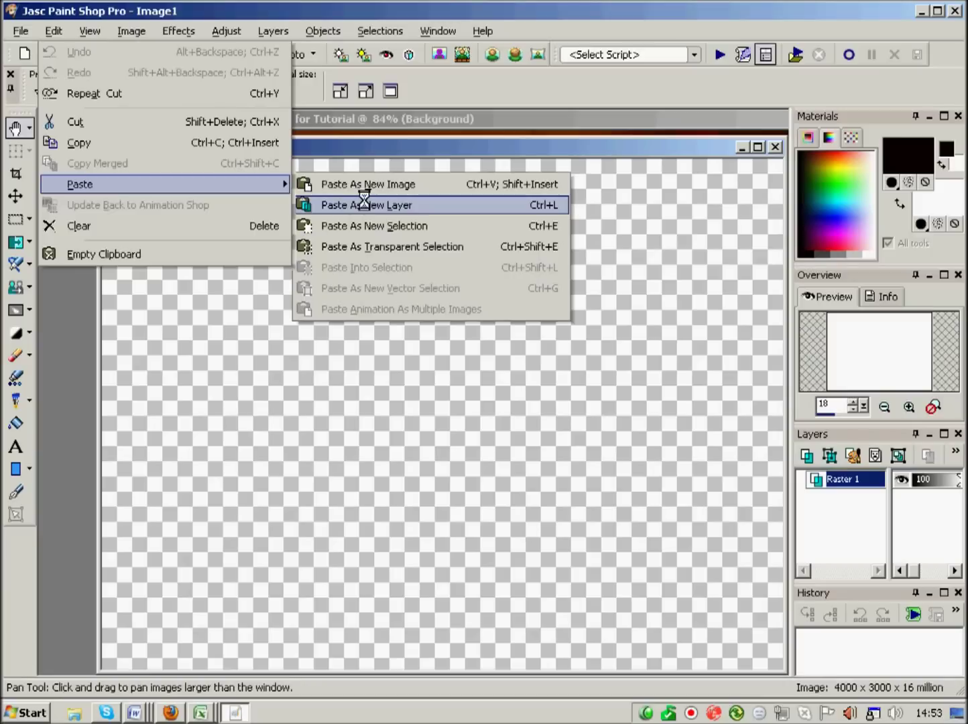
{"action": "left_click", "coordinate": [364, 204]}
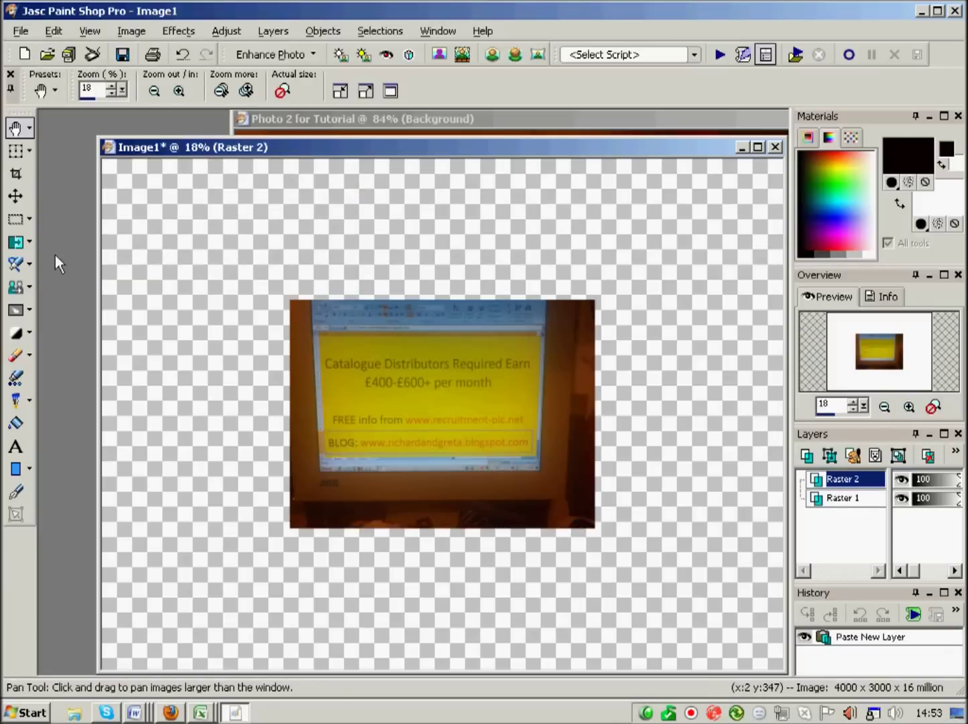
{"action": "left_click", "coordinate": [16, 196]}
{"action": "left_click_drag", "start_coordinate": [485, 417], "coordinate": [302, 394]}
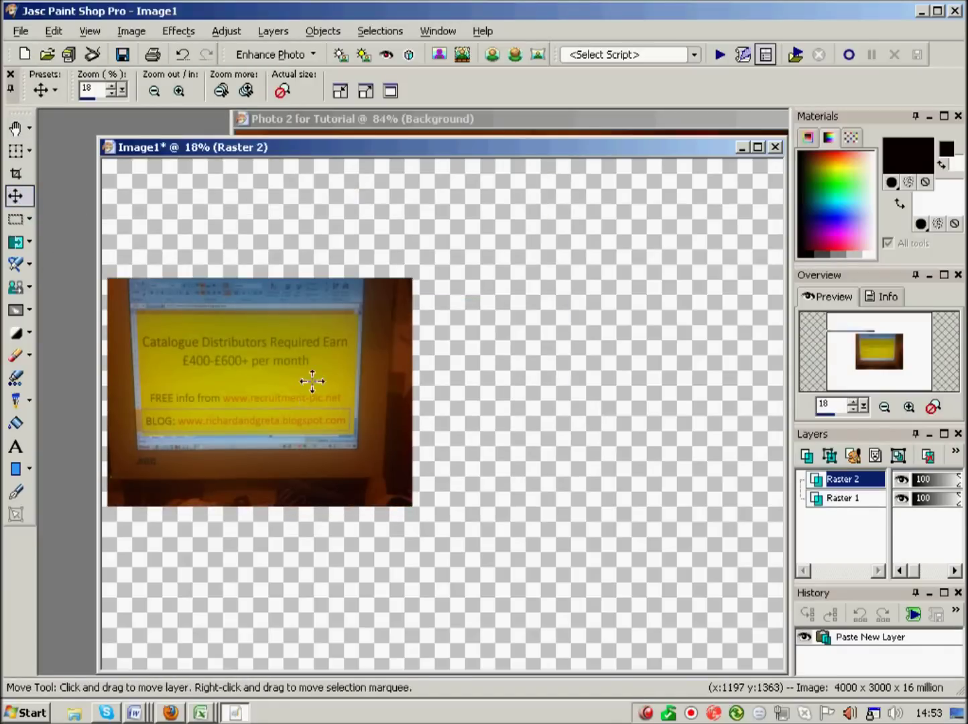
Step: Cut the picture from Photo 2 for Tutorial and close that image without saving its changes
{"action": "left_click", "coordinate": [431, 119]}
{"action": "left_click", "coordinate": [53, 32]}
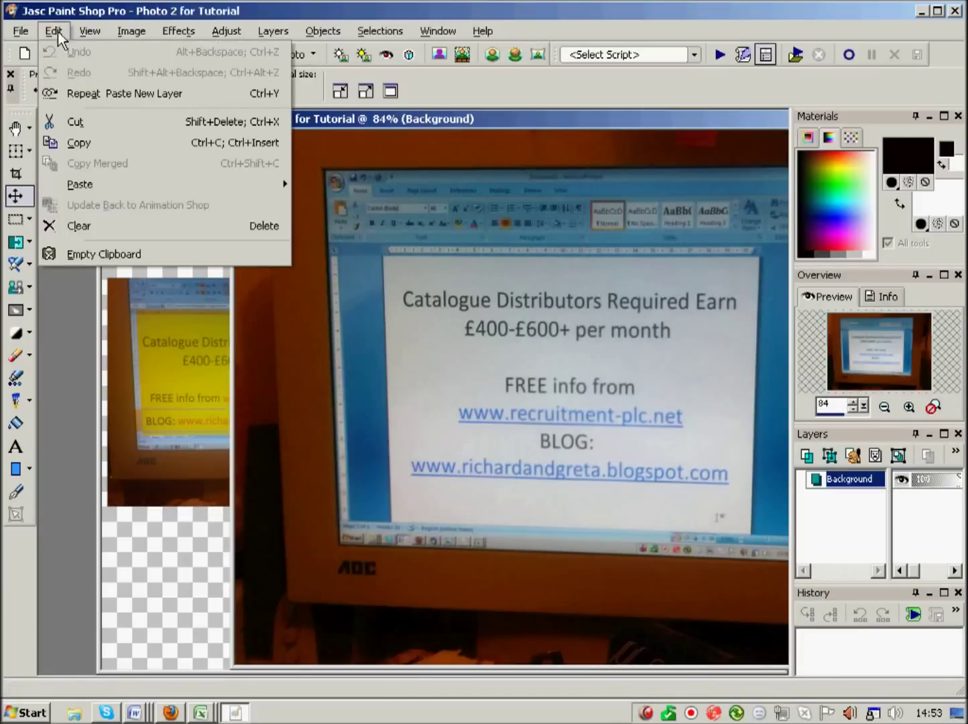
{"action": "left_click", "coordinate": [86, 122]}
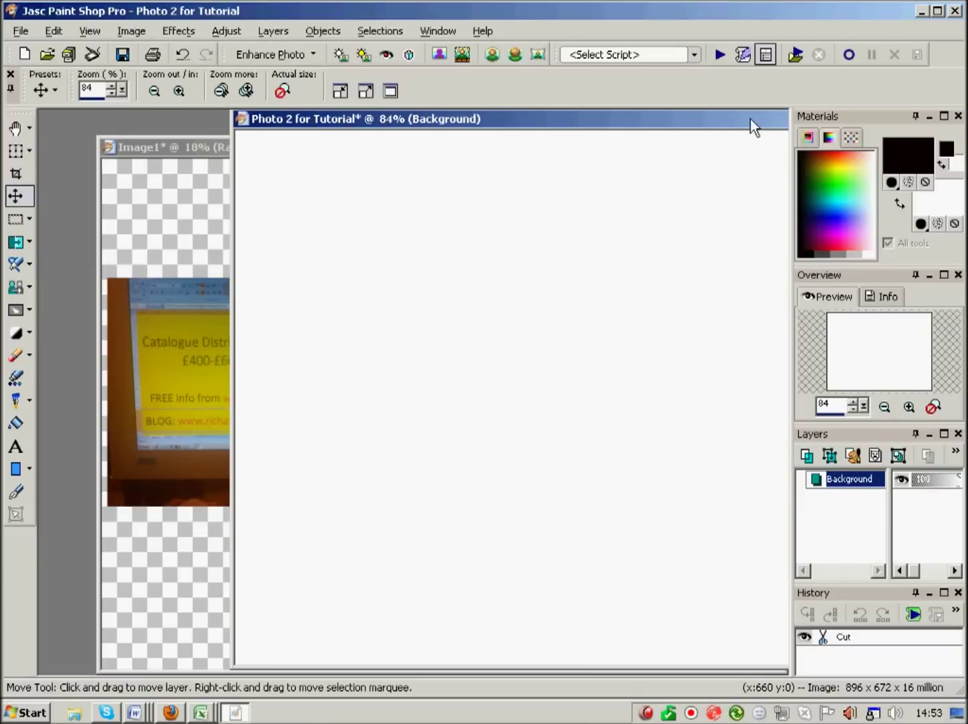
{"action": "left_click_drag", "start_coordinate": [752, 126], "coordinate": [774, 136]}
{"action": "left_click_drag", "start_coordinate": [683, 144], "coordinate": [778, 151]}
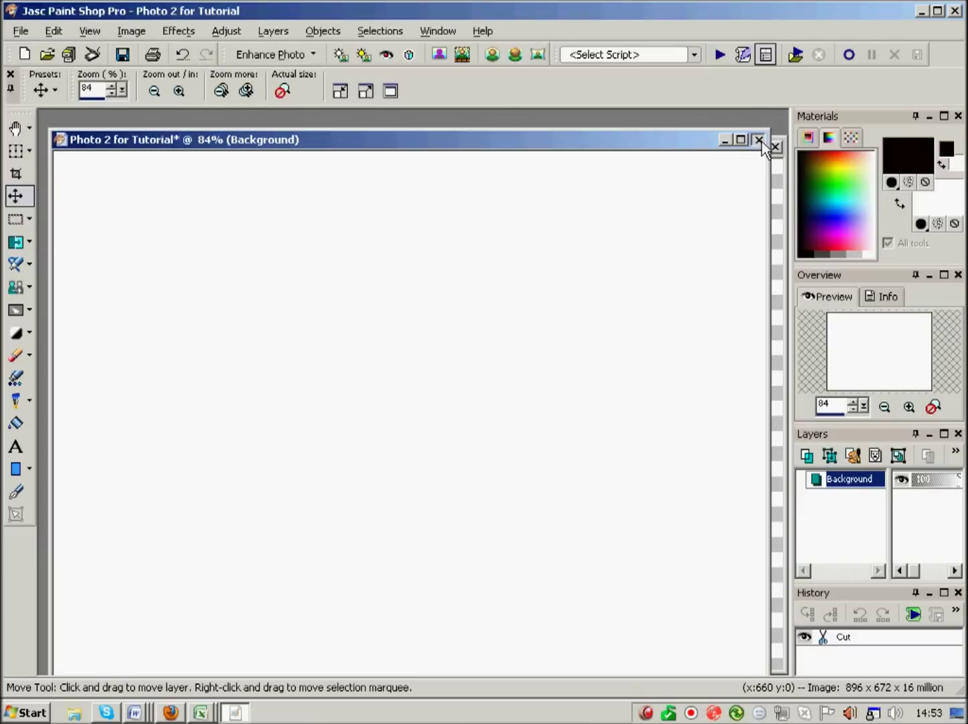
{"action": "left_click", "coordinate": [760, 141]}
{"action": "left_click", "coordinate": [496, 397]}
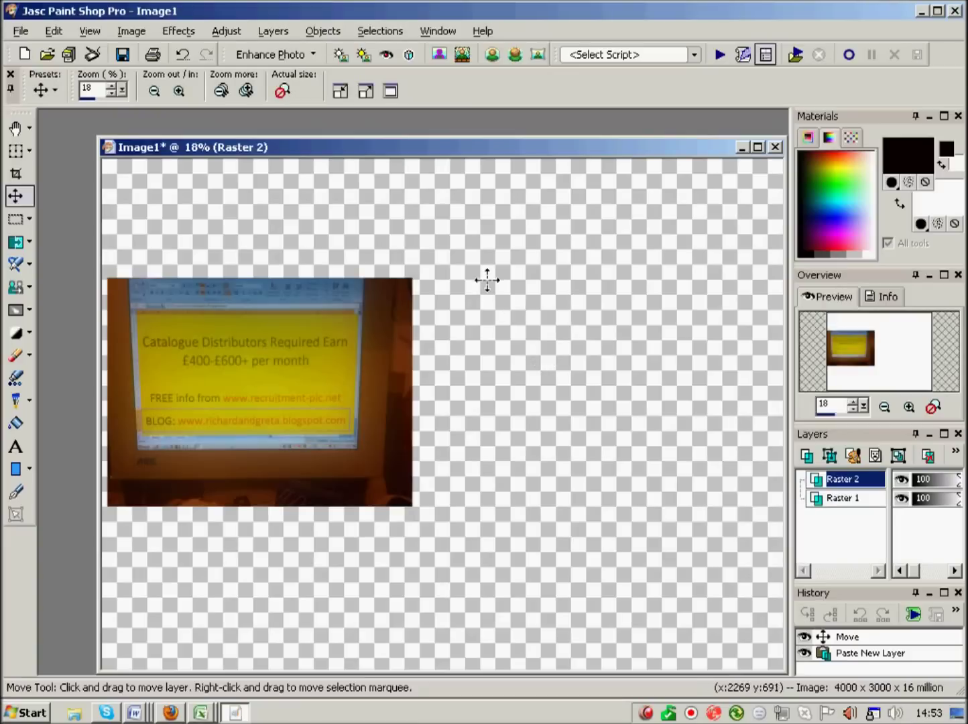
Step: Paste the Photo 2 picture into Image1 as a new layer
{"action": "left_click", "coordinate": [54, 30]}
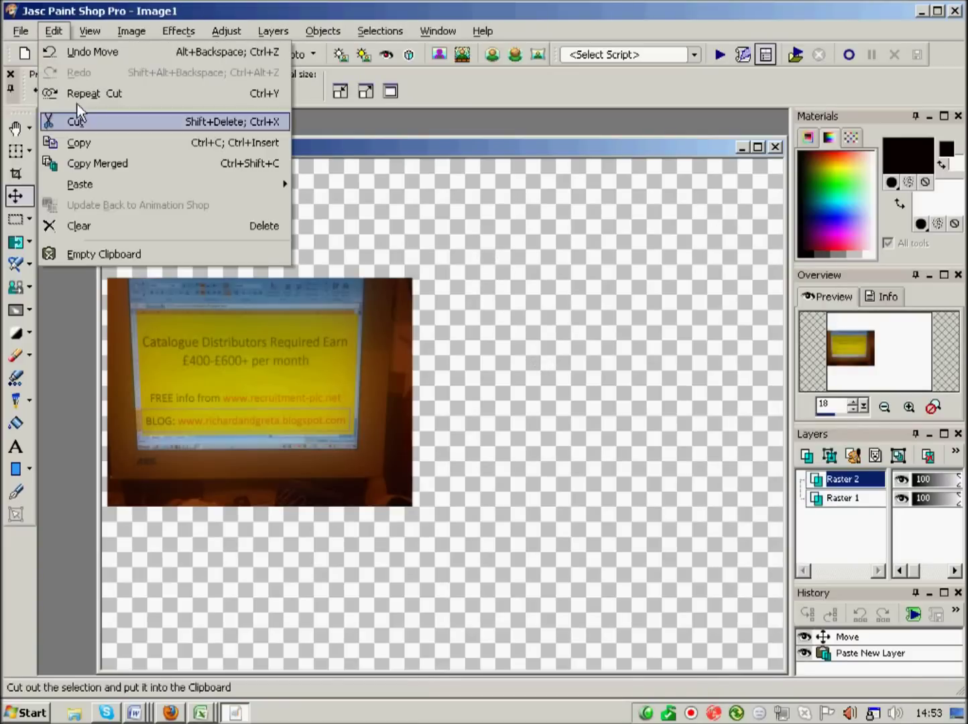
{"action": "mouse_move", "coordinate": [75, 184]}
{"action": "left_click", "coordinate": [360, 204]}
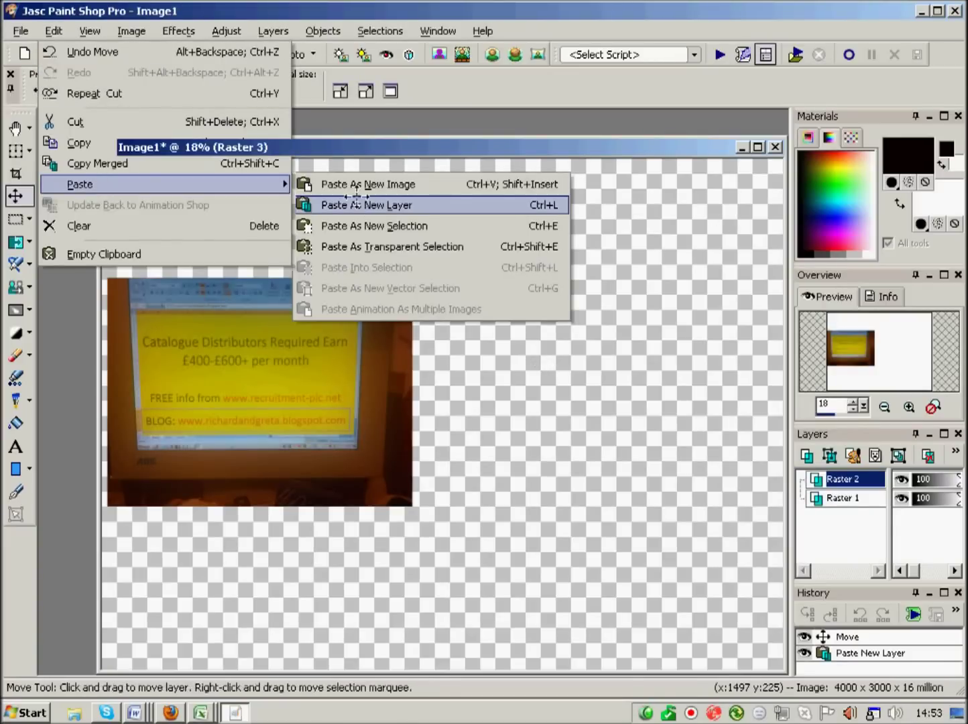